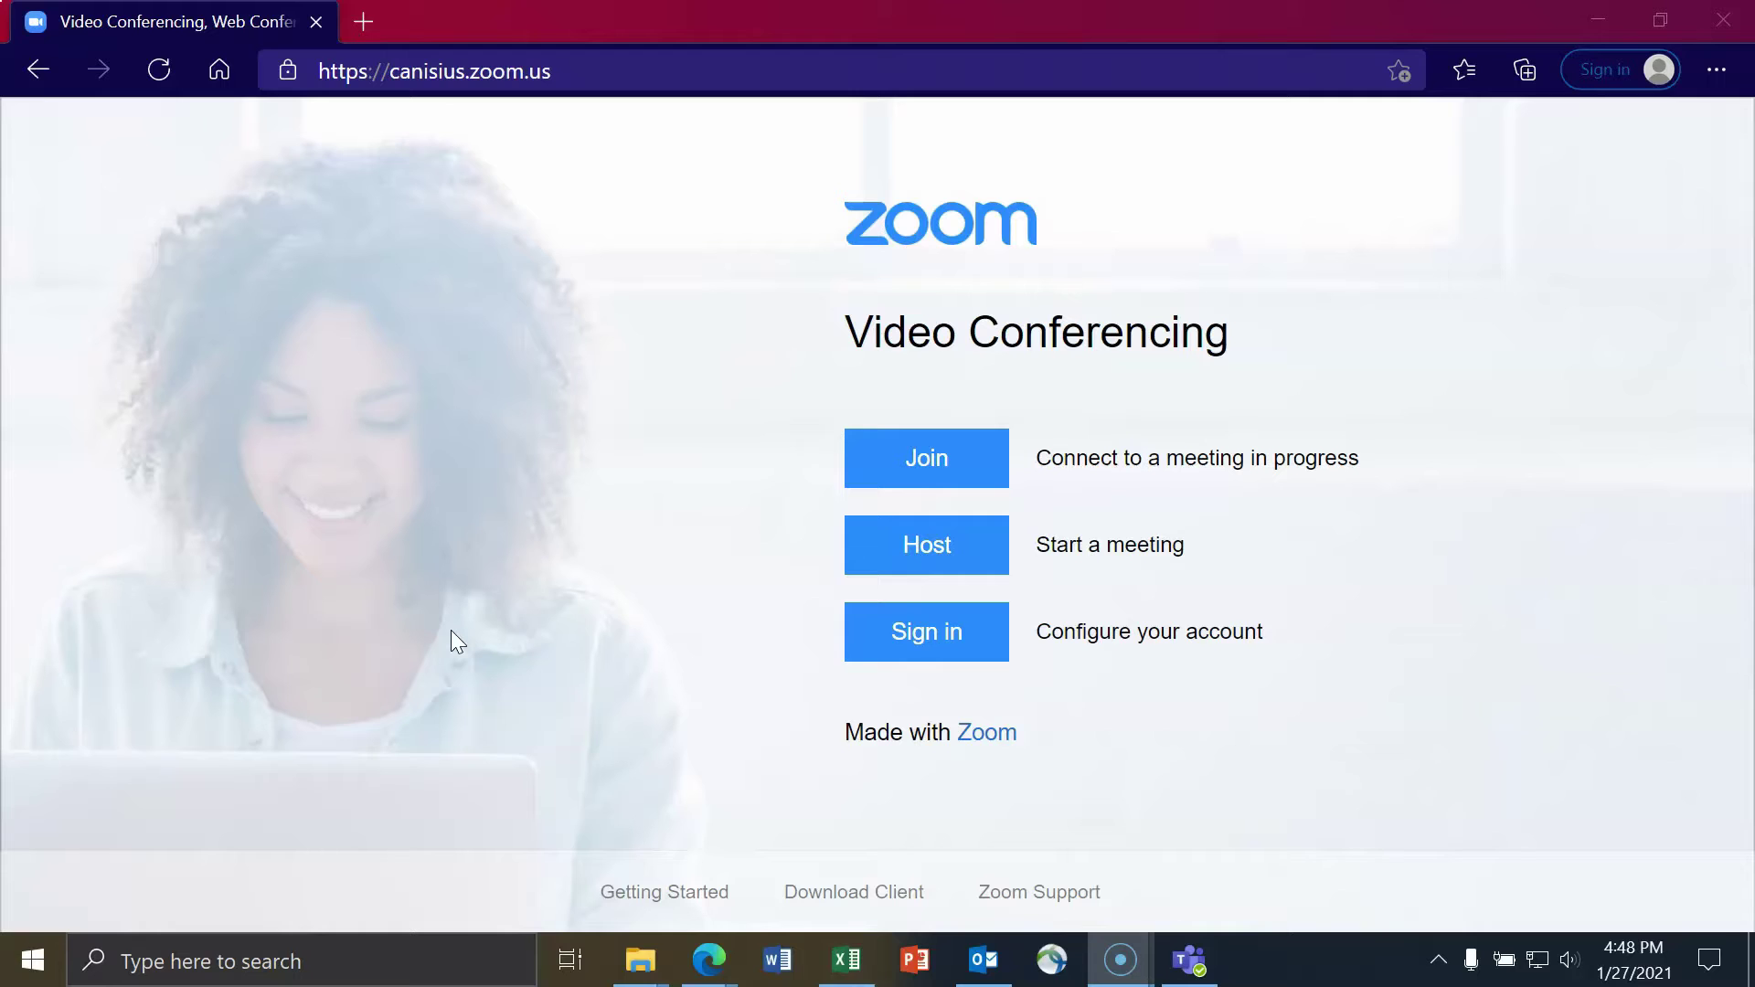
- Bring up the TEST Confirmation email in Outlook for the Jan 27, 2021 05:00 PM meeting
{"action": "left_click", "coordinate": [759, 549]}
{"action": "left_click", "coordinate": [984, 960]}
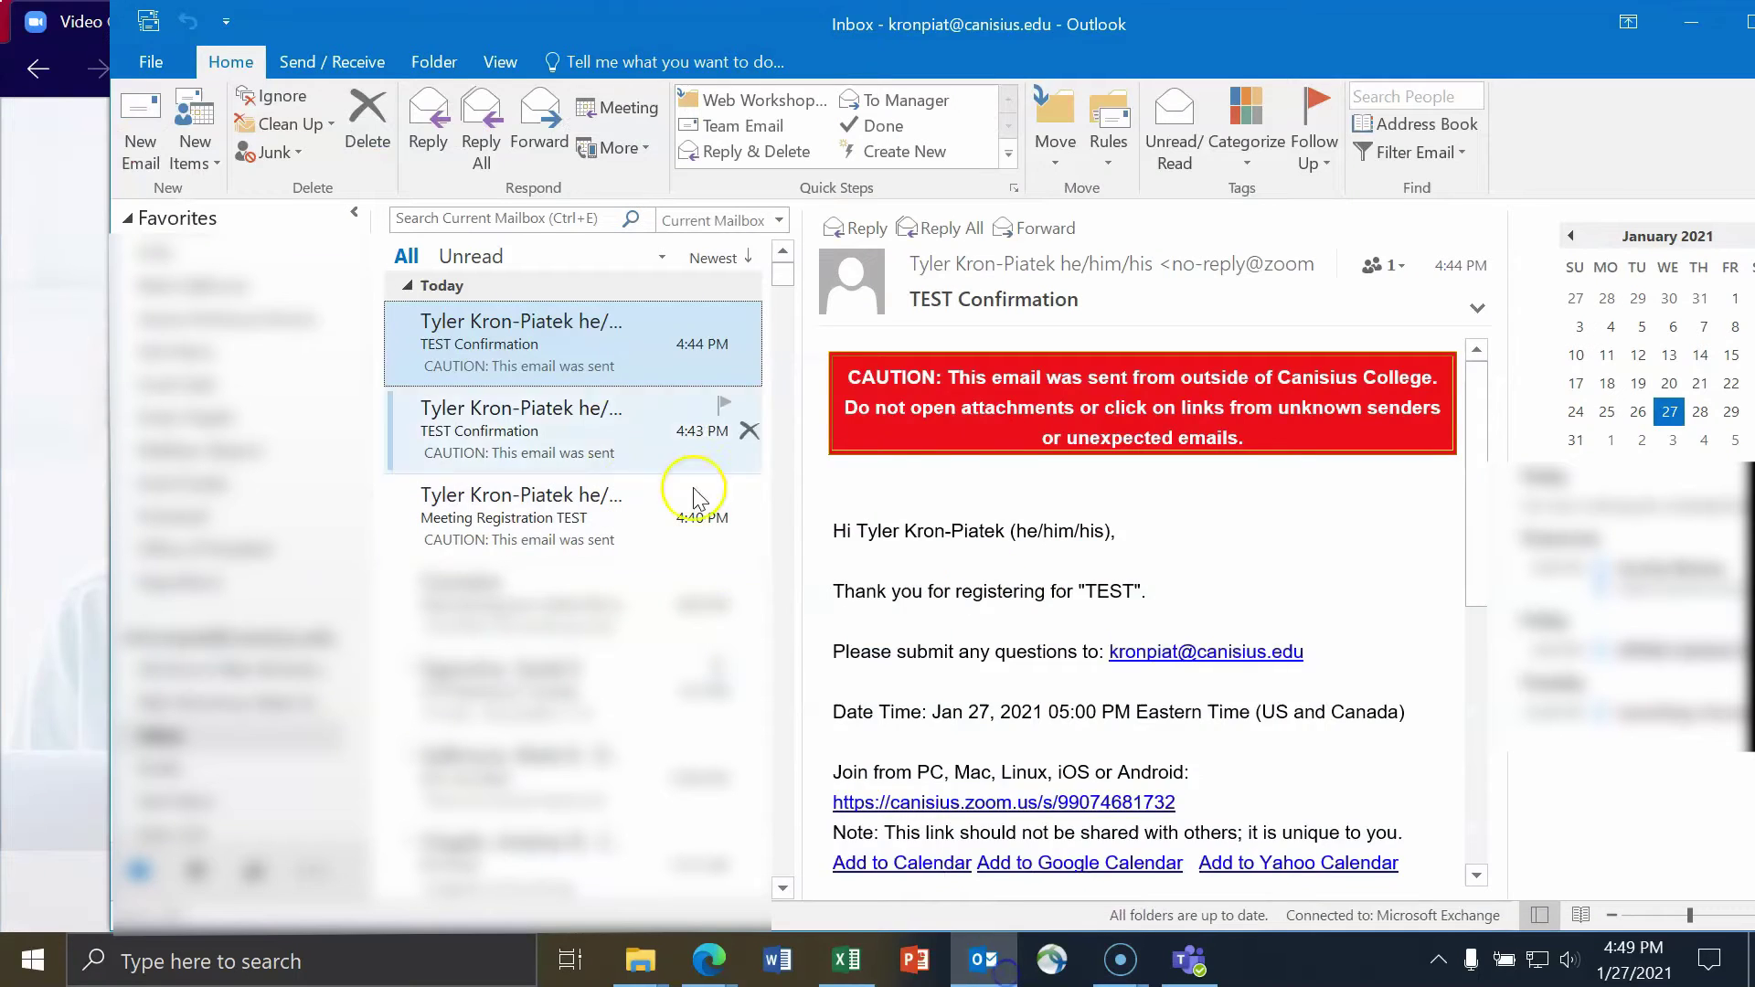
- Highlight the thank-you-for-registering line and the contact address in the TEST Confirmation email
{"action": "scroll", "coordinate": [983, 500], "scroll_direction": "down", "scroll_amount": 2}
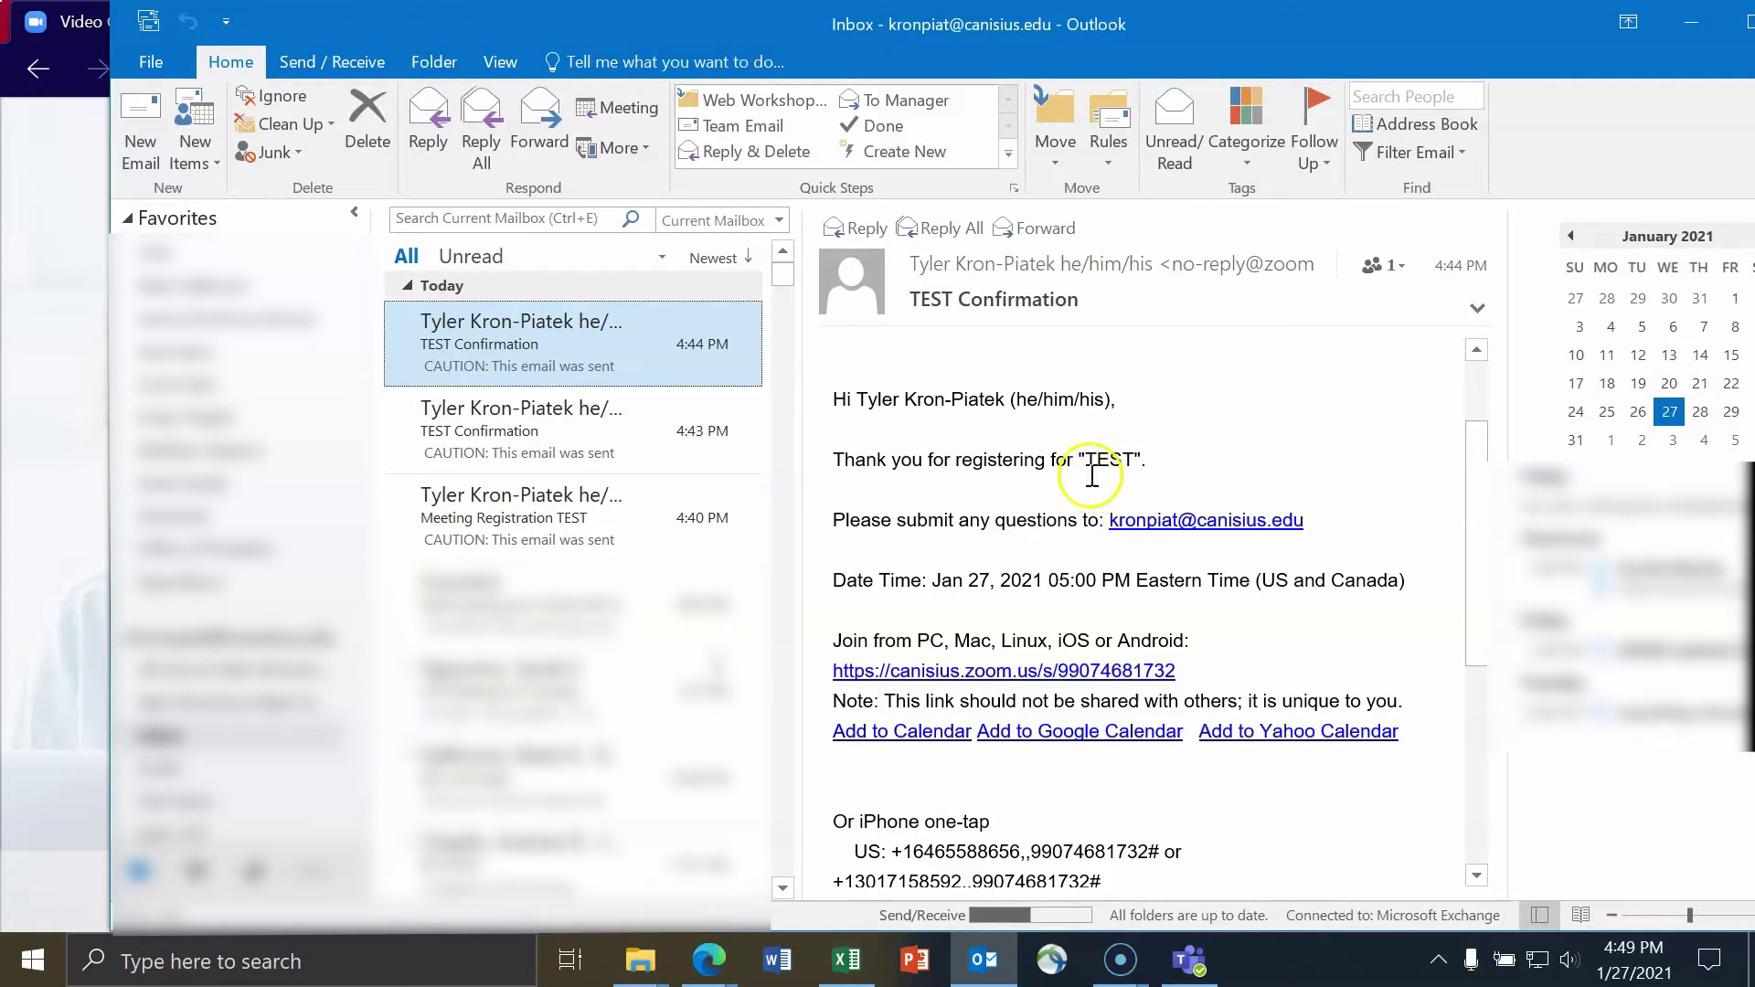
{"action": "left_click_drag", "start_coordinate": [843, 460], "coordinate": [1167, 458]}
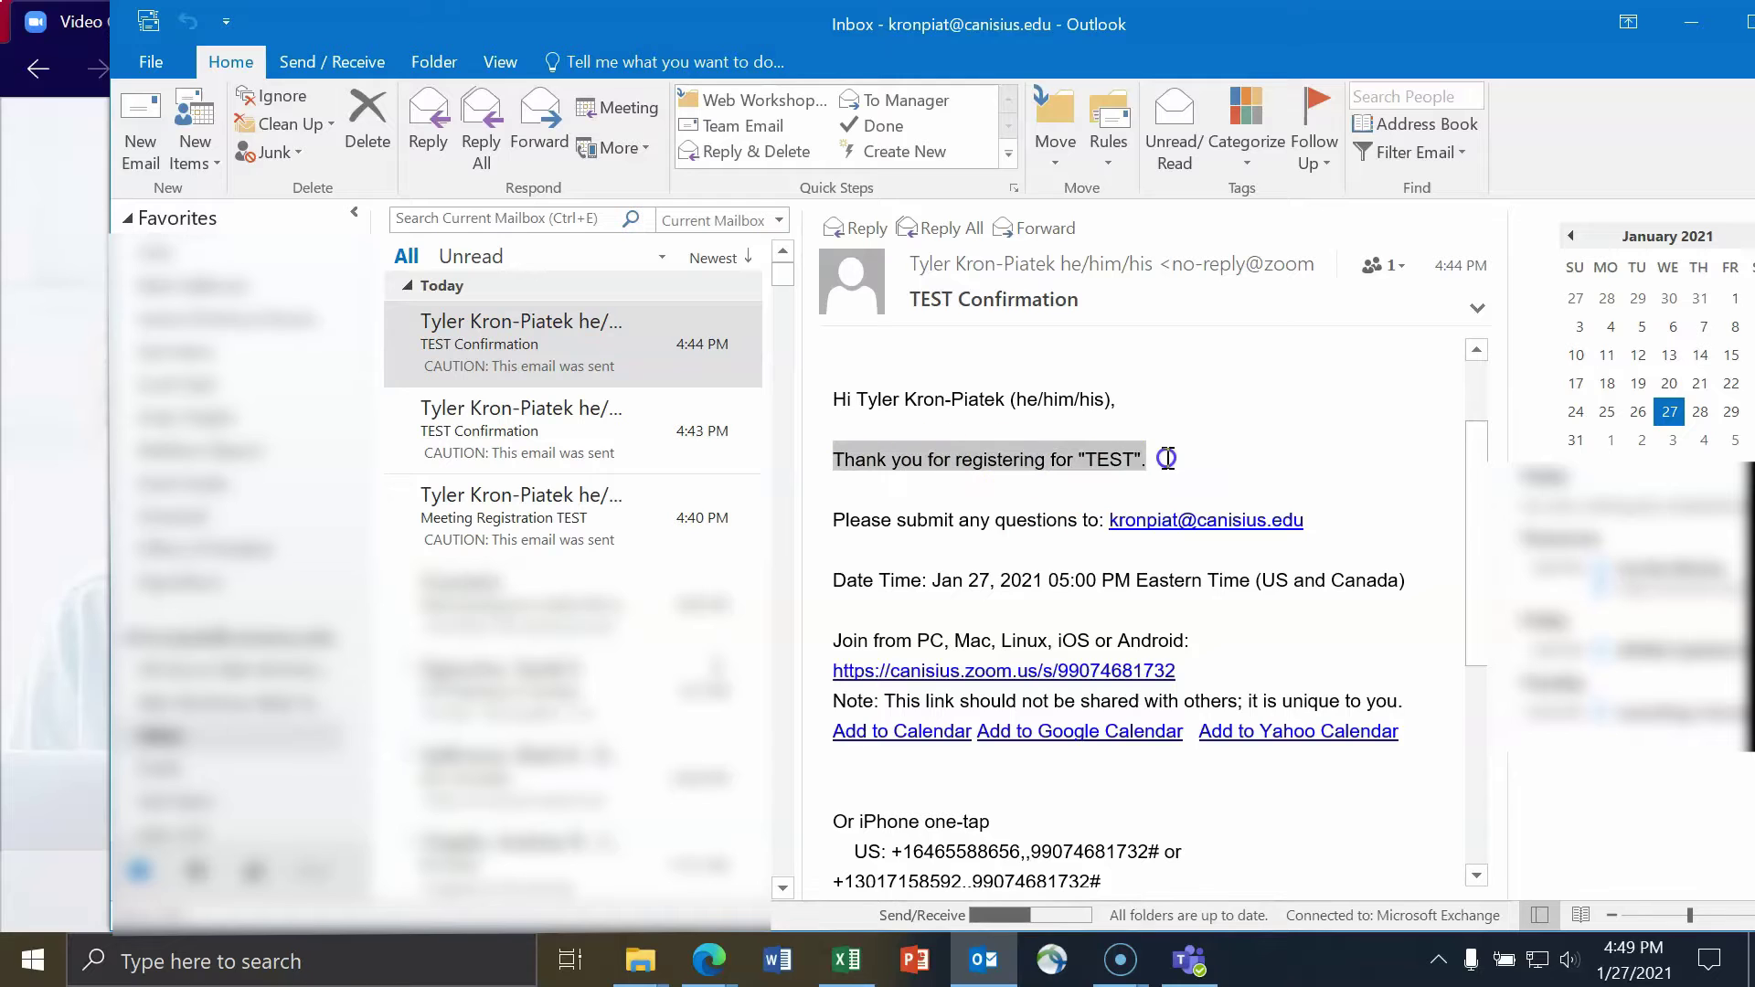
{"action": "scroll", "coordinate": [1083, 482], "scroll_direction": "down", "scroll_amount": 1}
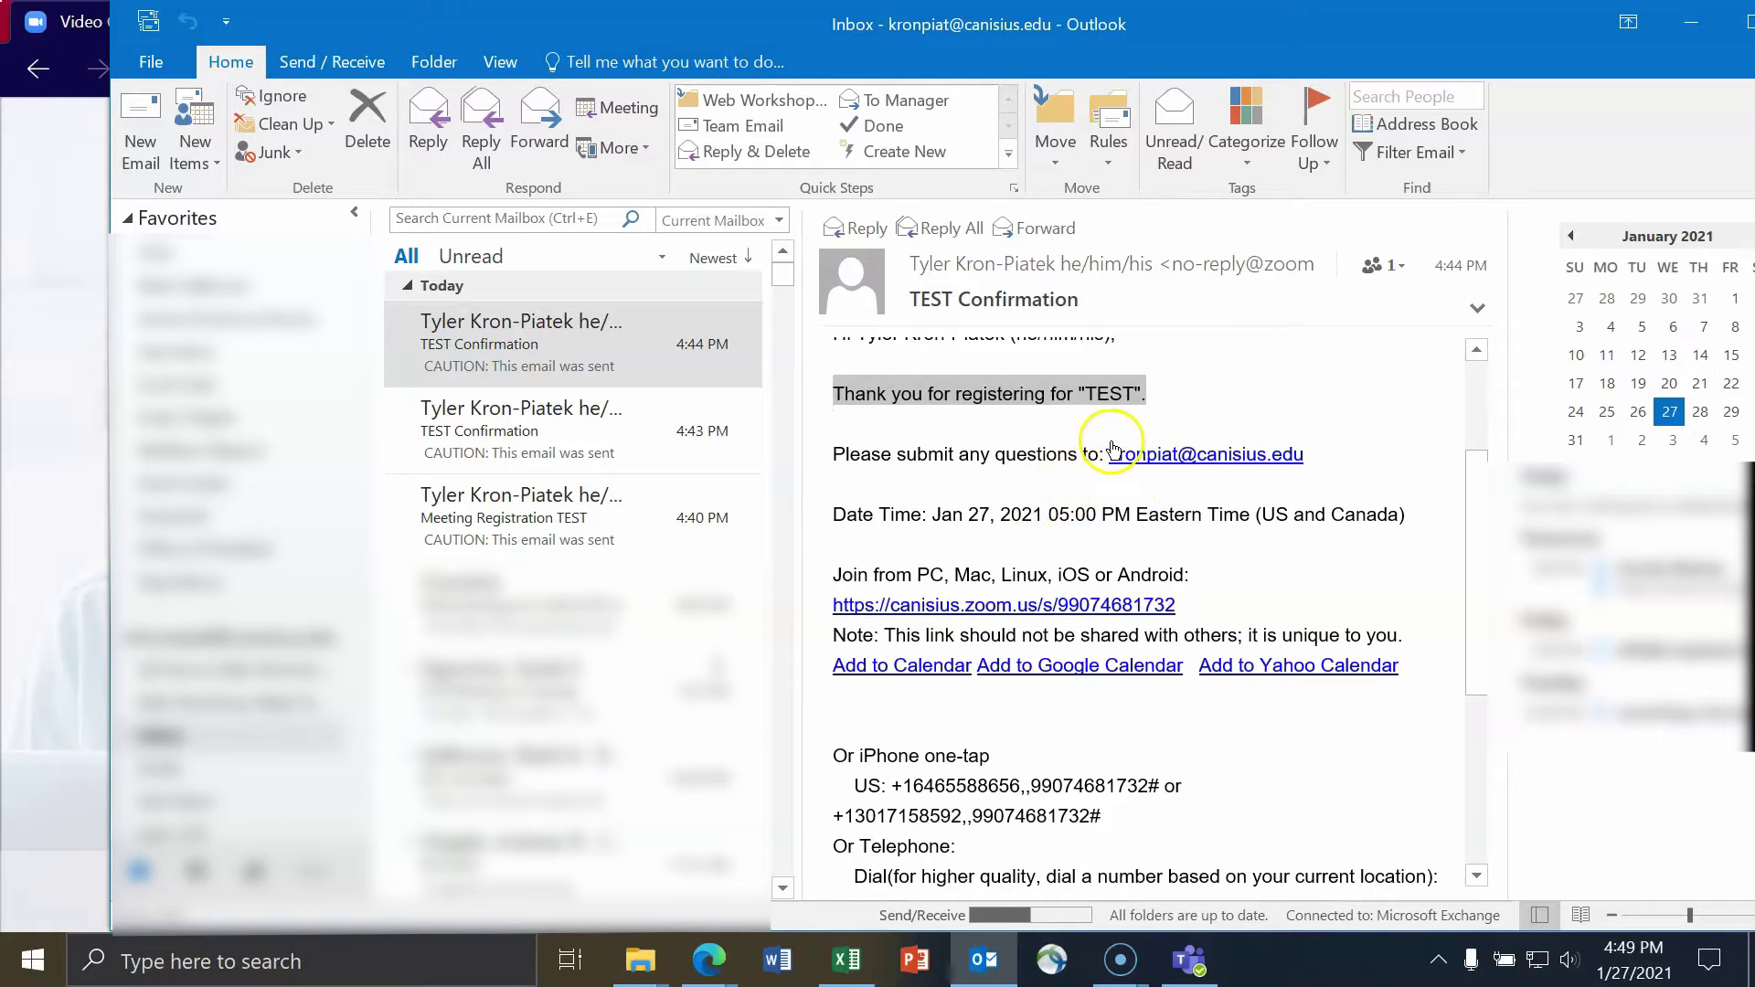
{"action": "left_click_drag", "start_coordinate": [1103, 454], "coordinate": [1313, 465]}
{"action": "scroll", "coordinate": [851, 524], "scroll_direction": "down", "scroll_amount": 1}
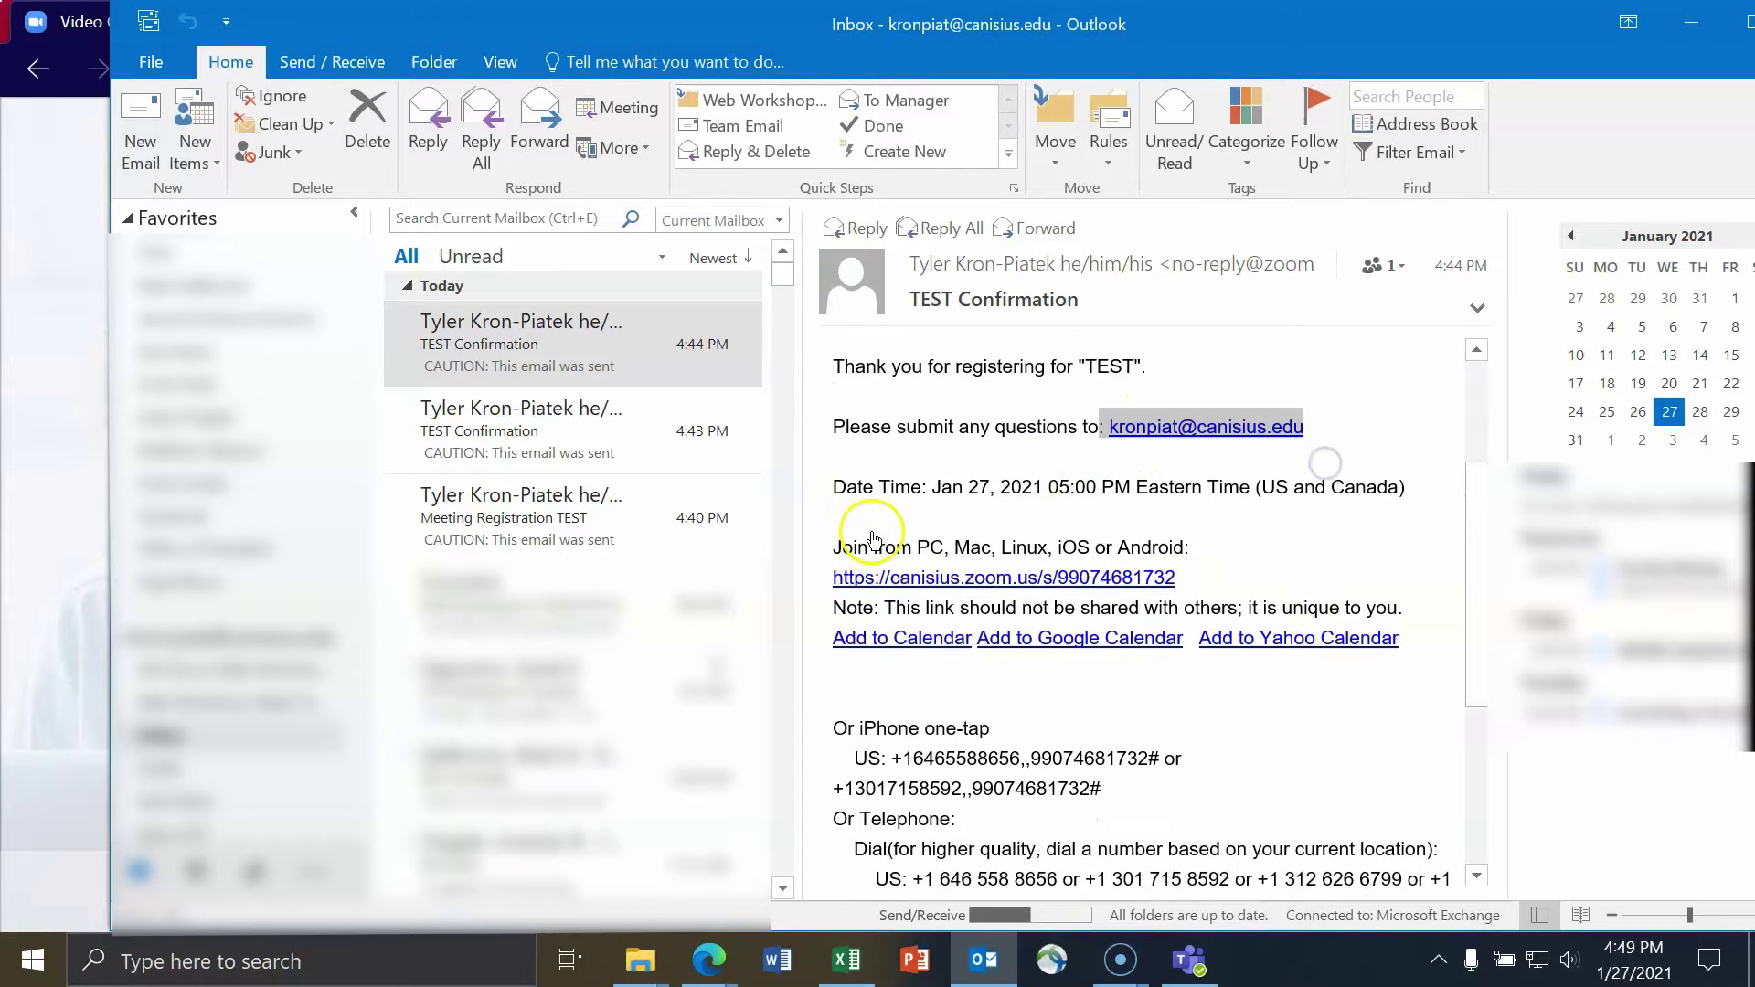
{"action": "left_click_drag", "start_coordinate": [843, 448], "coordinate": [1387, 482]}
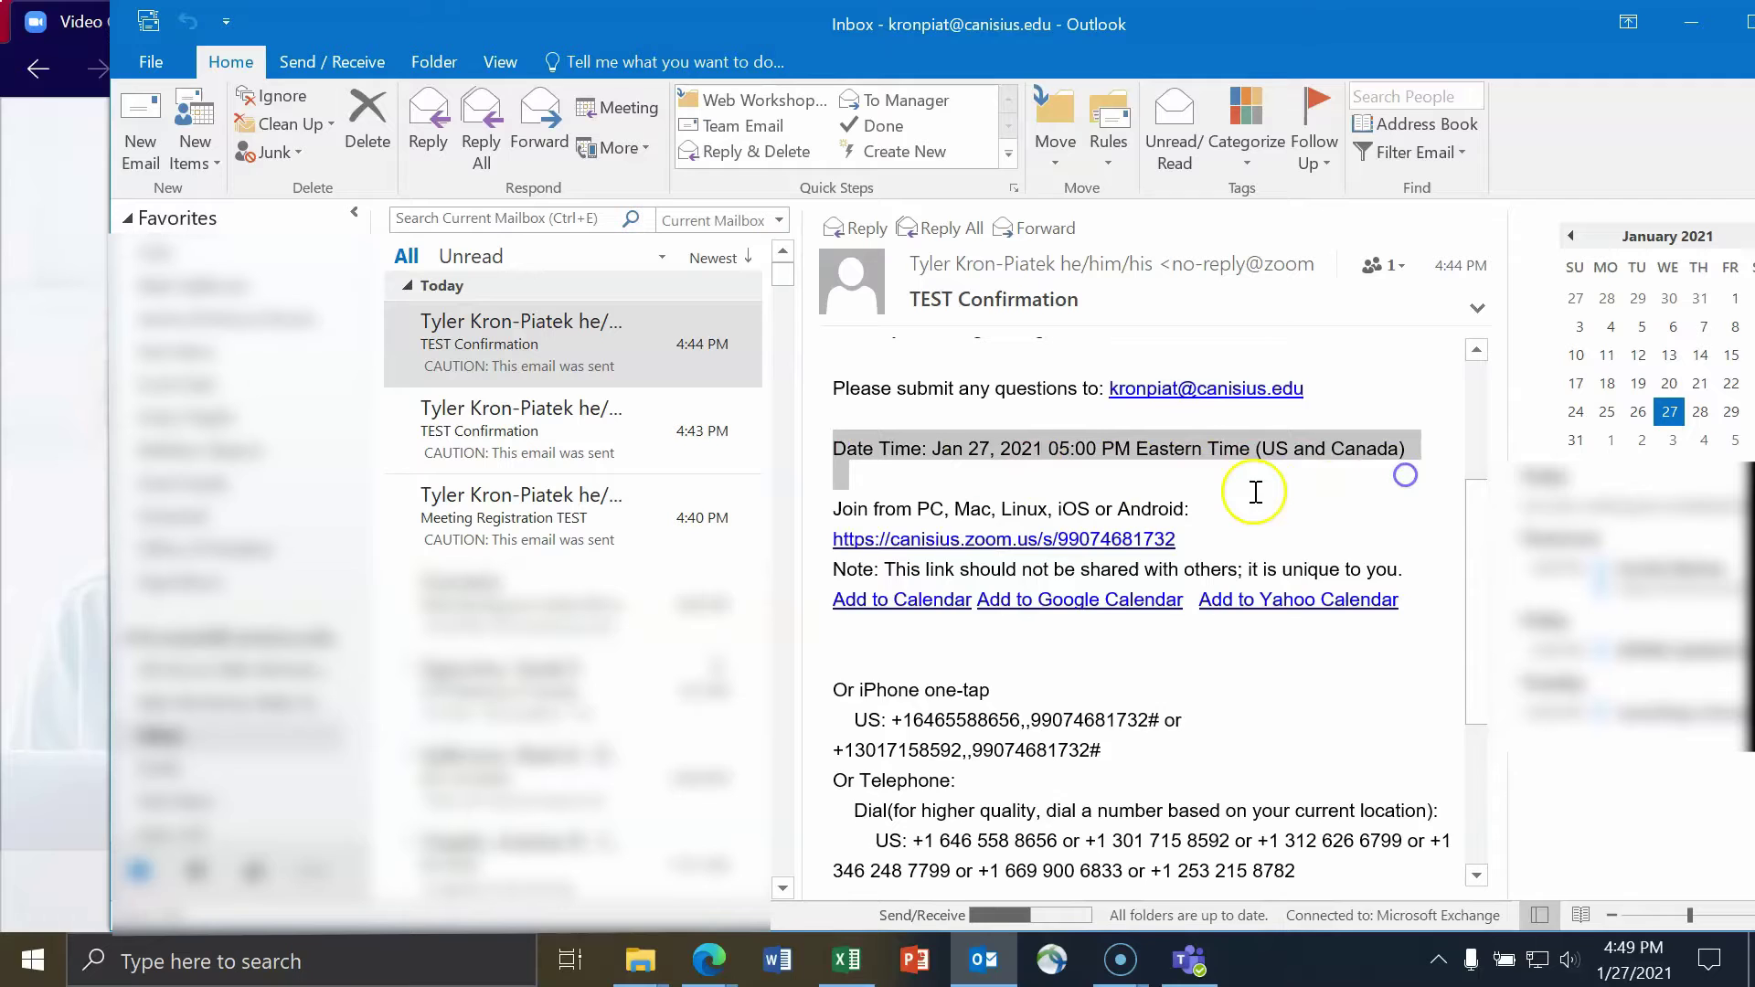
- Select the whole email body, read through the rest, then minimize Outlook
{"action": "scroll", "coordinate": [1256, 492], "scroll_direction": "down", "scroll_amount": 1}
{"action": "key", "text": "ctrl+a"}
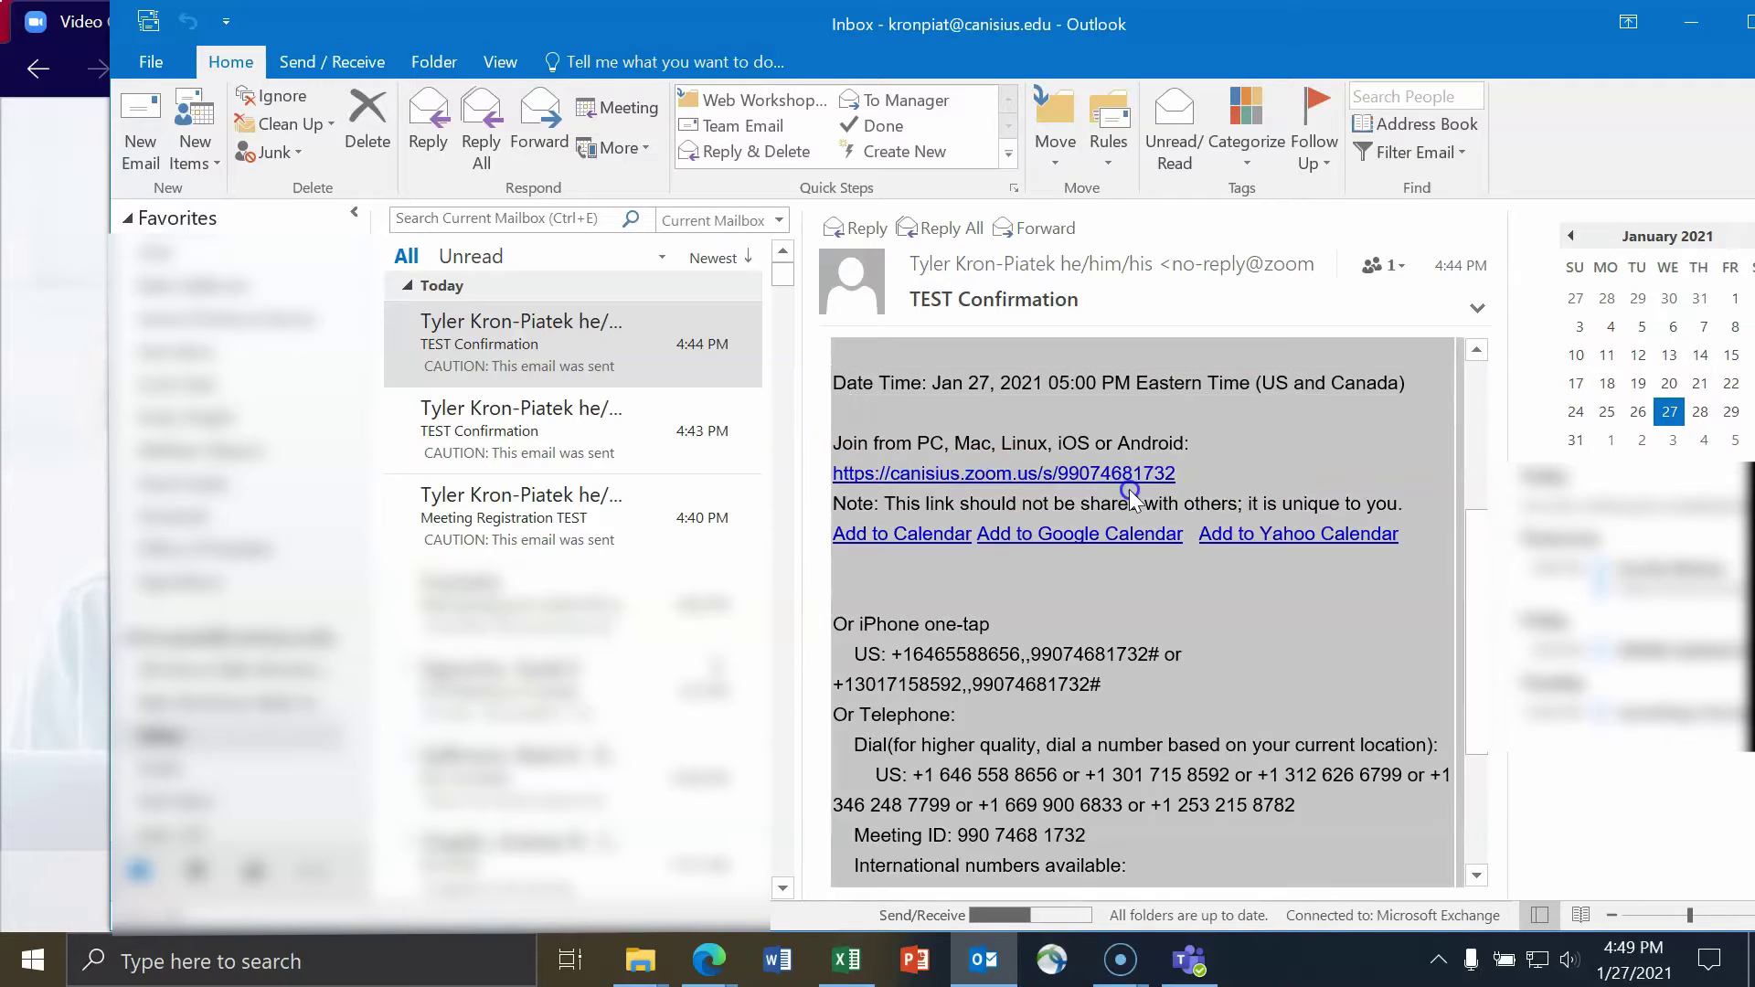
{"action": "left_click_drag", "start_coordinate": [1226, 475], "coordinate": [824, 472]}
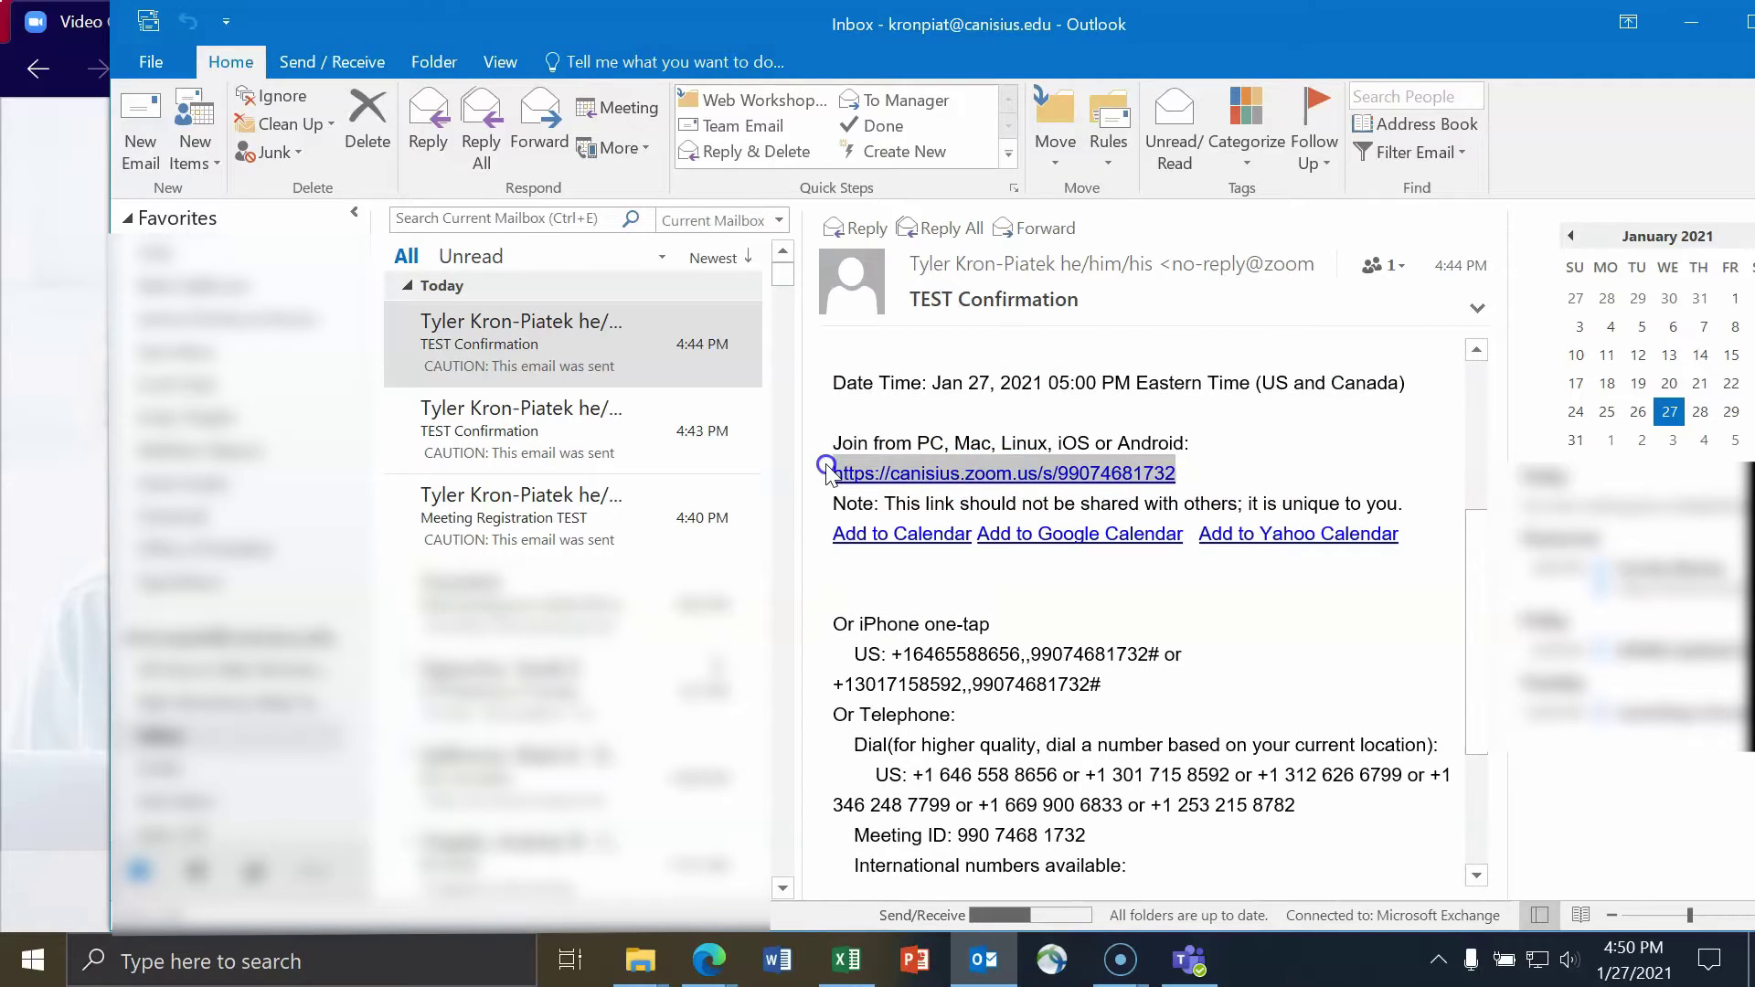
{"action": "scroll", "coordinate": [1260, 505], "scroll_direction": "down", "scroll_amount": 1}
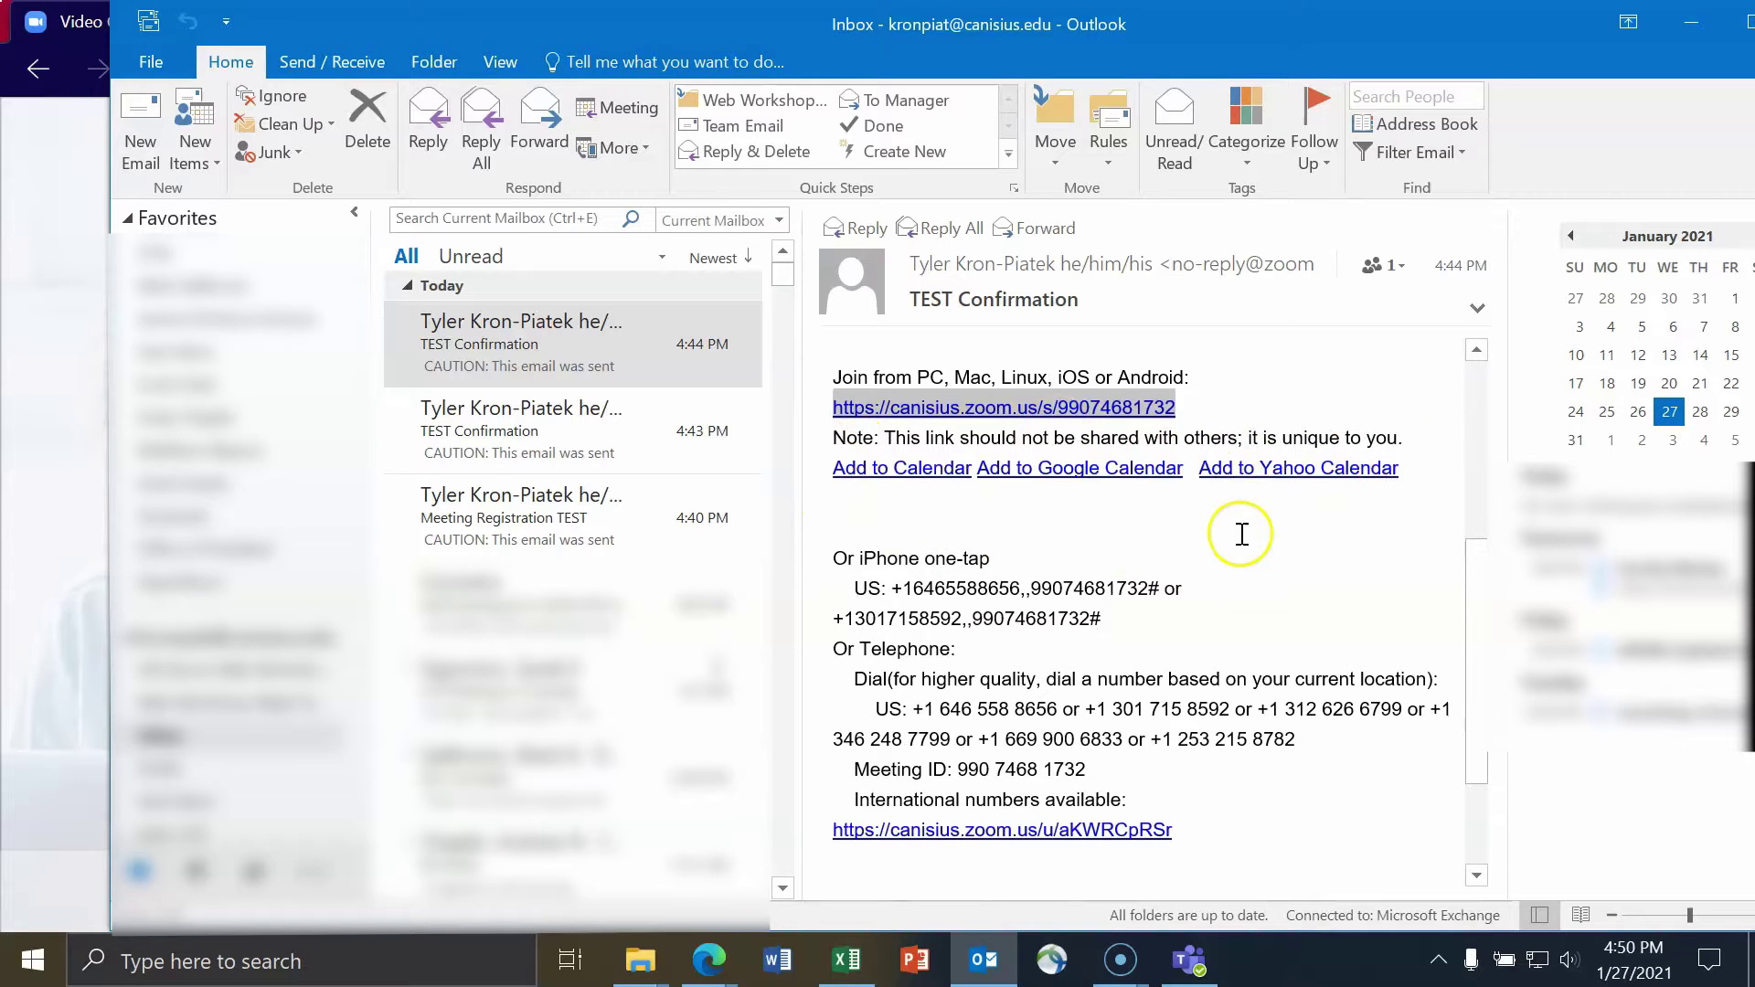
{"action": "scroll", "coordinate": [1169, 502], "scroll_direction": "down", "scroll_amount": 1}
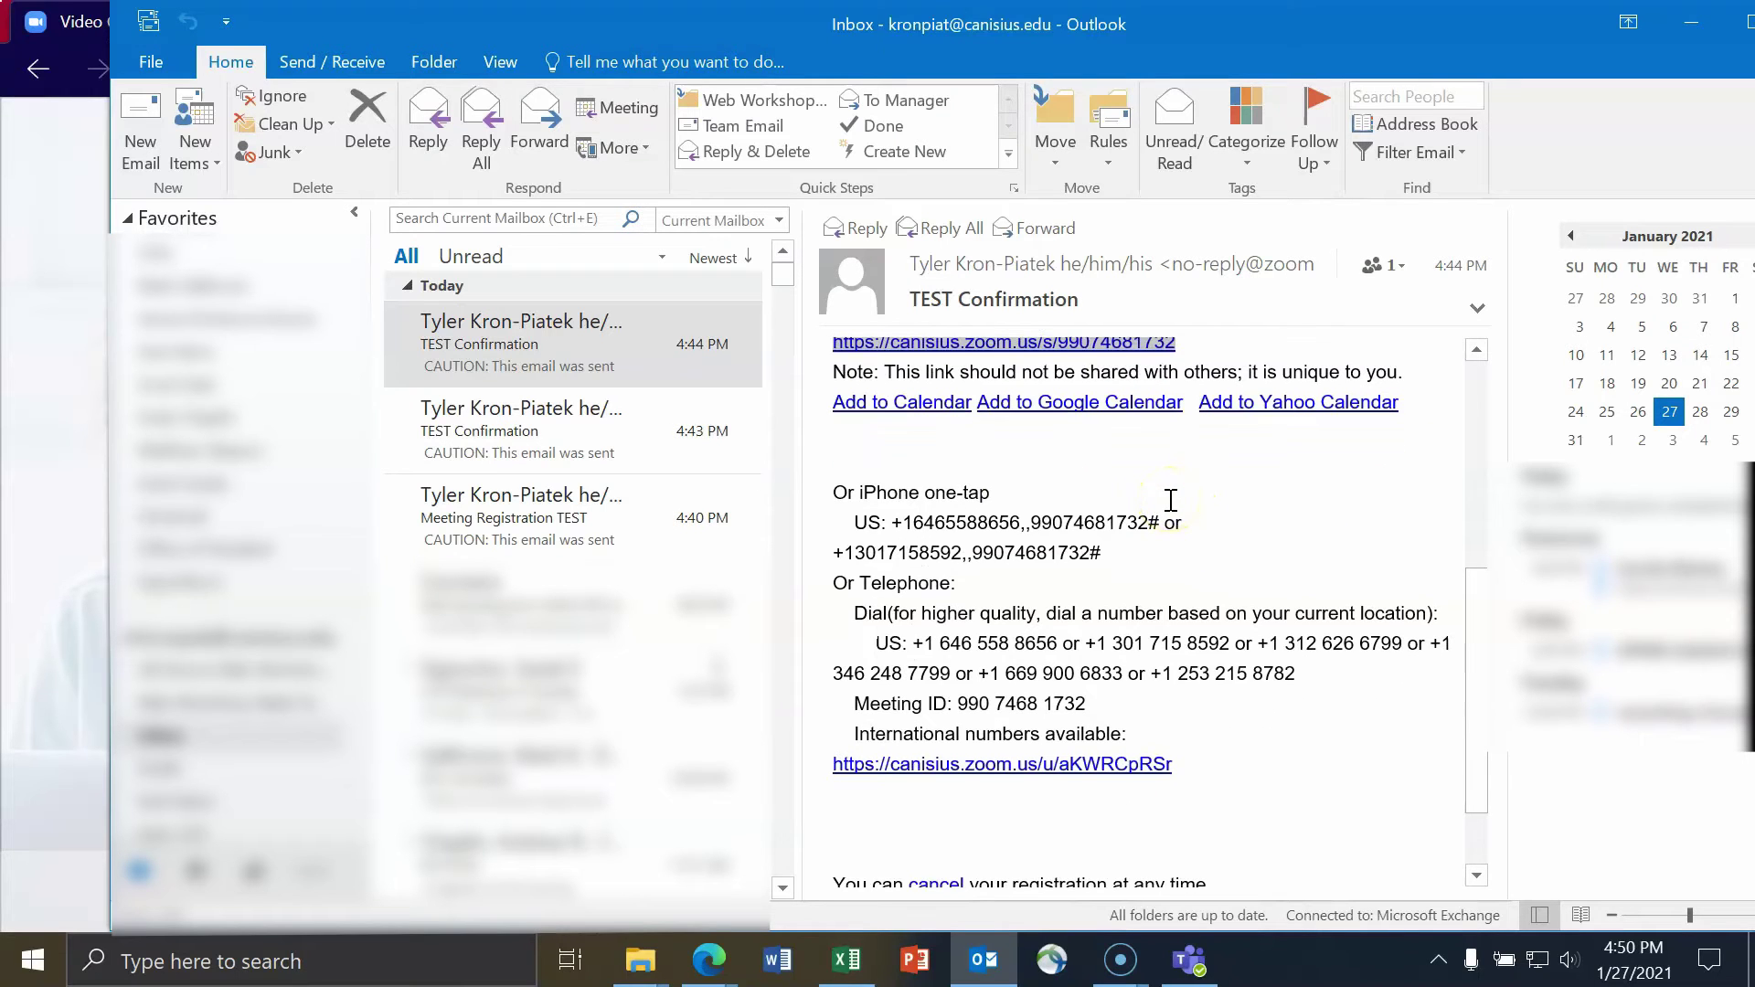
{"action": "scroll", "coordinate": [1170, 501], "scroll_direction": "up", "scroll_amount": 1}
{"action": "scroll", "coordinate": [1170, 501], "scroll_direction": "down", "scroll_amount": 3}
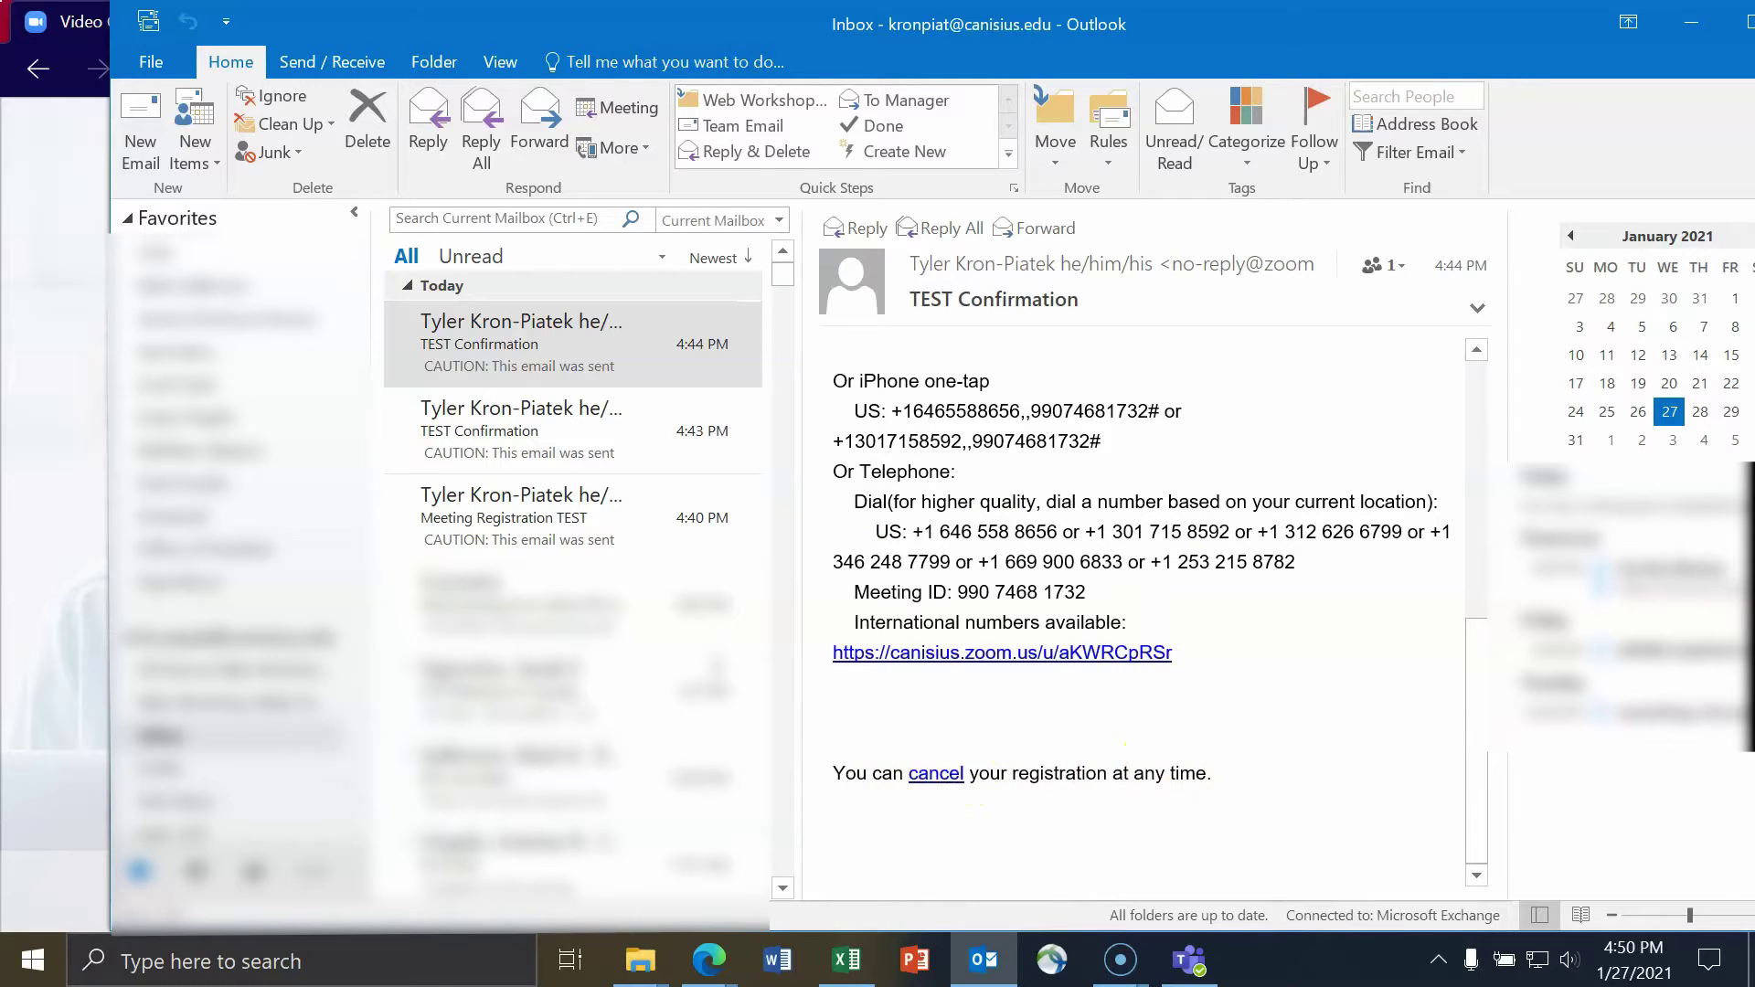
{"action": "scroll", "coordinate": [1274, 587], "scroll_direction": "up", "scroll_amount": 5}
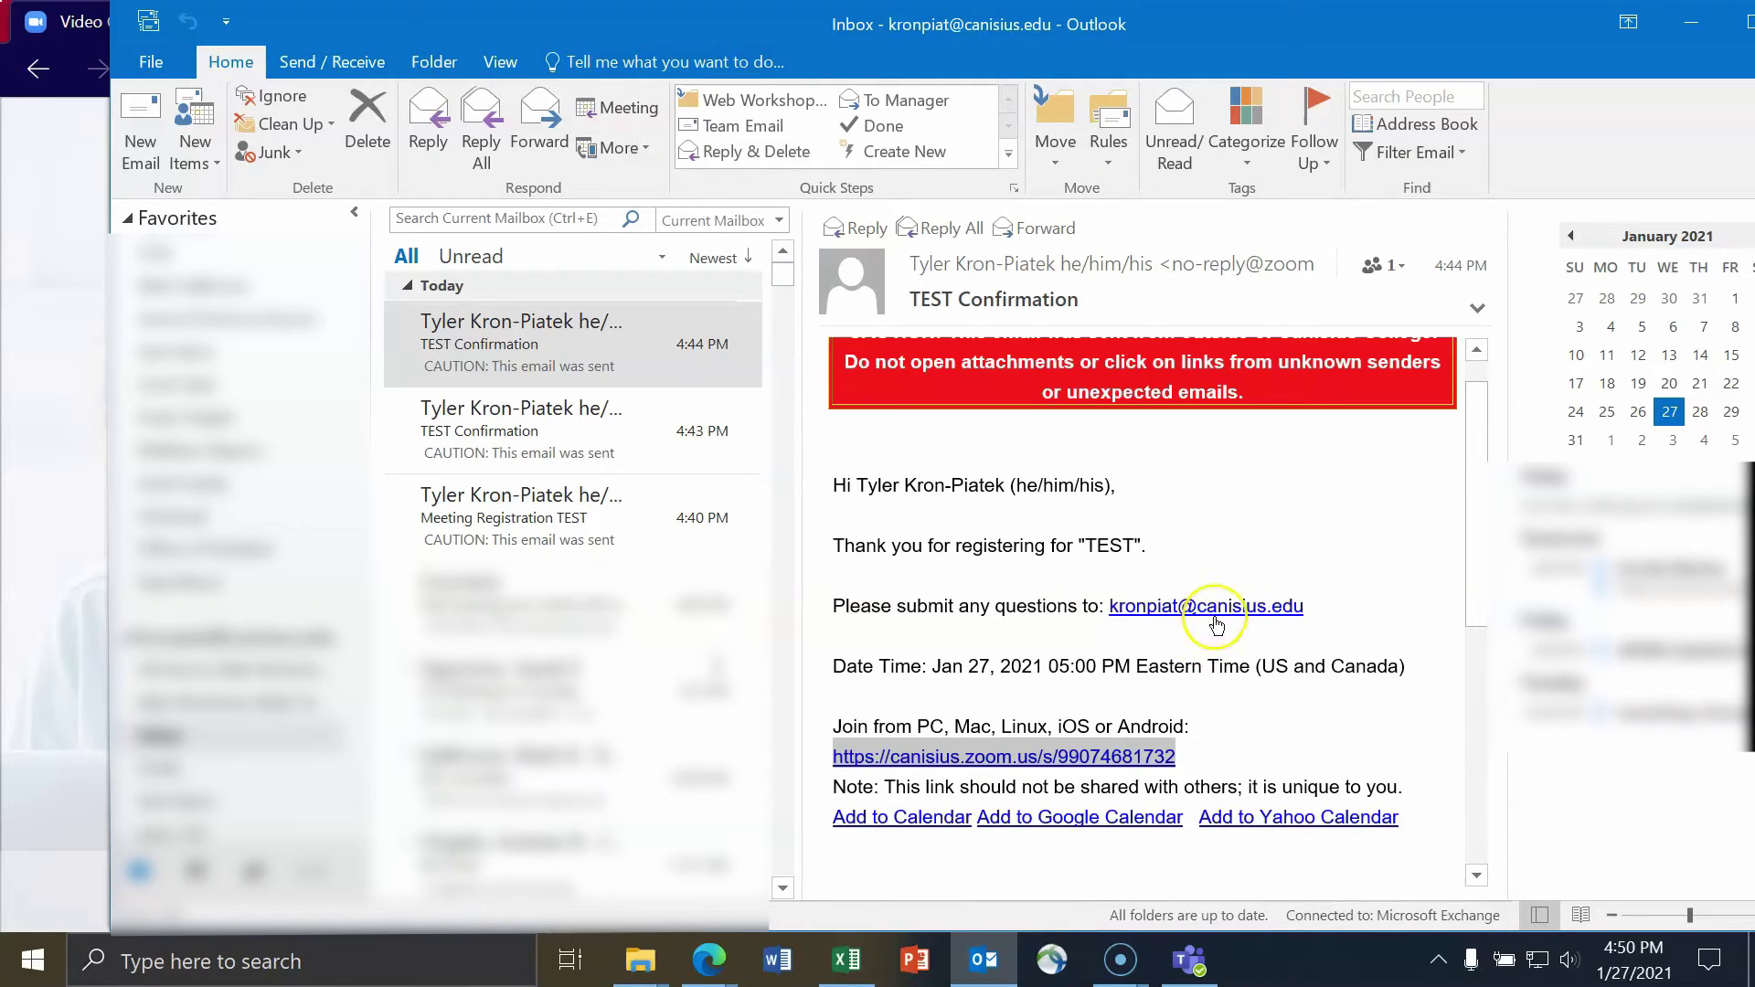
{"action": "left_click", "coordinate": [1687, 34]}
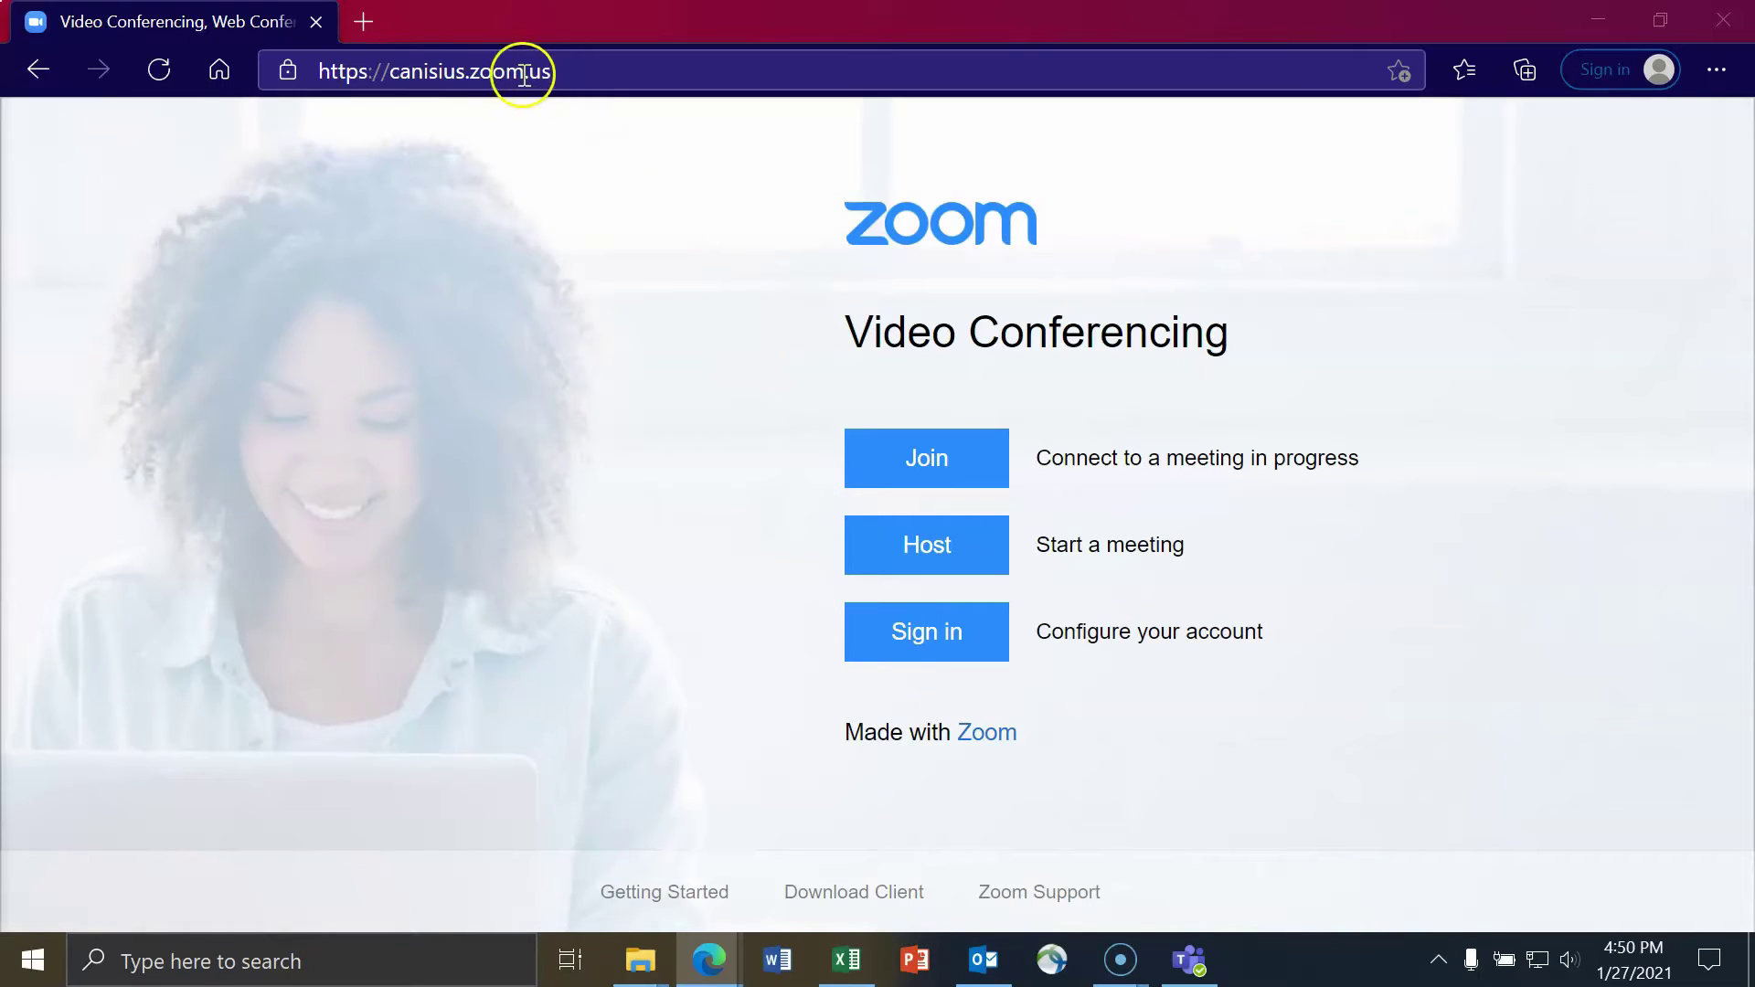
- Sign in to canisius.zoom.us and view today's upcoming TEST meeting, 05:00–06:00 PM
{"action": "left_click", "coordinate": [938, 640]}
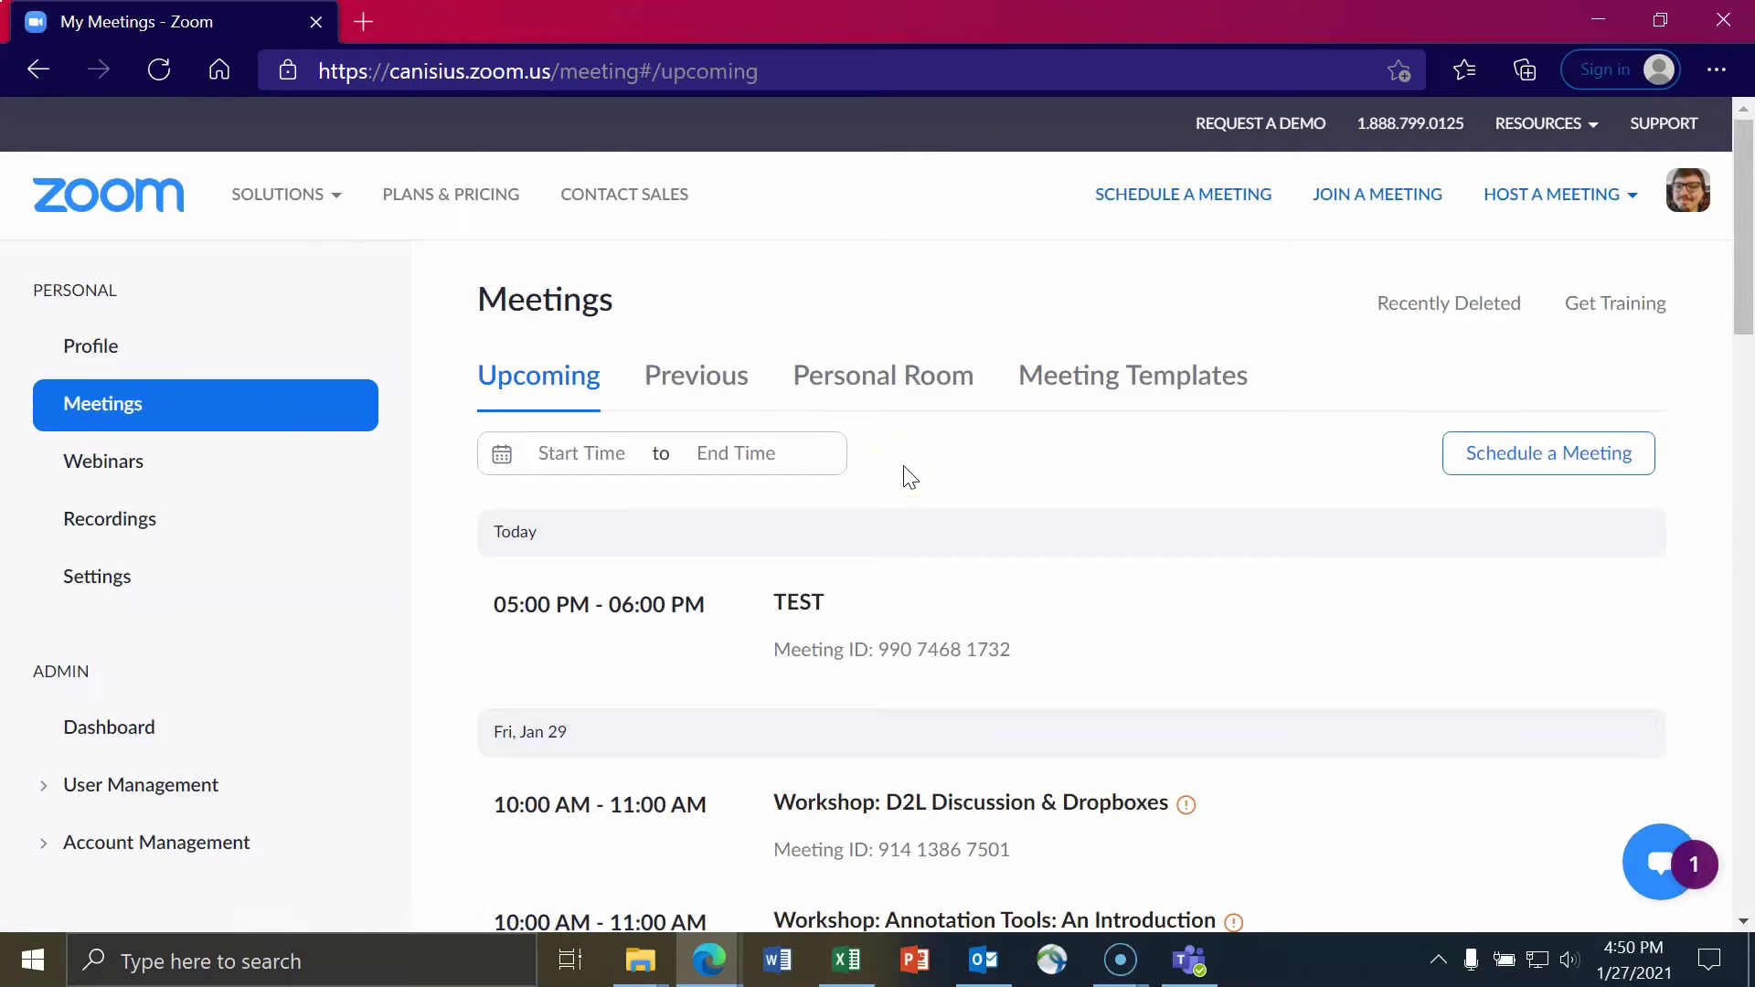
{"action": "scroll", "coordinate": [913, 433], "scroll_direction": "down", "scroll_amount": 1}
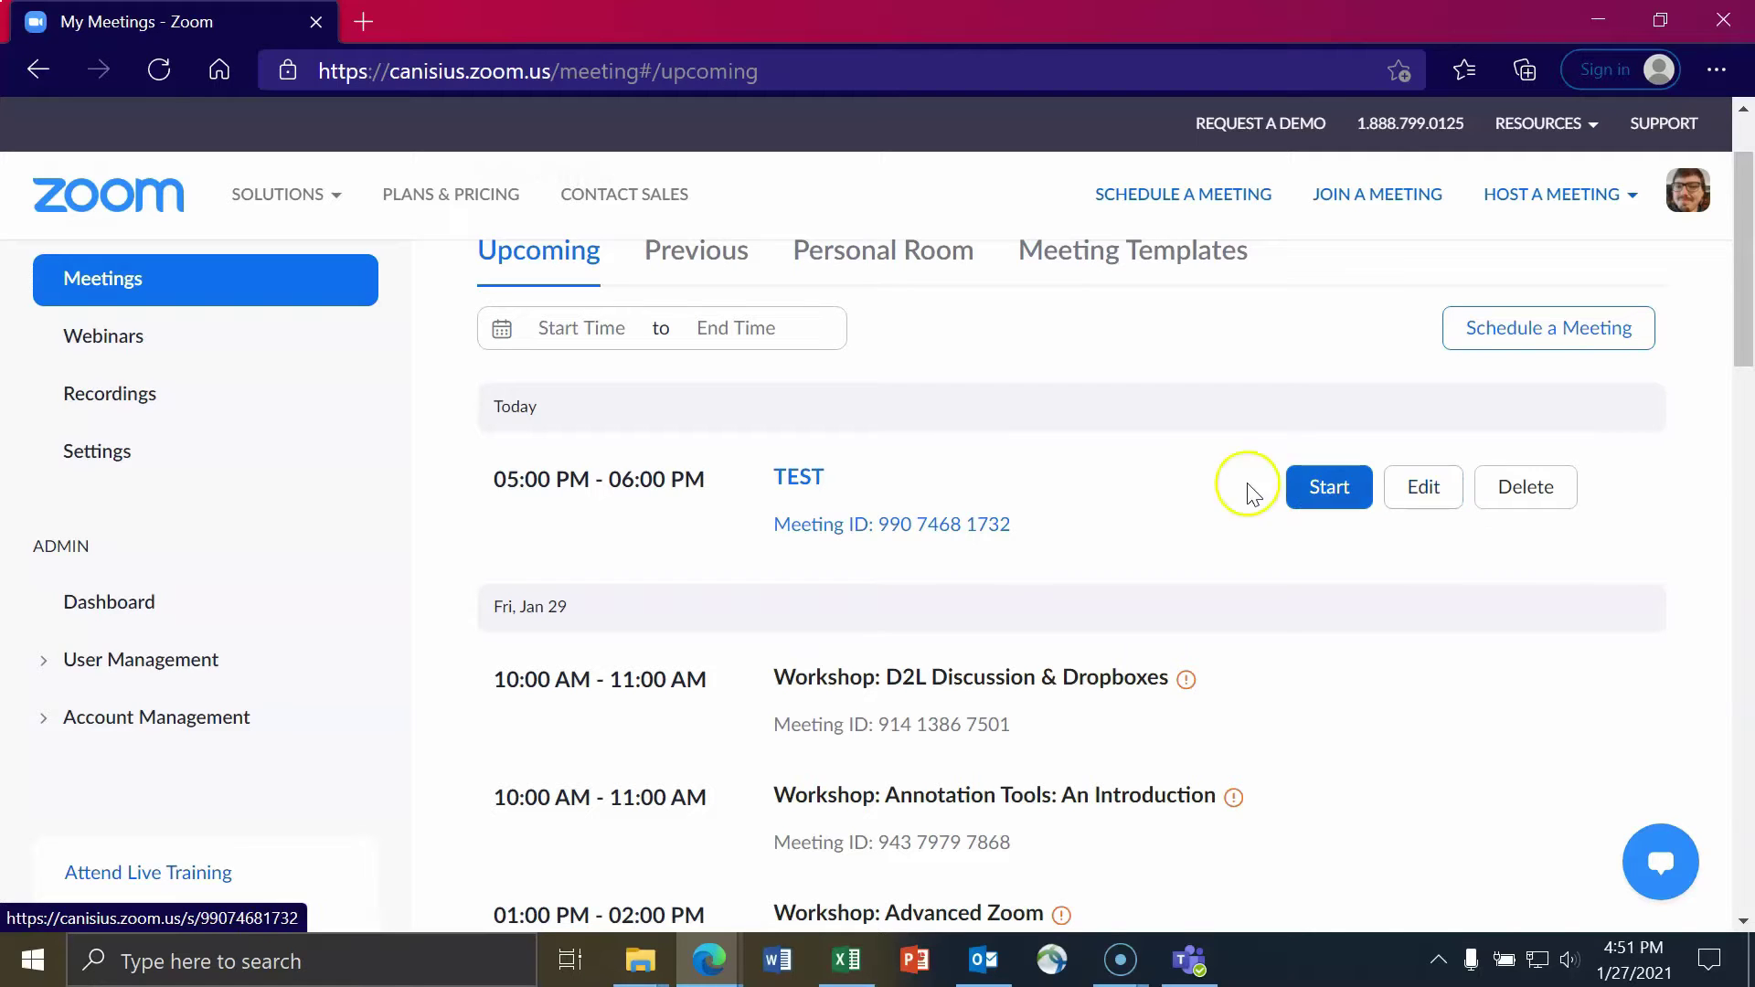
- Open the TEST meeting's details and launch its Registration Link in a new tab
{"action": "left_click", "coordinate": [813, 481]}
{"action": "scroll", "coordinate": [1033, 357], "scroll_direction": "down", "scroll_amount": 4}
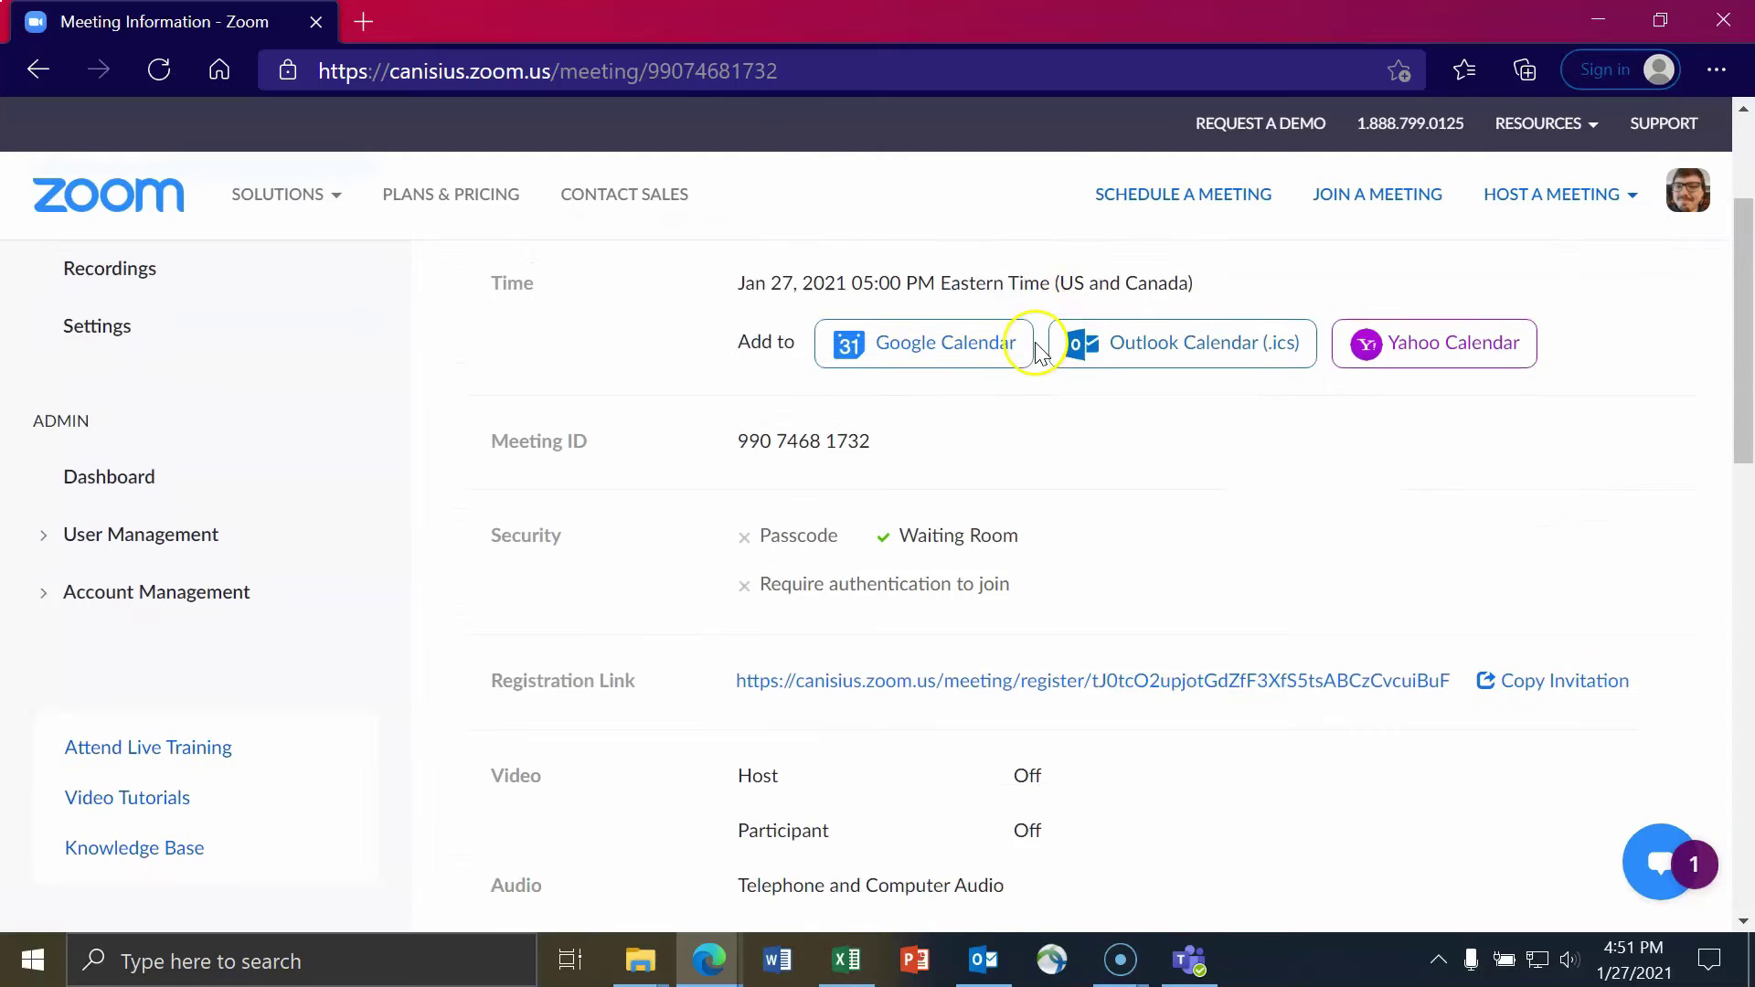
{"action": "scroll", "coordinate": [1142, 462], "scroll_direction": "down", "scroll_amount": 1}
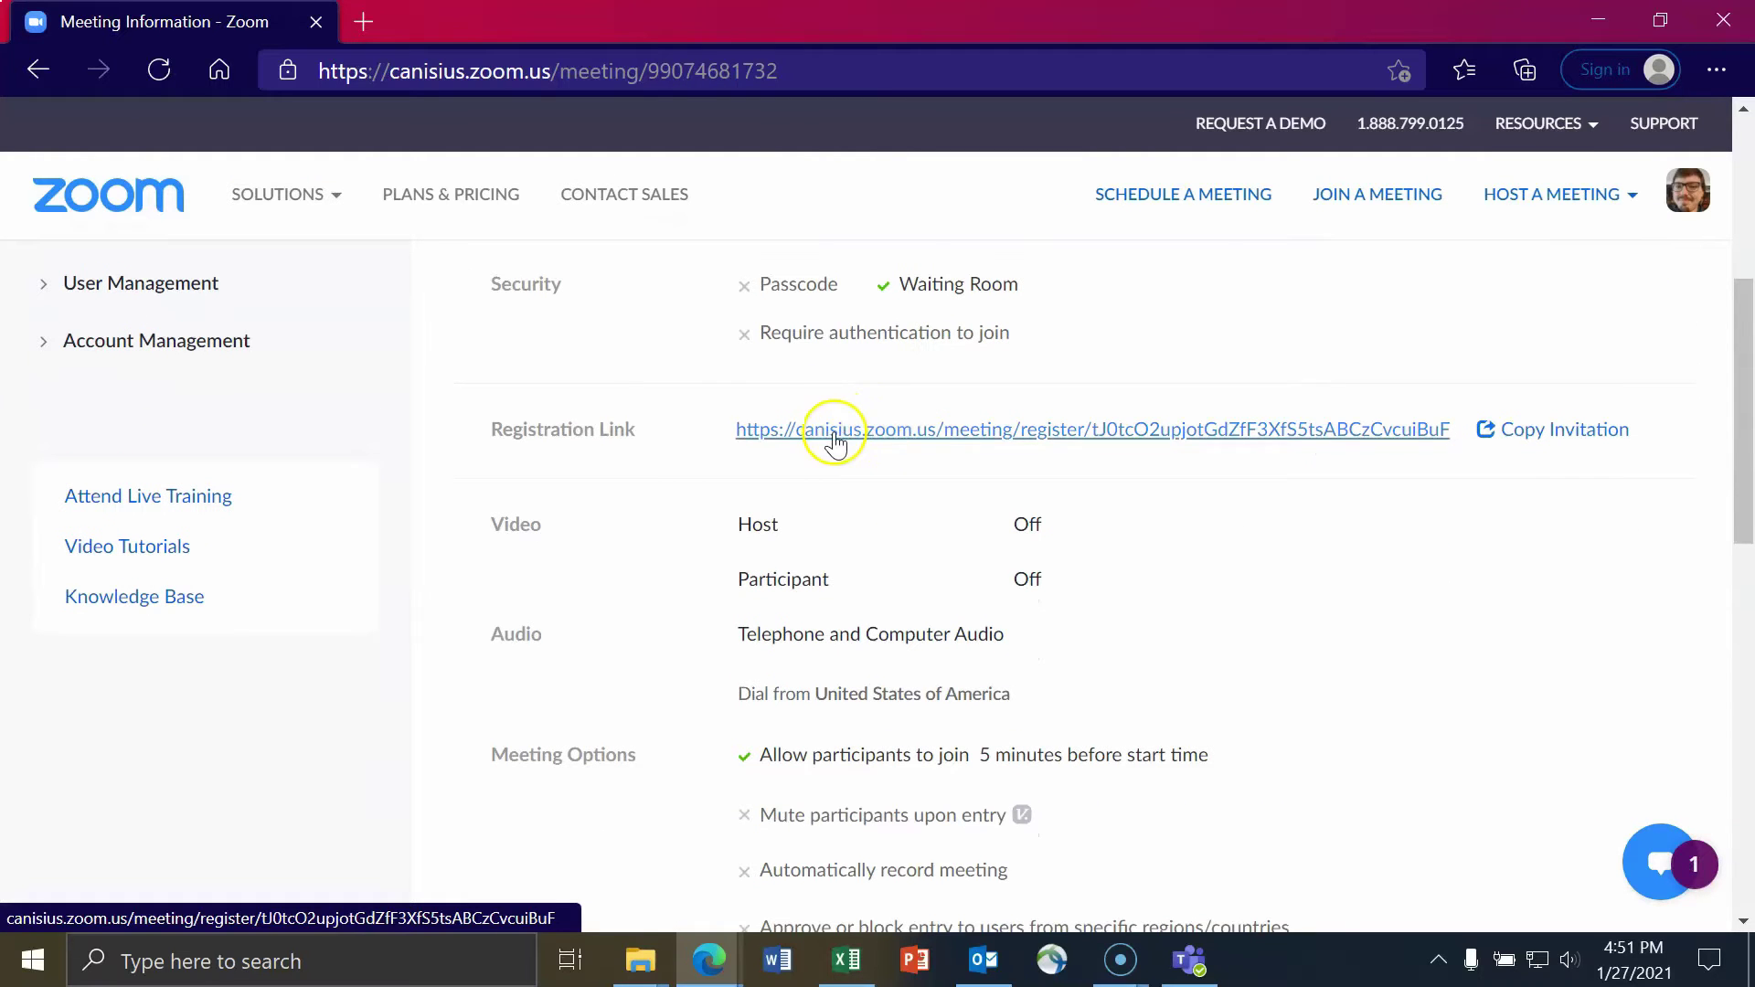
{"action": "right_click", "coordinate": [1049, 432]}
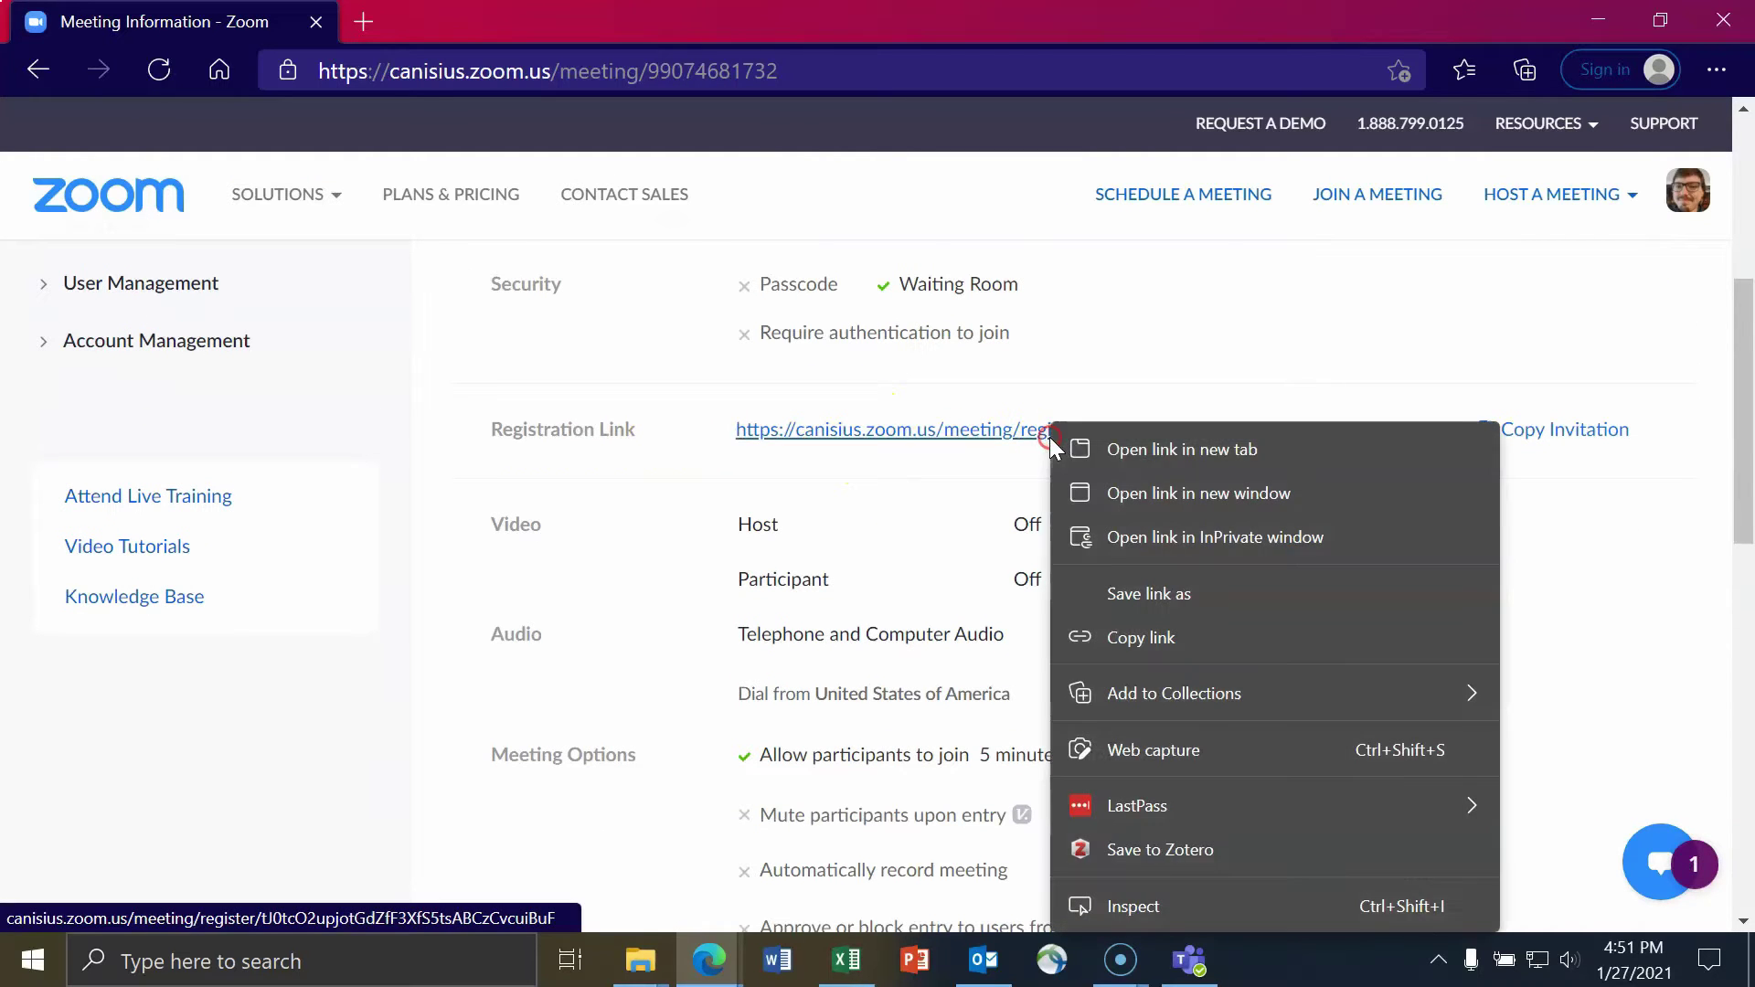
{"action": "left_click", "coordinate": [1097, 448]}
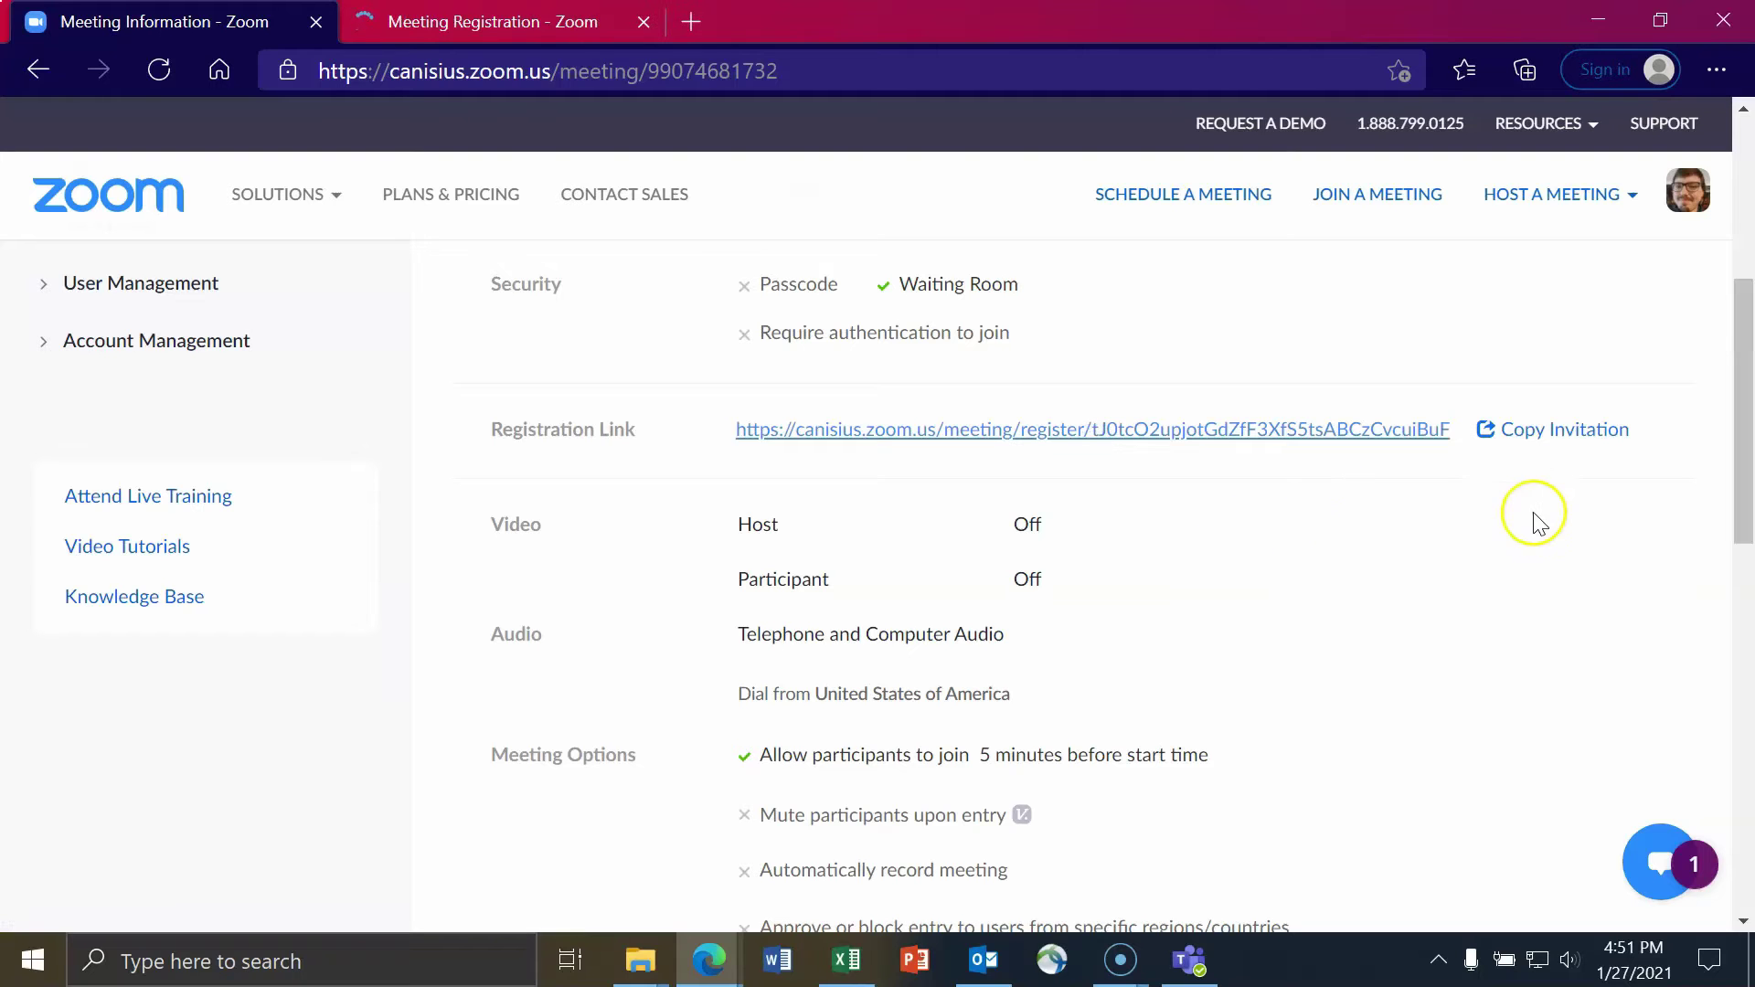
- Preview the pre-filled registration form, including the how-did-you-hear answer options
{"action": "scroll", "coordinate": [1124, 430], "scroll_direction": "down", "scroll_amount": 2}
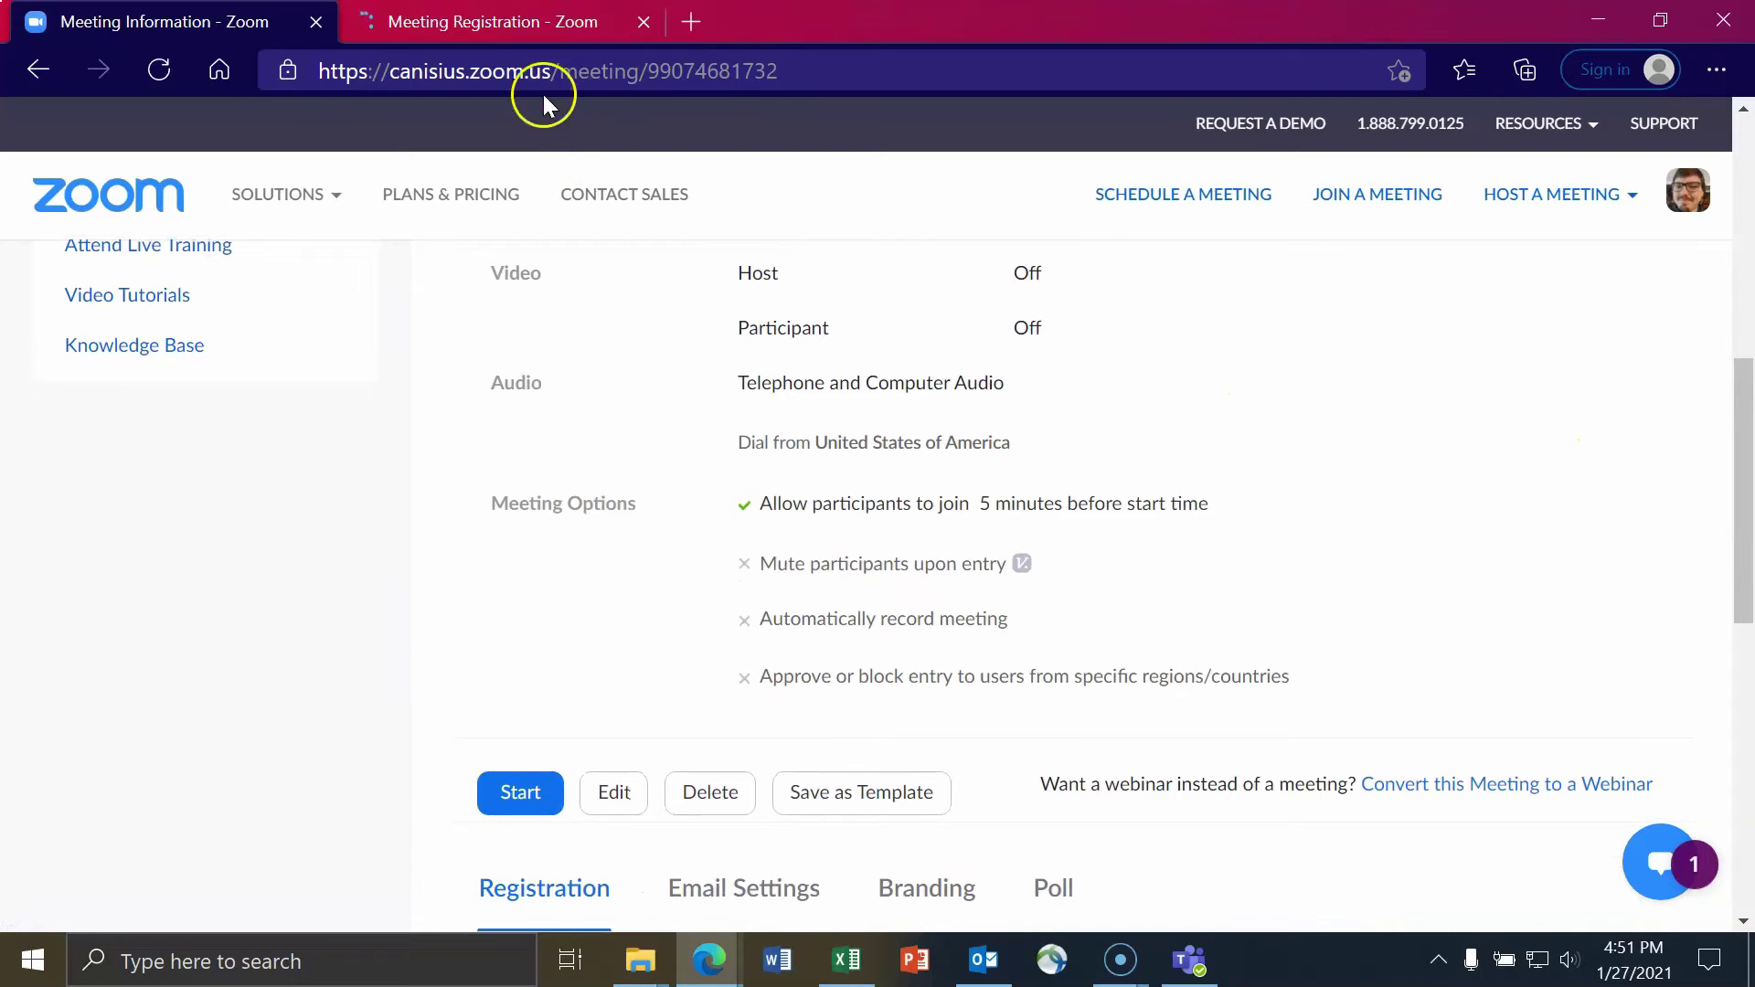
{"action": "left_click", "coordinate": [511, 20]}
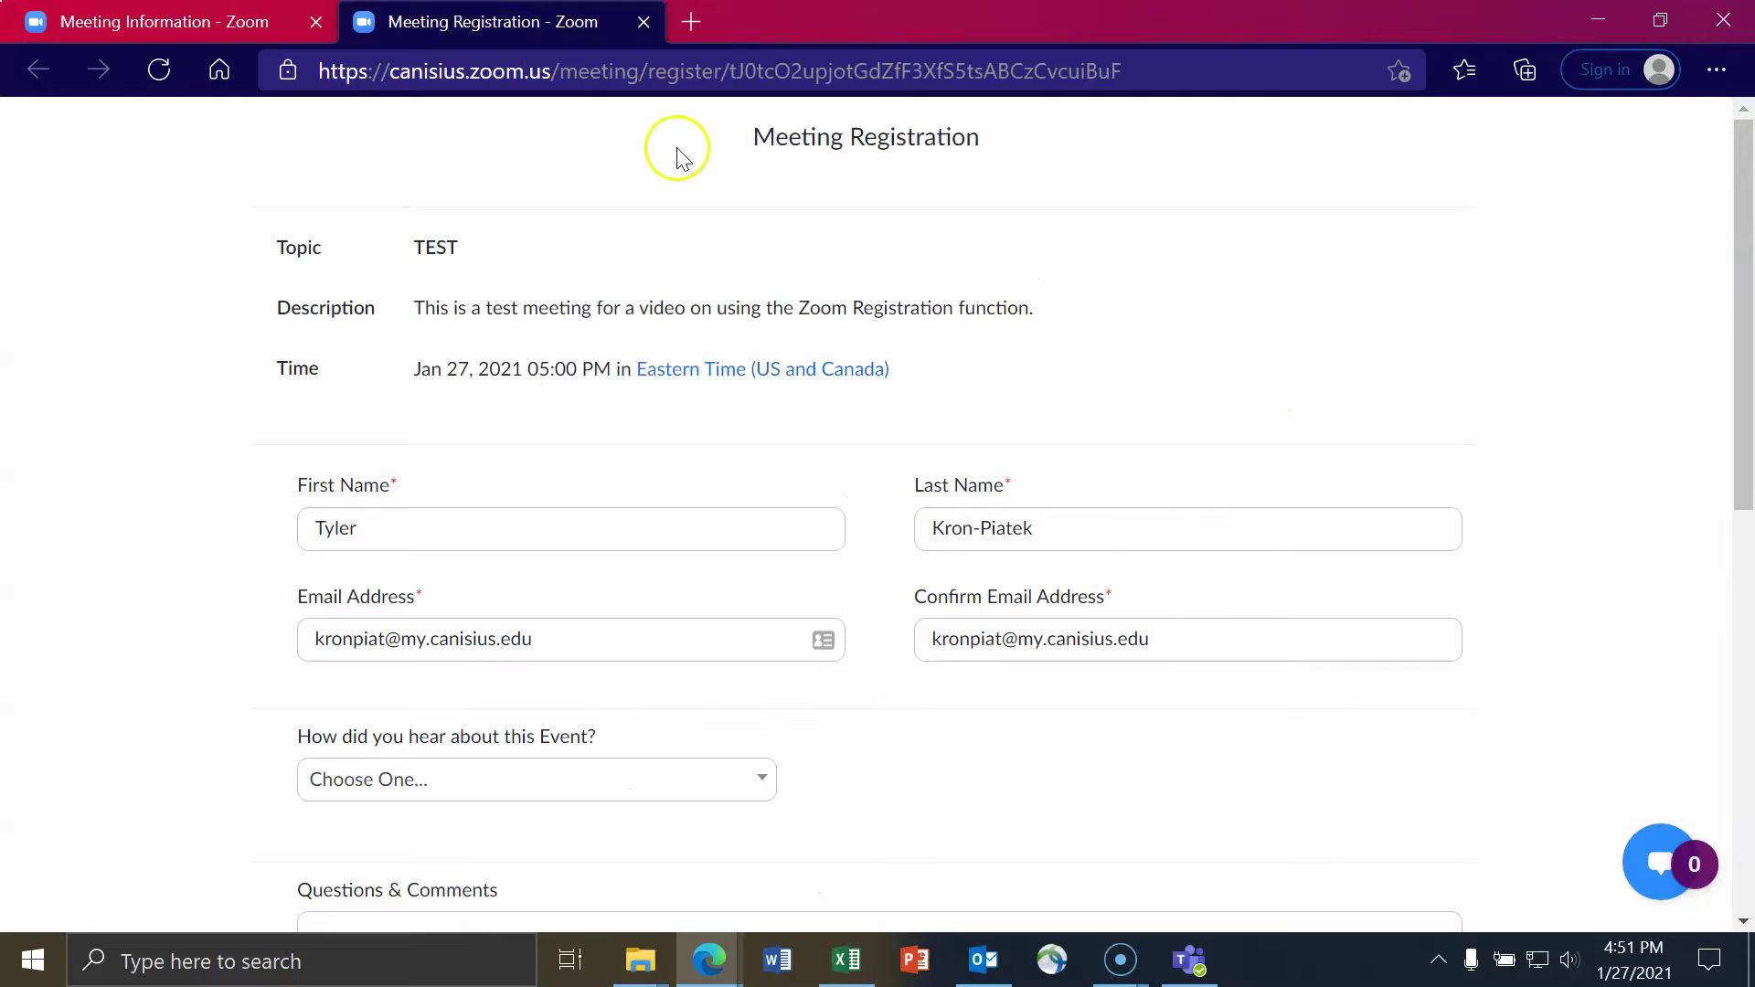
{"action": "scroll", "coordinate": [484, 249], "scroll_direction": "down", "scroll_amount": 1}
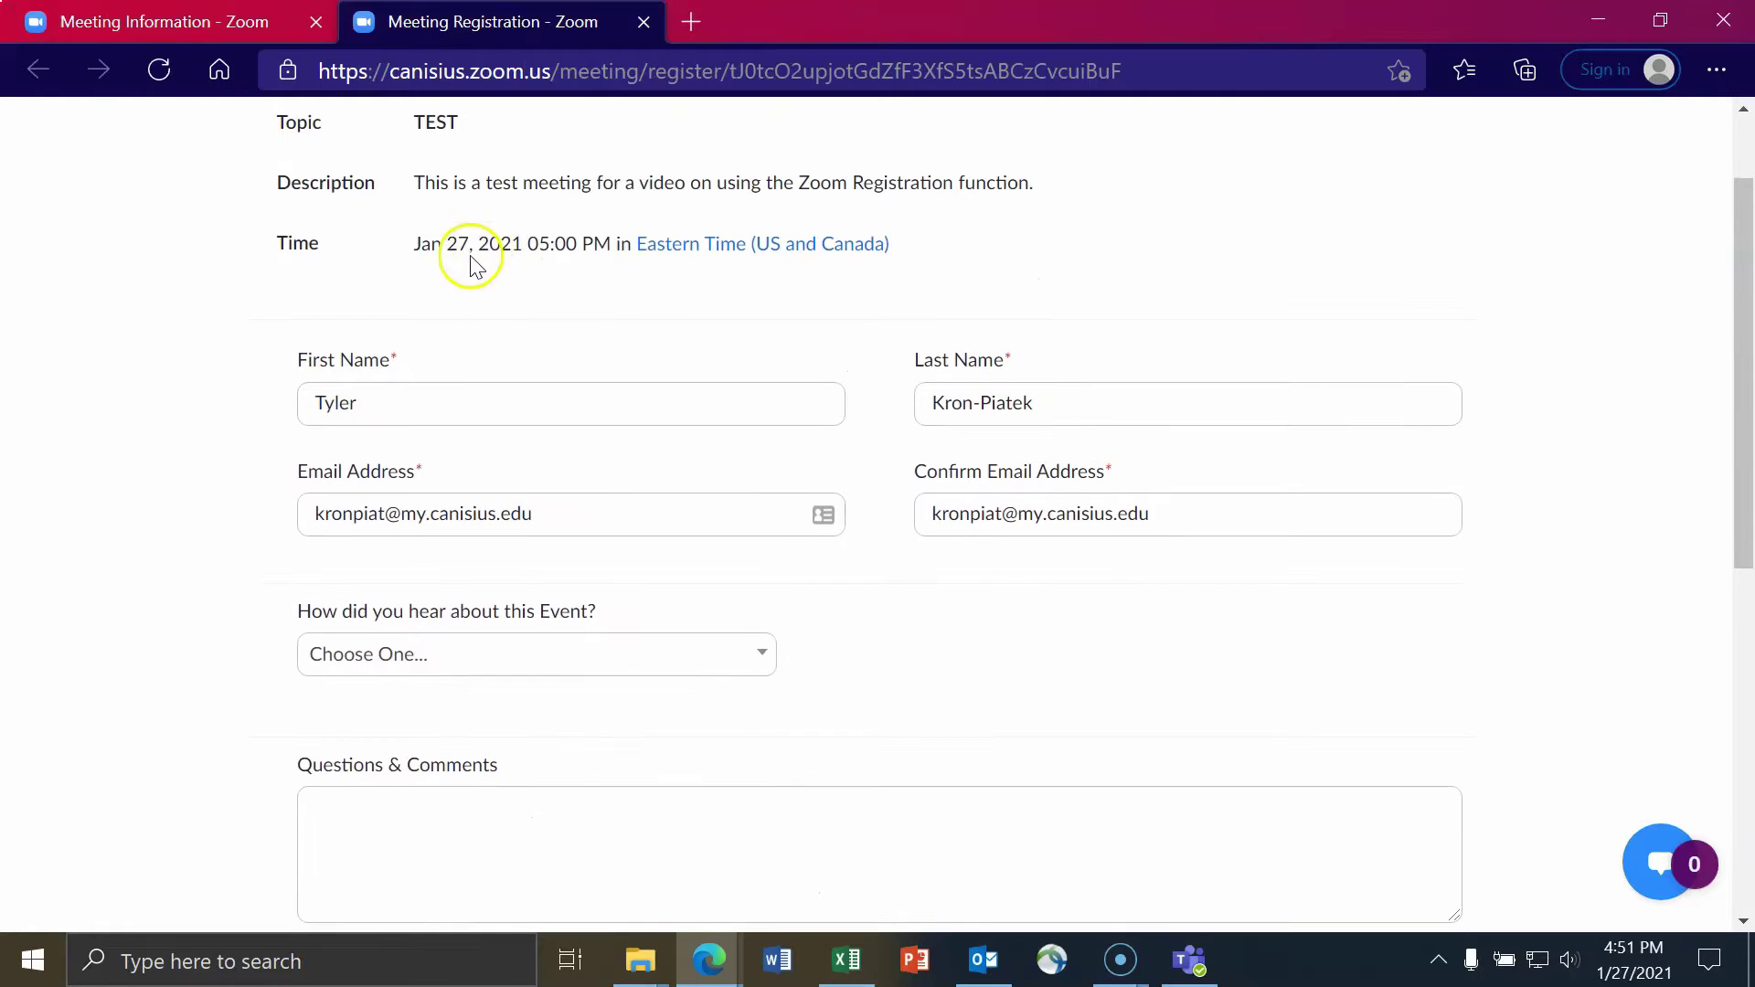
{"action": "scroll", "coordinate": [802, 384], "scroll_direction": "down", "scroll_amount": 2}
{"action": "left_click", "coordinate": [764, 420]}
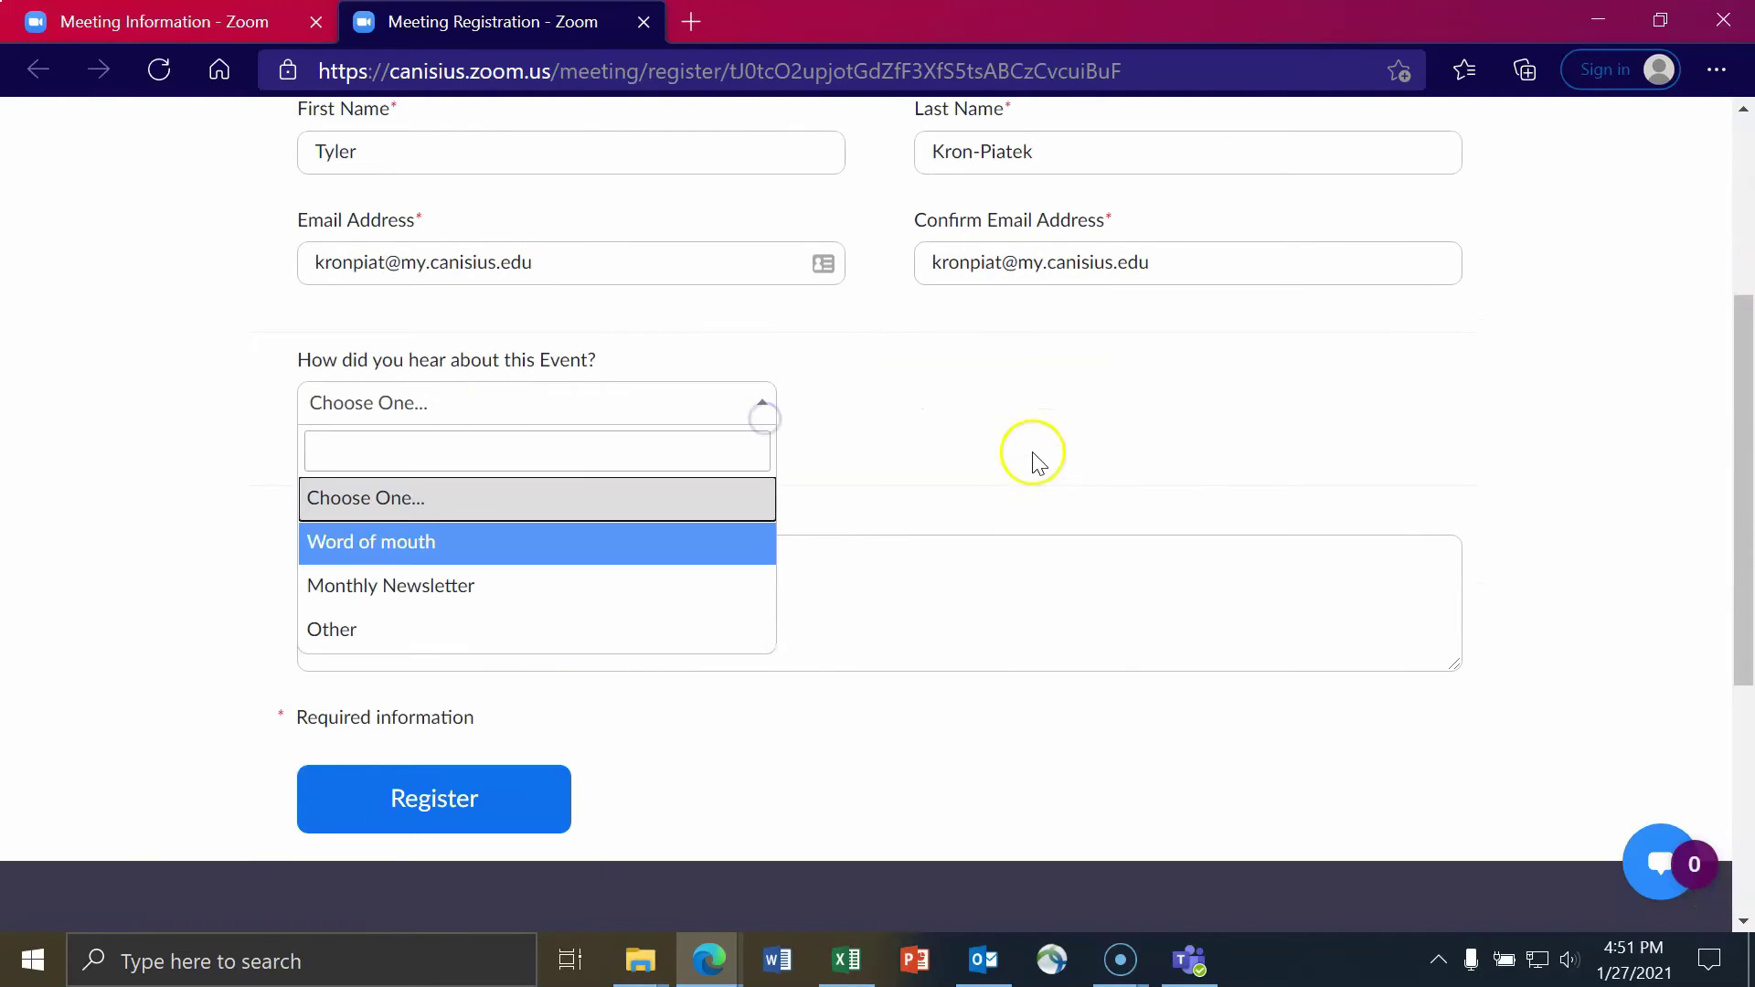
{"action": "scroll", "coordinate": [1042, 462], "scroll_direction": "up", "scroll_amount": 1}
{"action": "scroll", "coordinate": [1056, 461], "scroll_direction": "down", "scroll_amount": 1}
{"action": "scroll", "coordinate": [1050, 457], "scroll_direction": "up", "scroll_amount": 3}
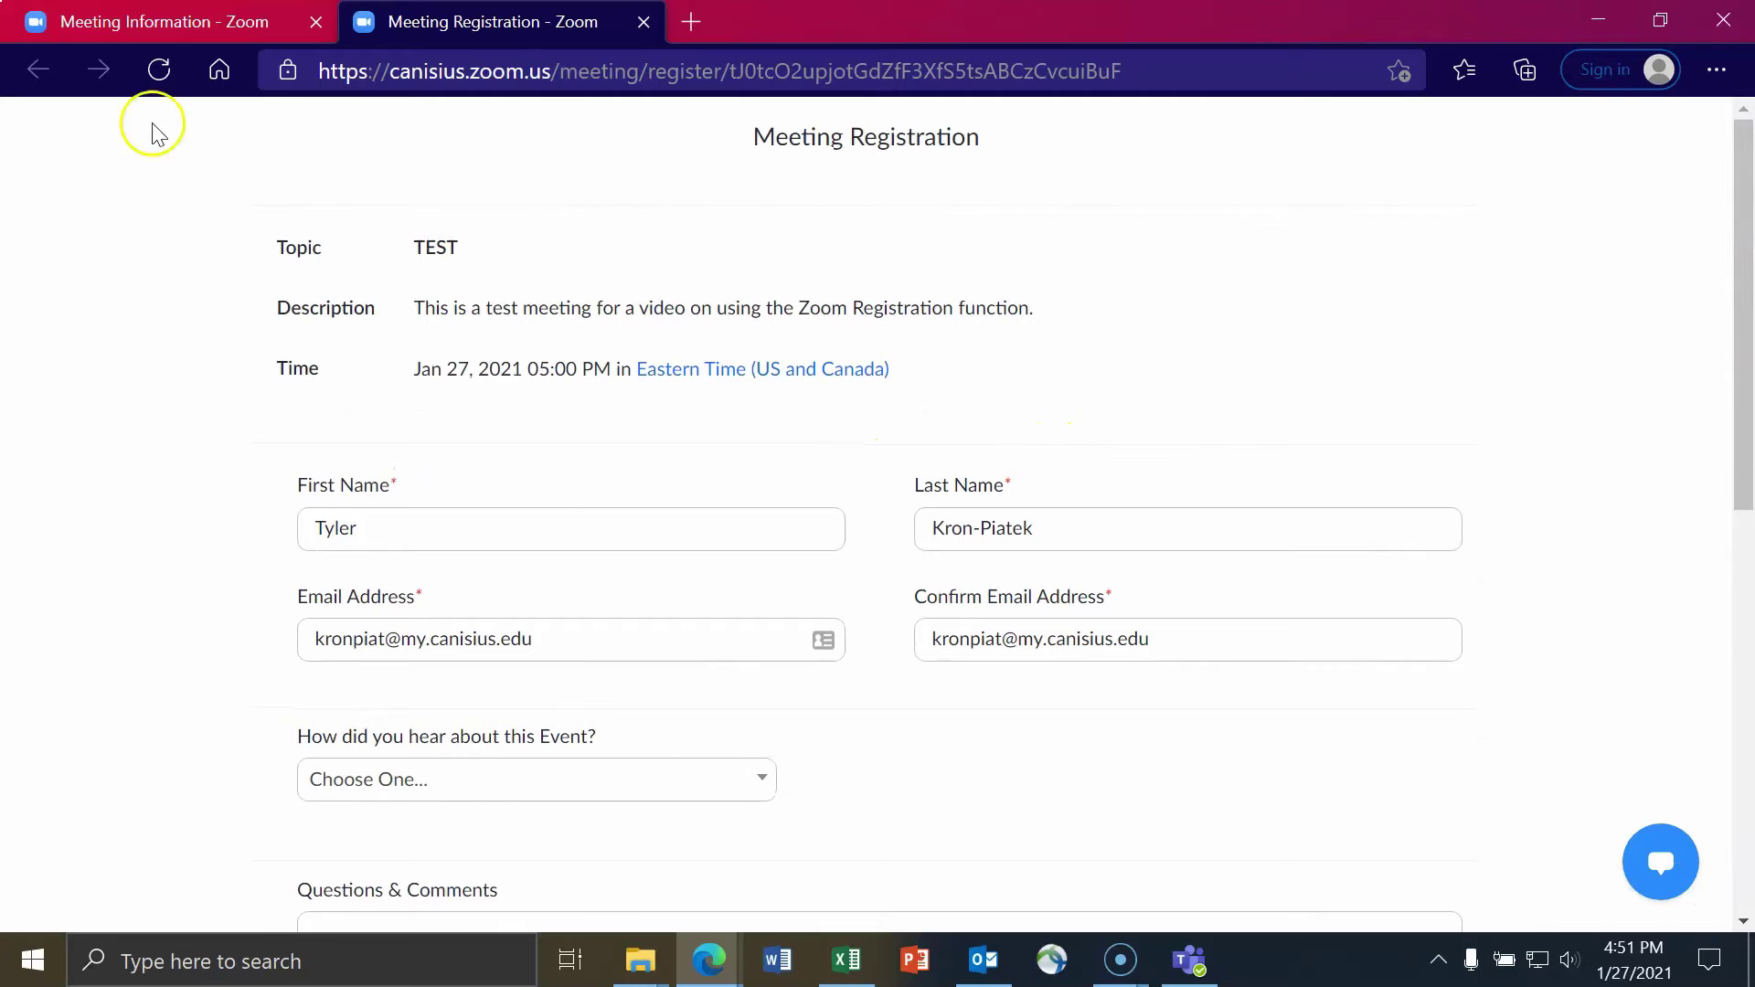
{"action": "left_click", "coordinate": [146, 18]}
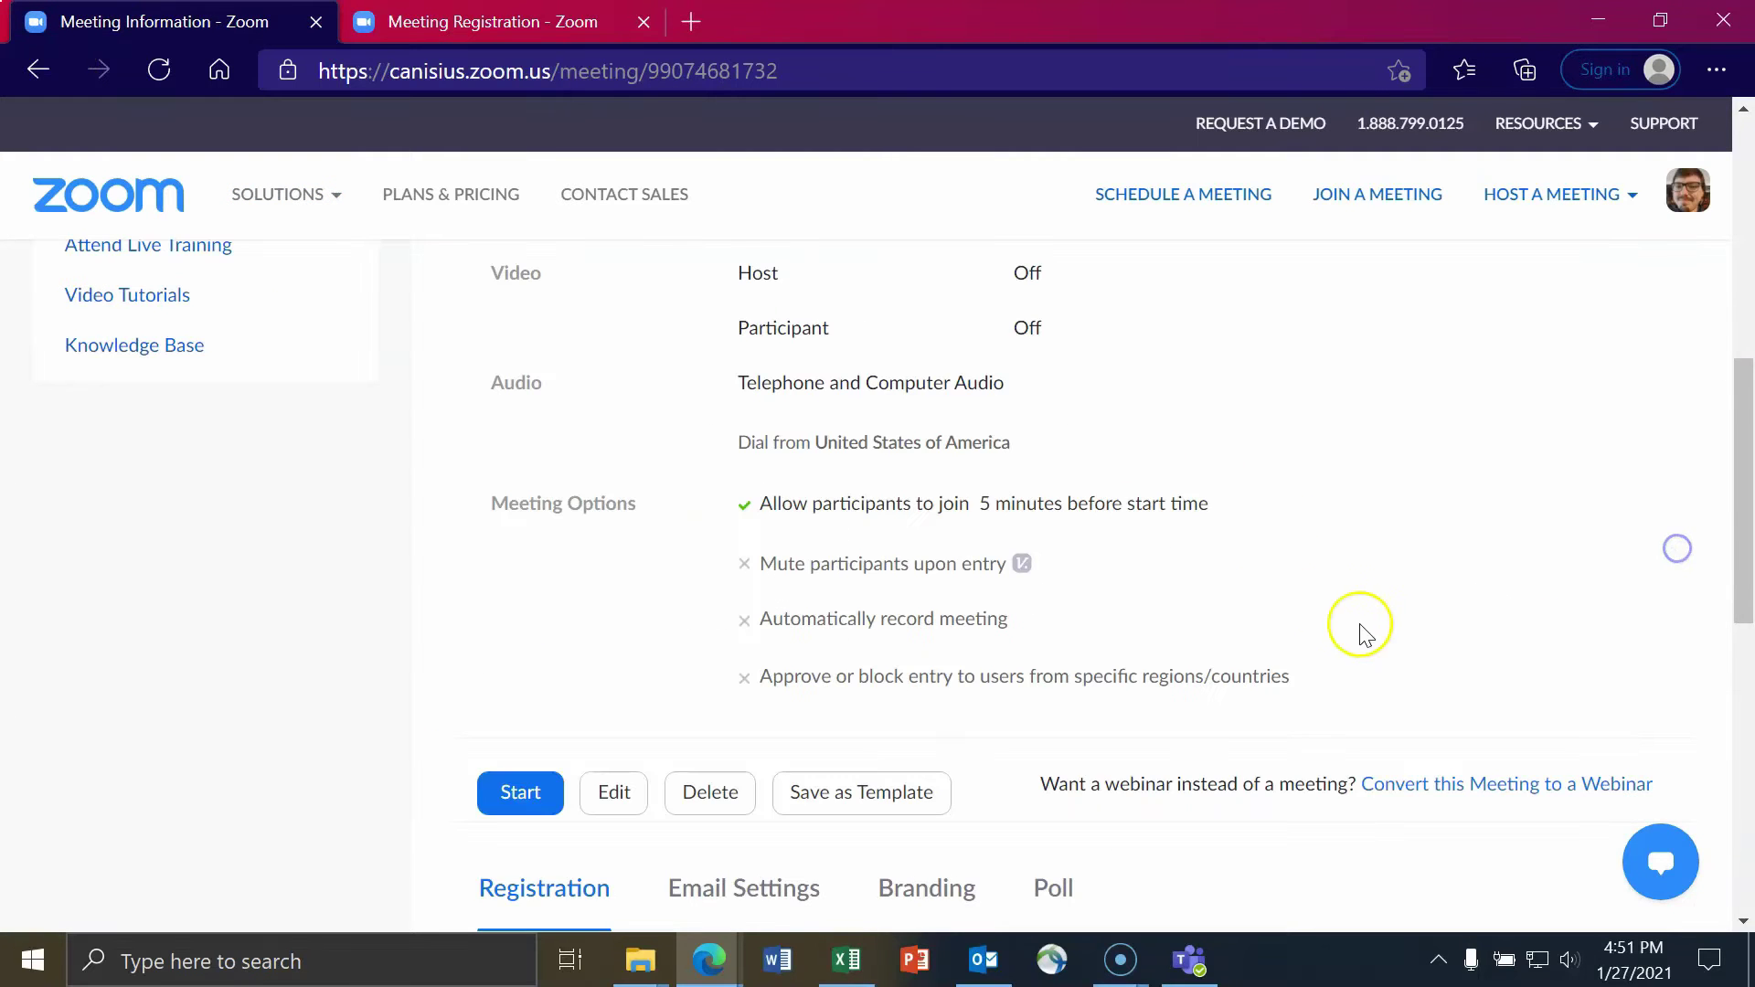
- Show the TEST meeting's Email Settings with the contact and registrant confirmation email
{"action": "scroll", "coordinate": [1270, 539], "scroll_direction": "down", "scroll_amount": 5}
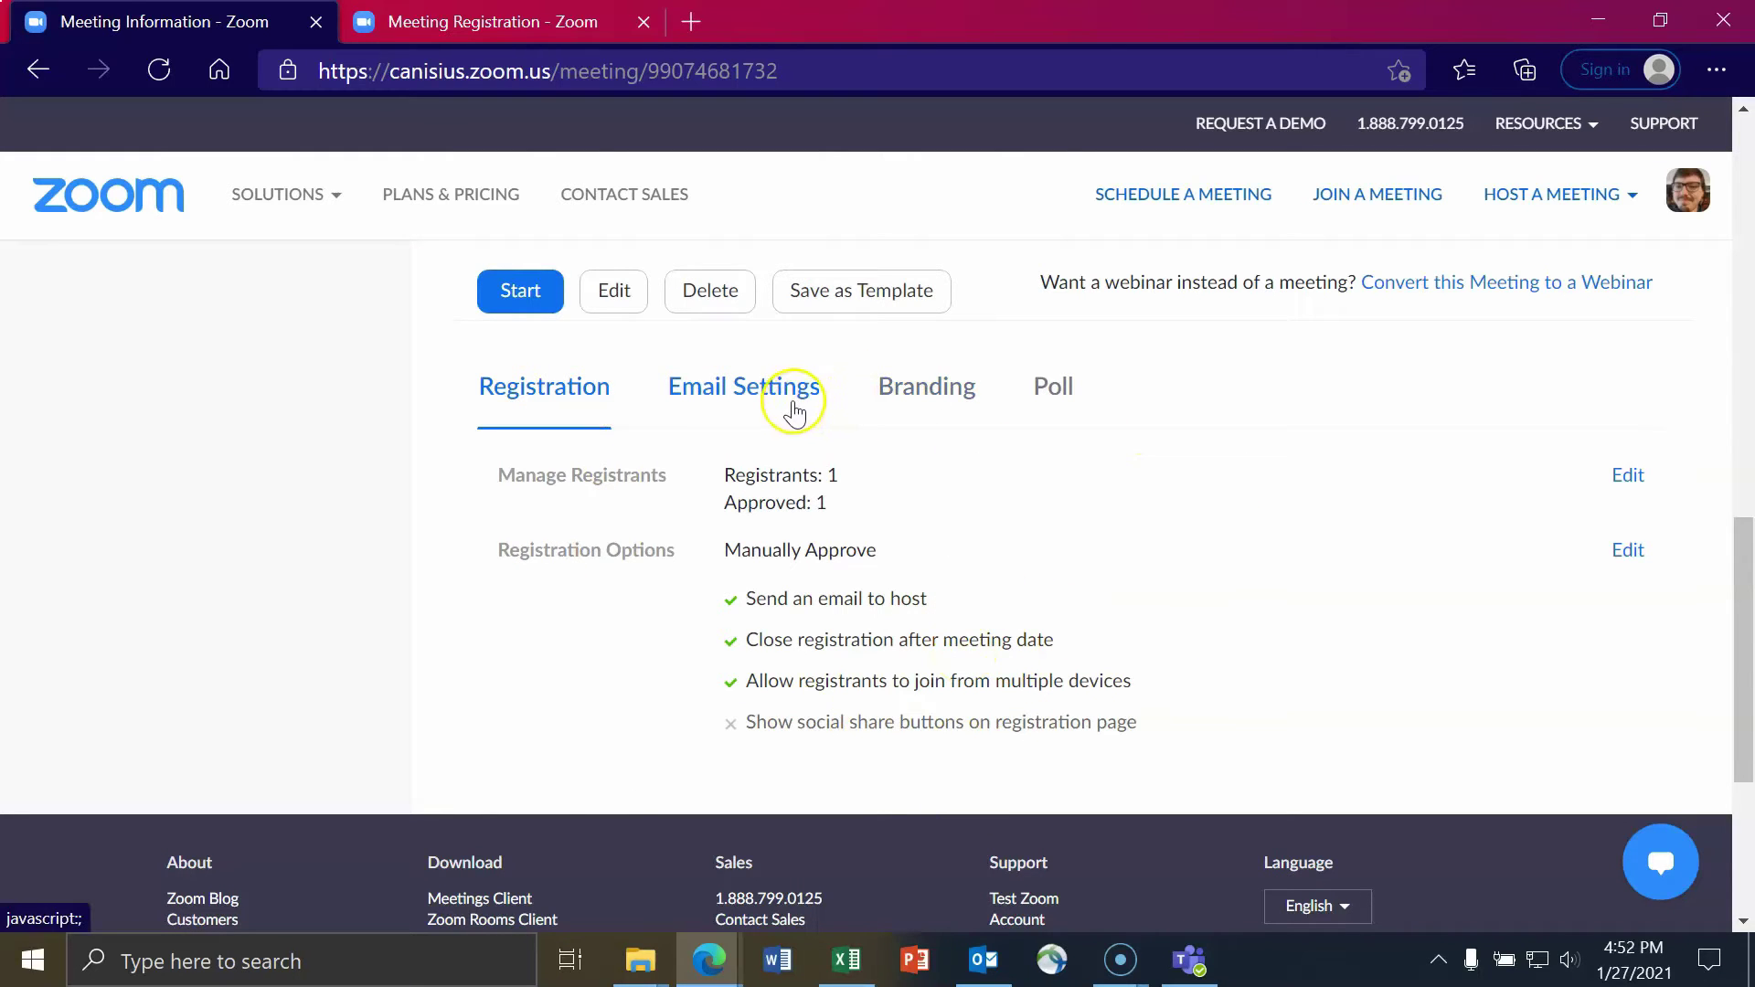
{"action": "left_click", "coordinate": [743, 400]}
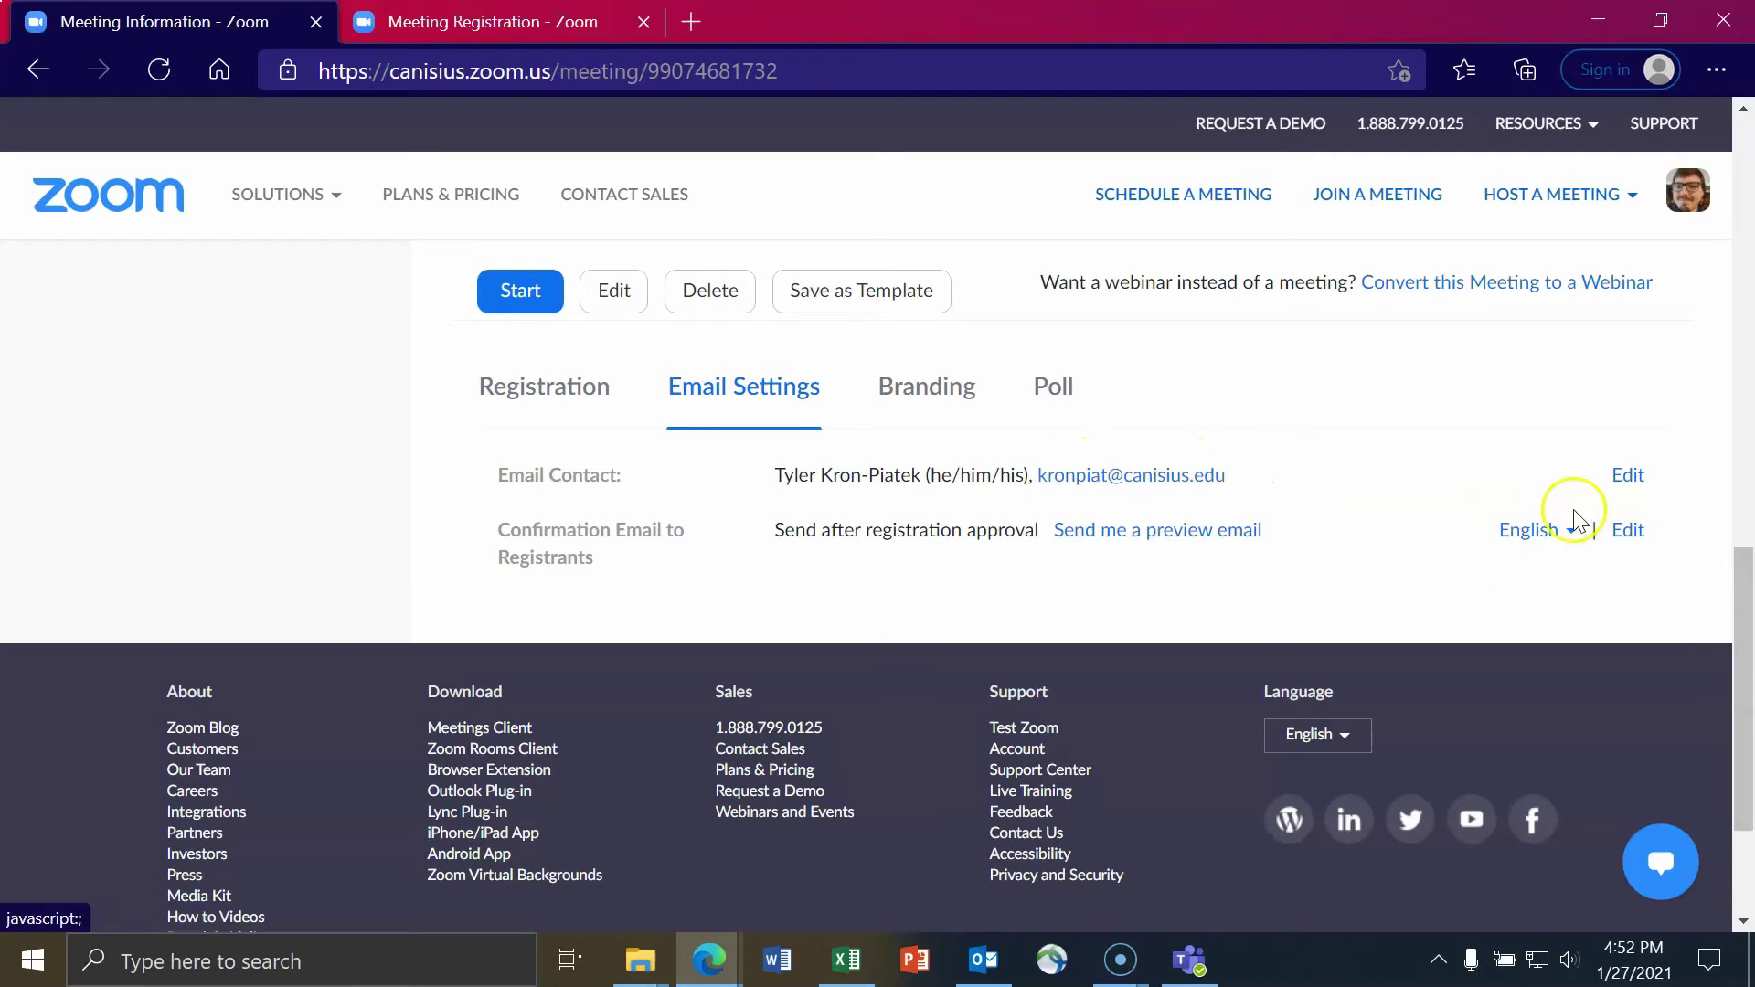
{"action": "left_click", "coordinate": [1626, 477]}
{"action": "left_click", "coordinate": [477, 426]}
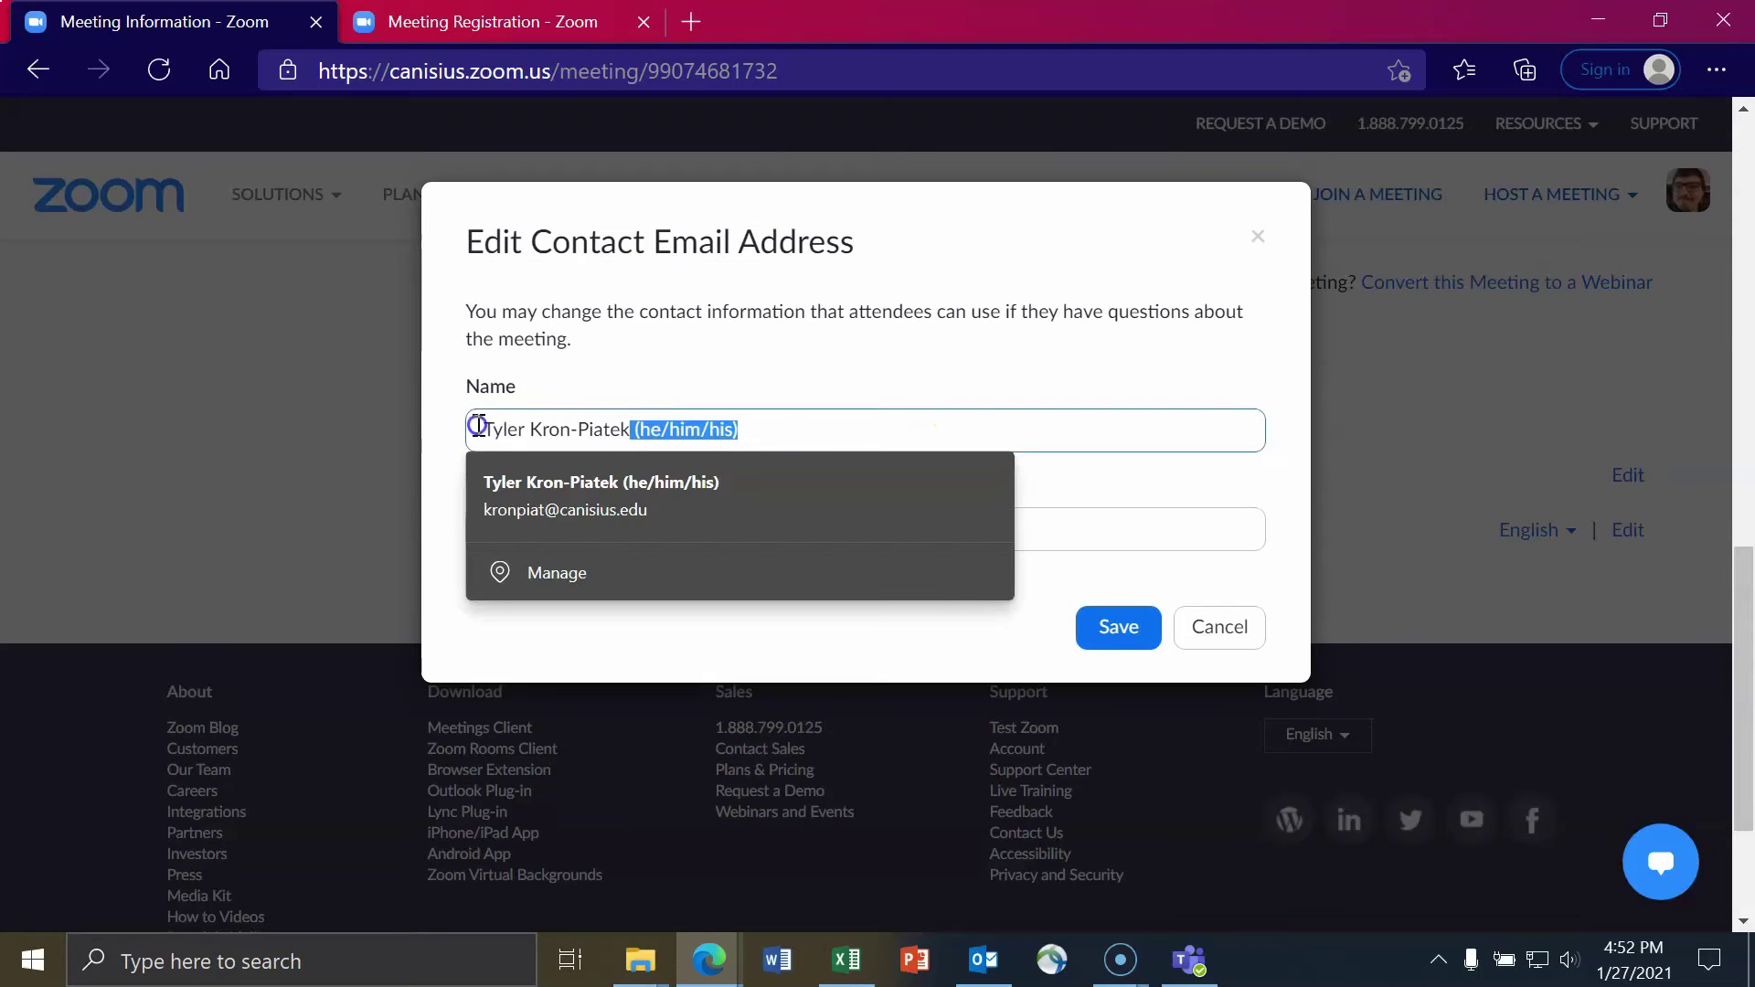
{"action": "left_click", "coordinate": [925, 390]}
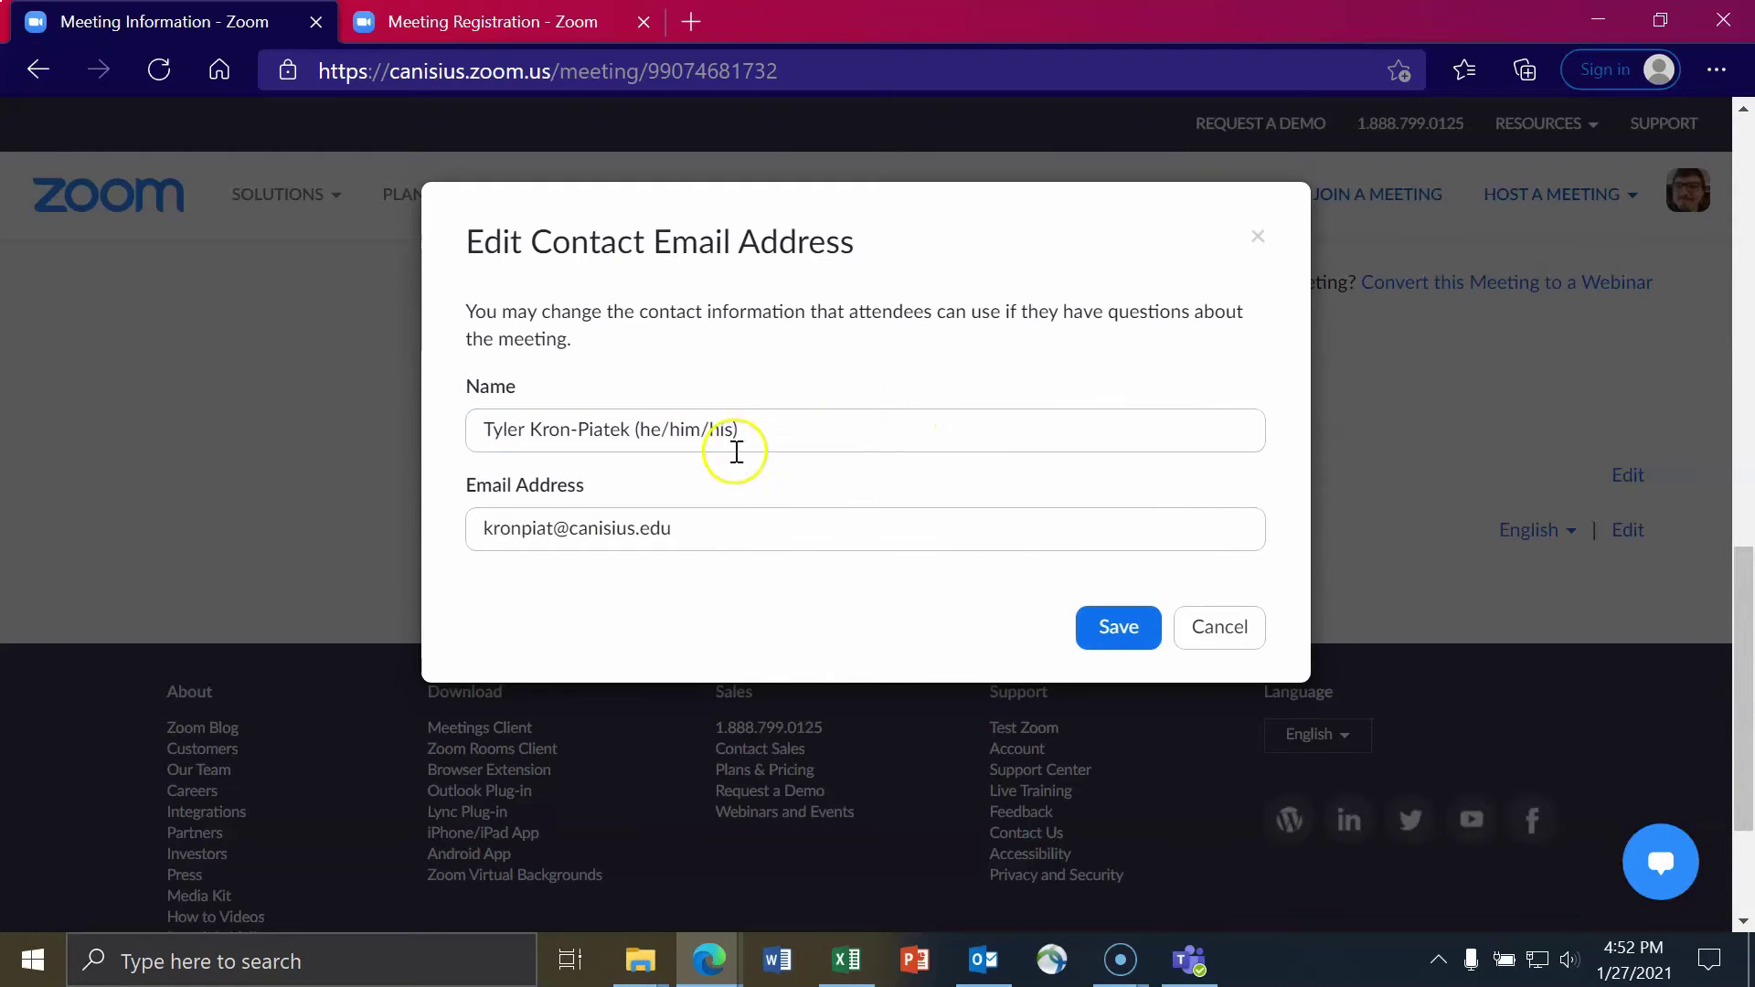
{"action": "left_click", "coordinate": [737, 532]}
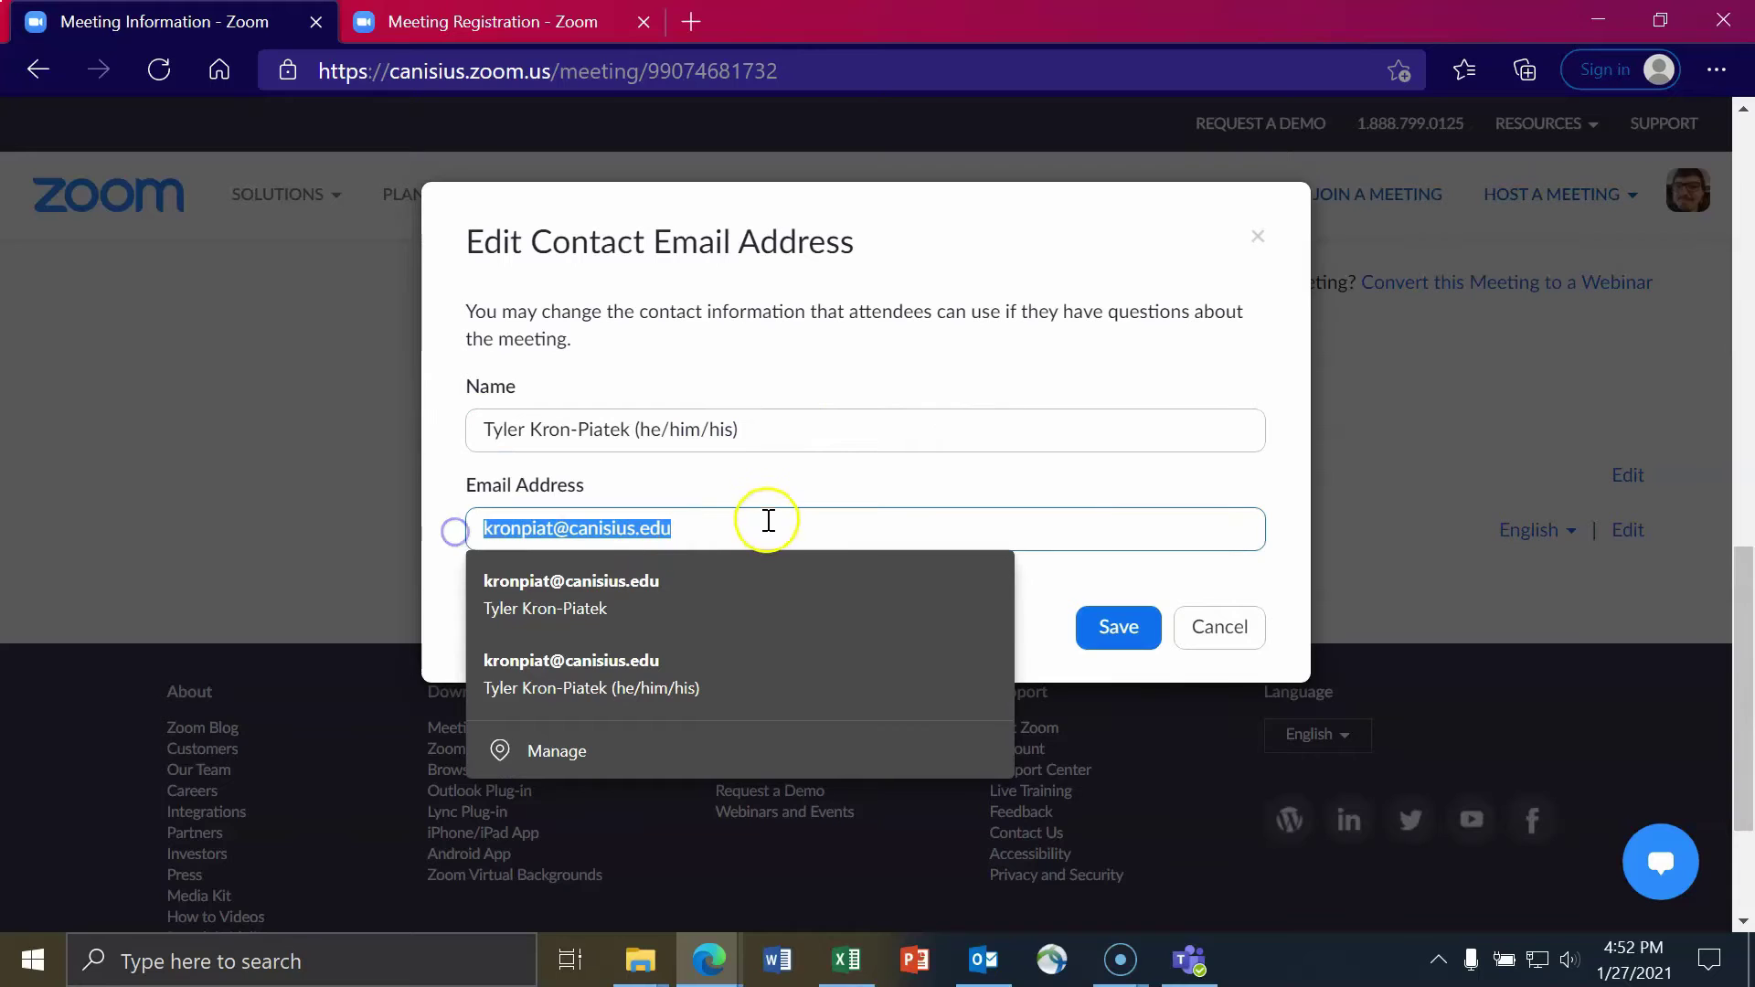
{"action": "left_click", "coordinate": [779, 484]}
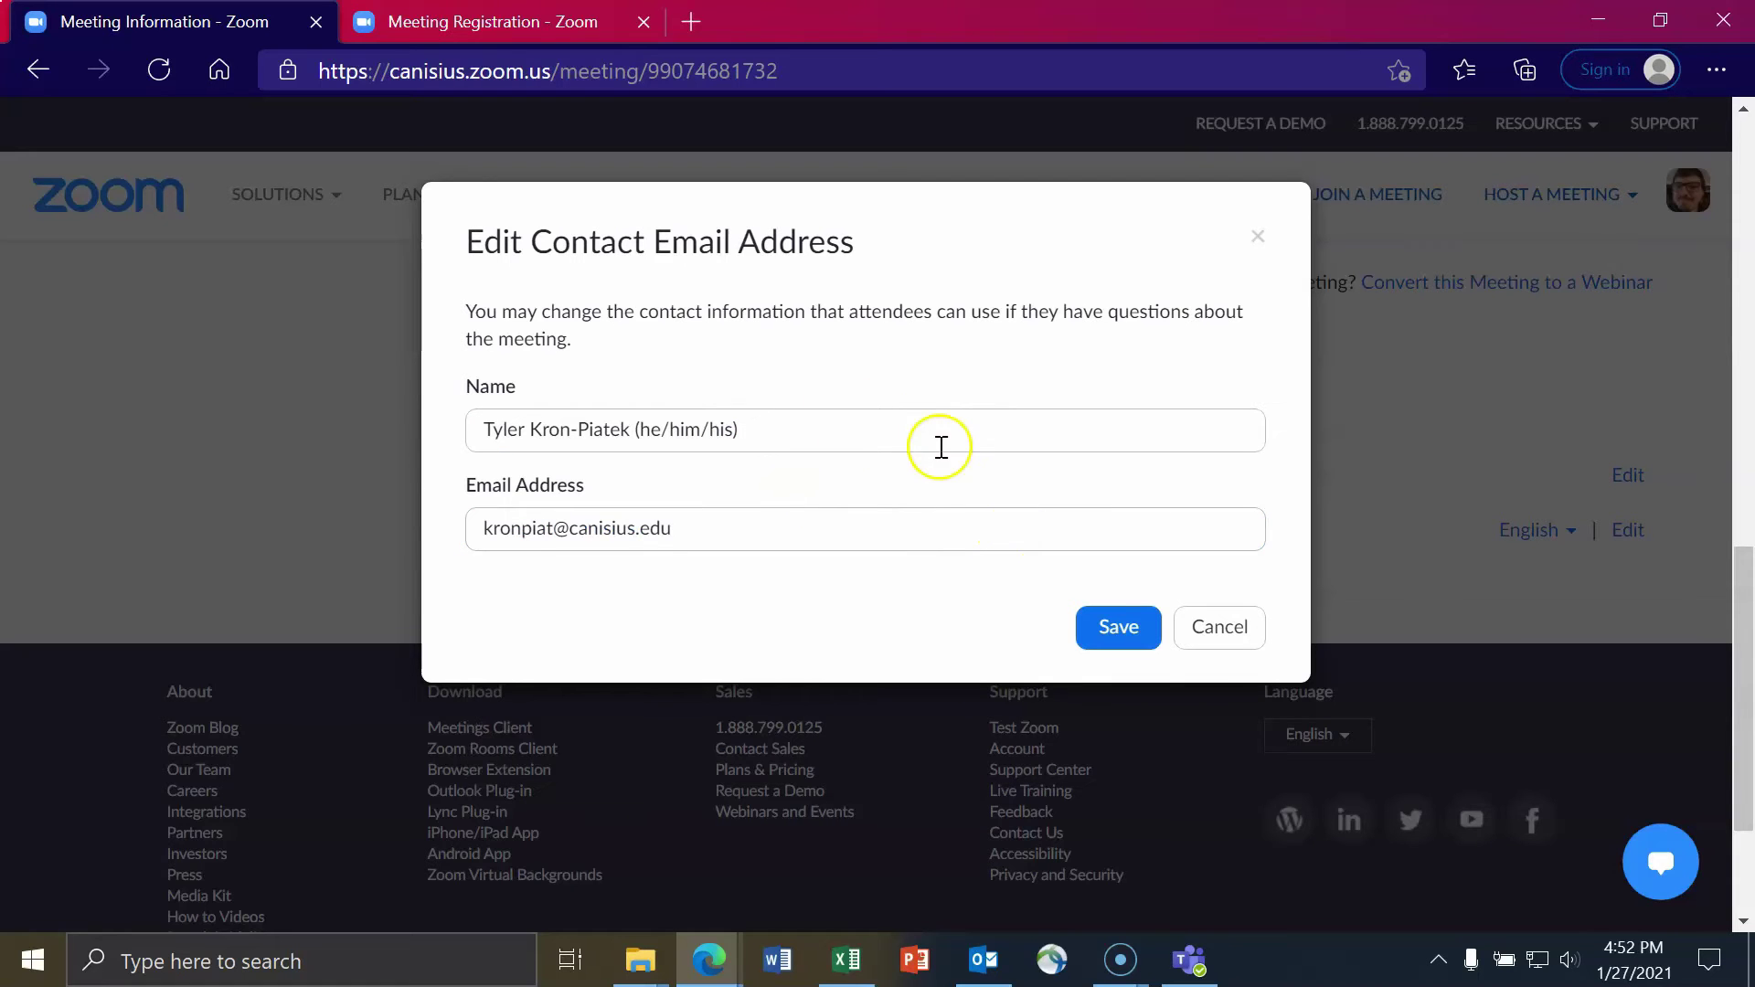
{"action": "left_click_drag", "start_coordinate": [881, 430], "coordinate": [448, 443]}
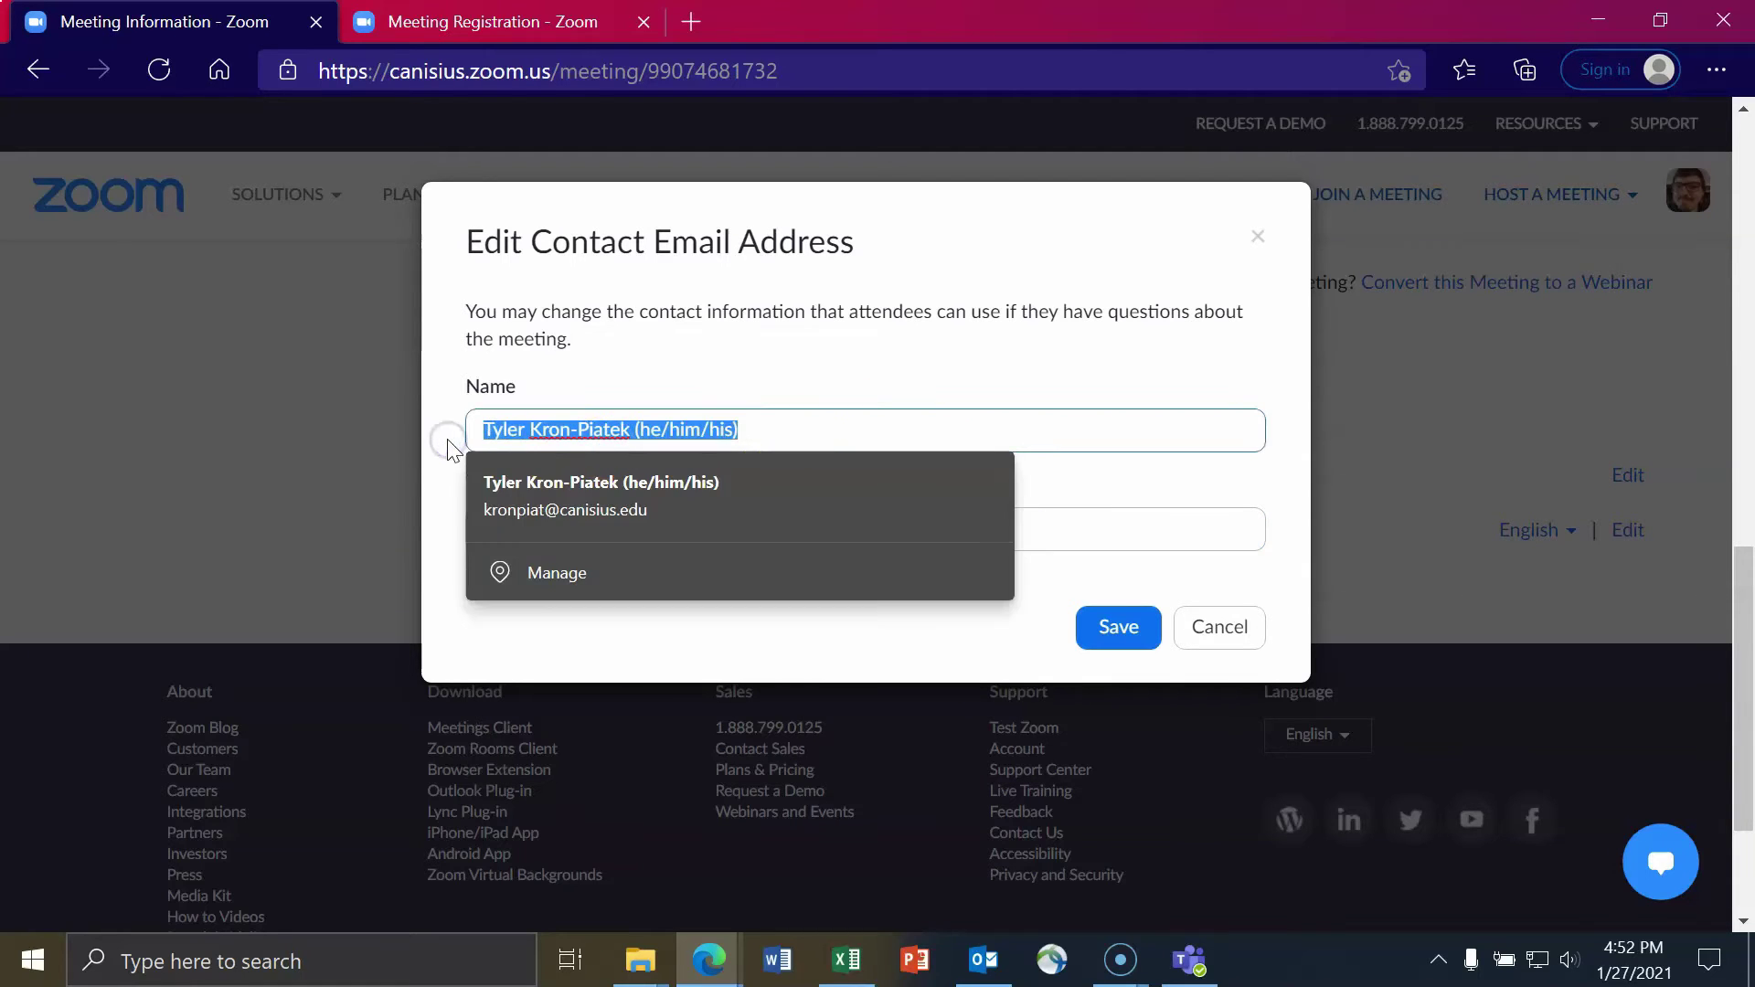
{"action": "type", "text": "ITS"}
{"action": "left_click_drag", "start_coordinate": [766, 533], "coordinate": [811, 439]}
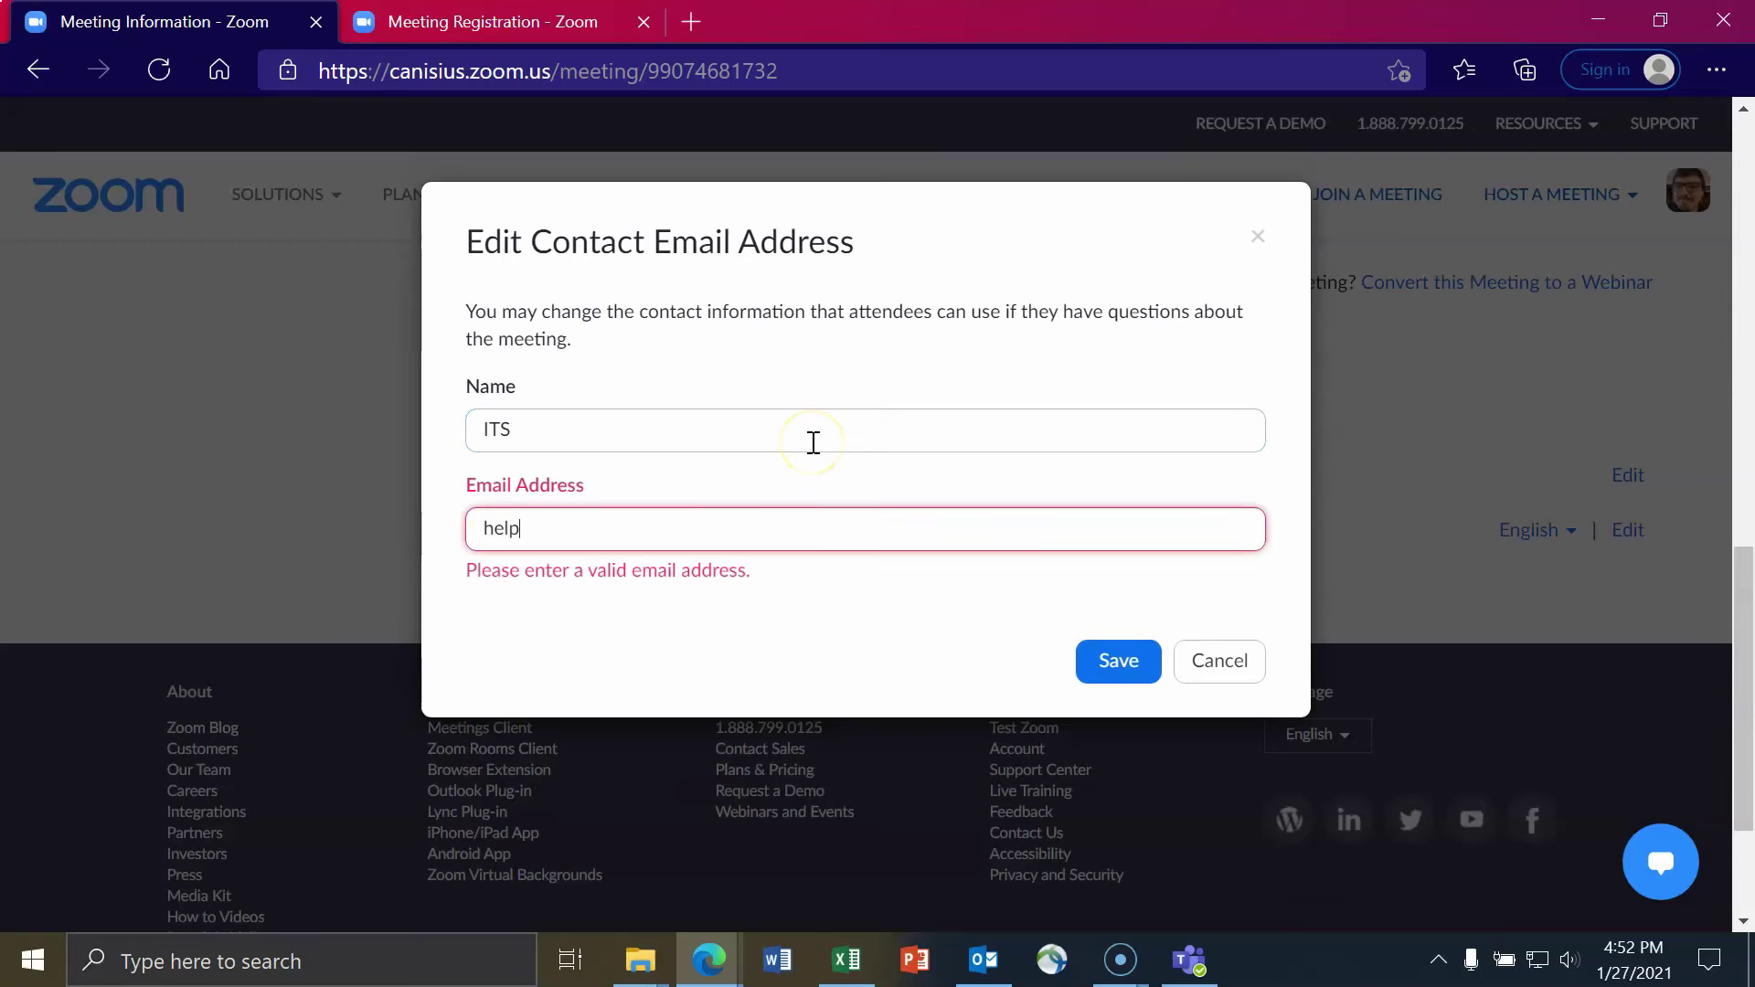
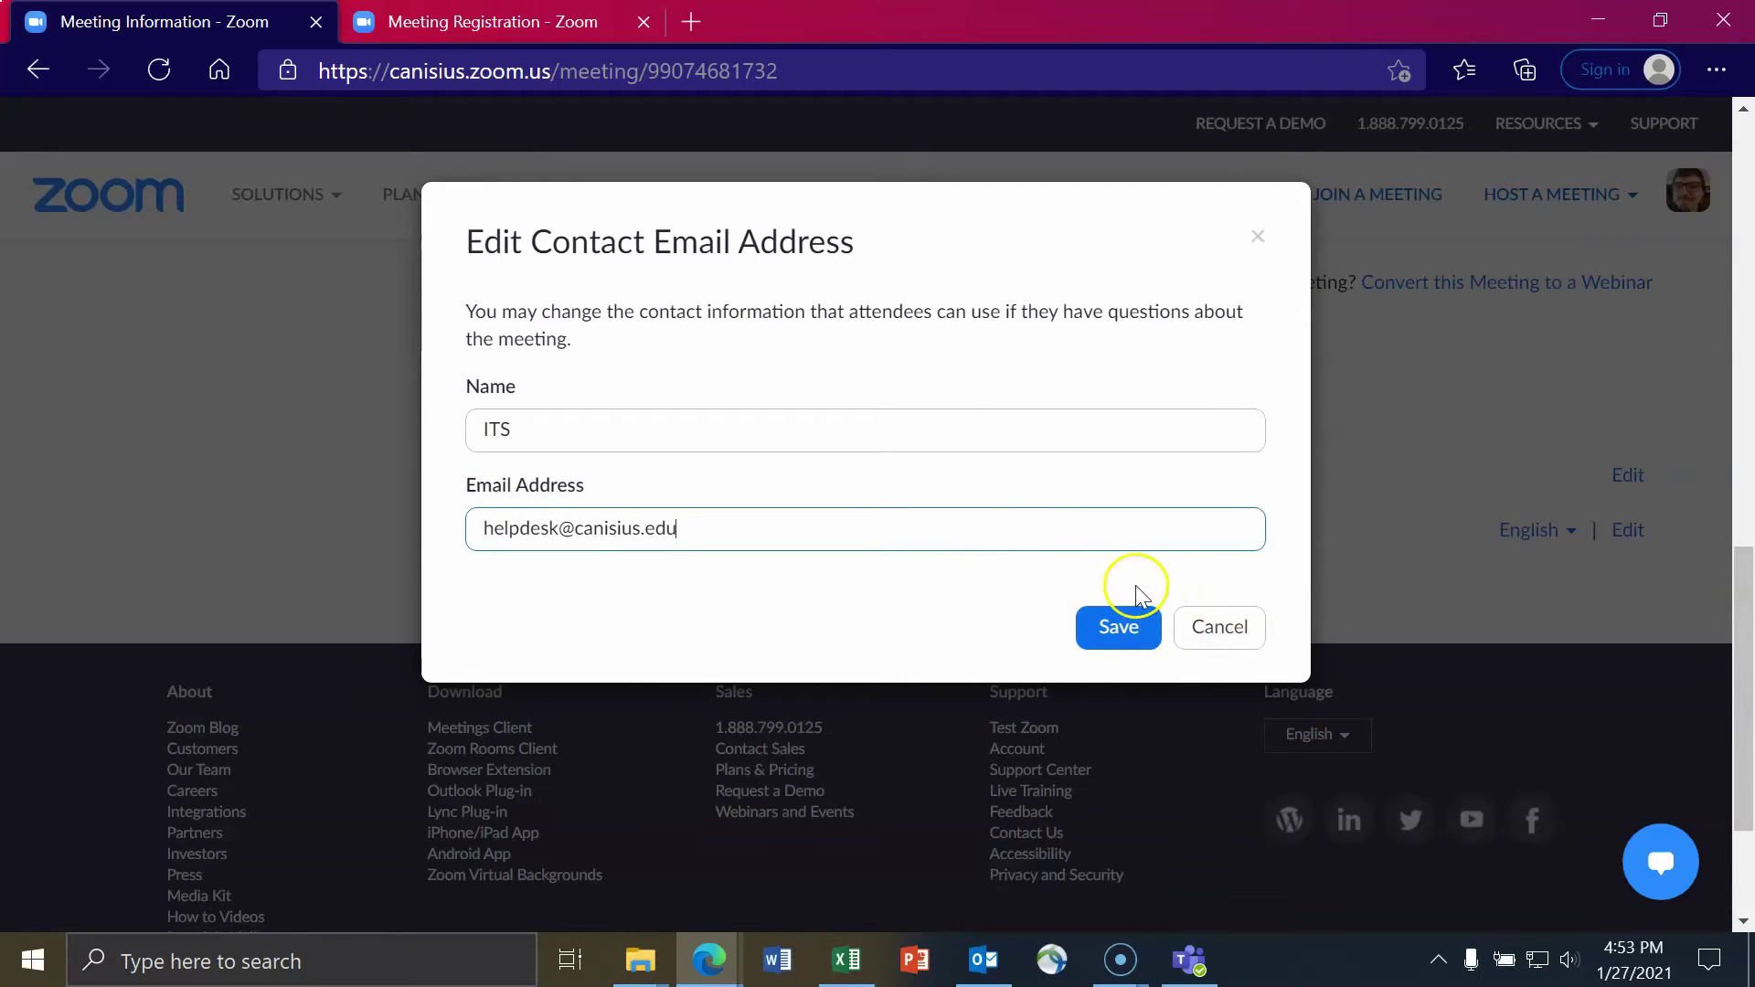
{"action": "left_click", "coordinate": [1113, 631]}
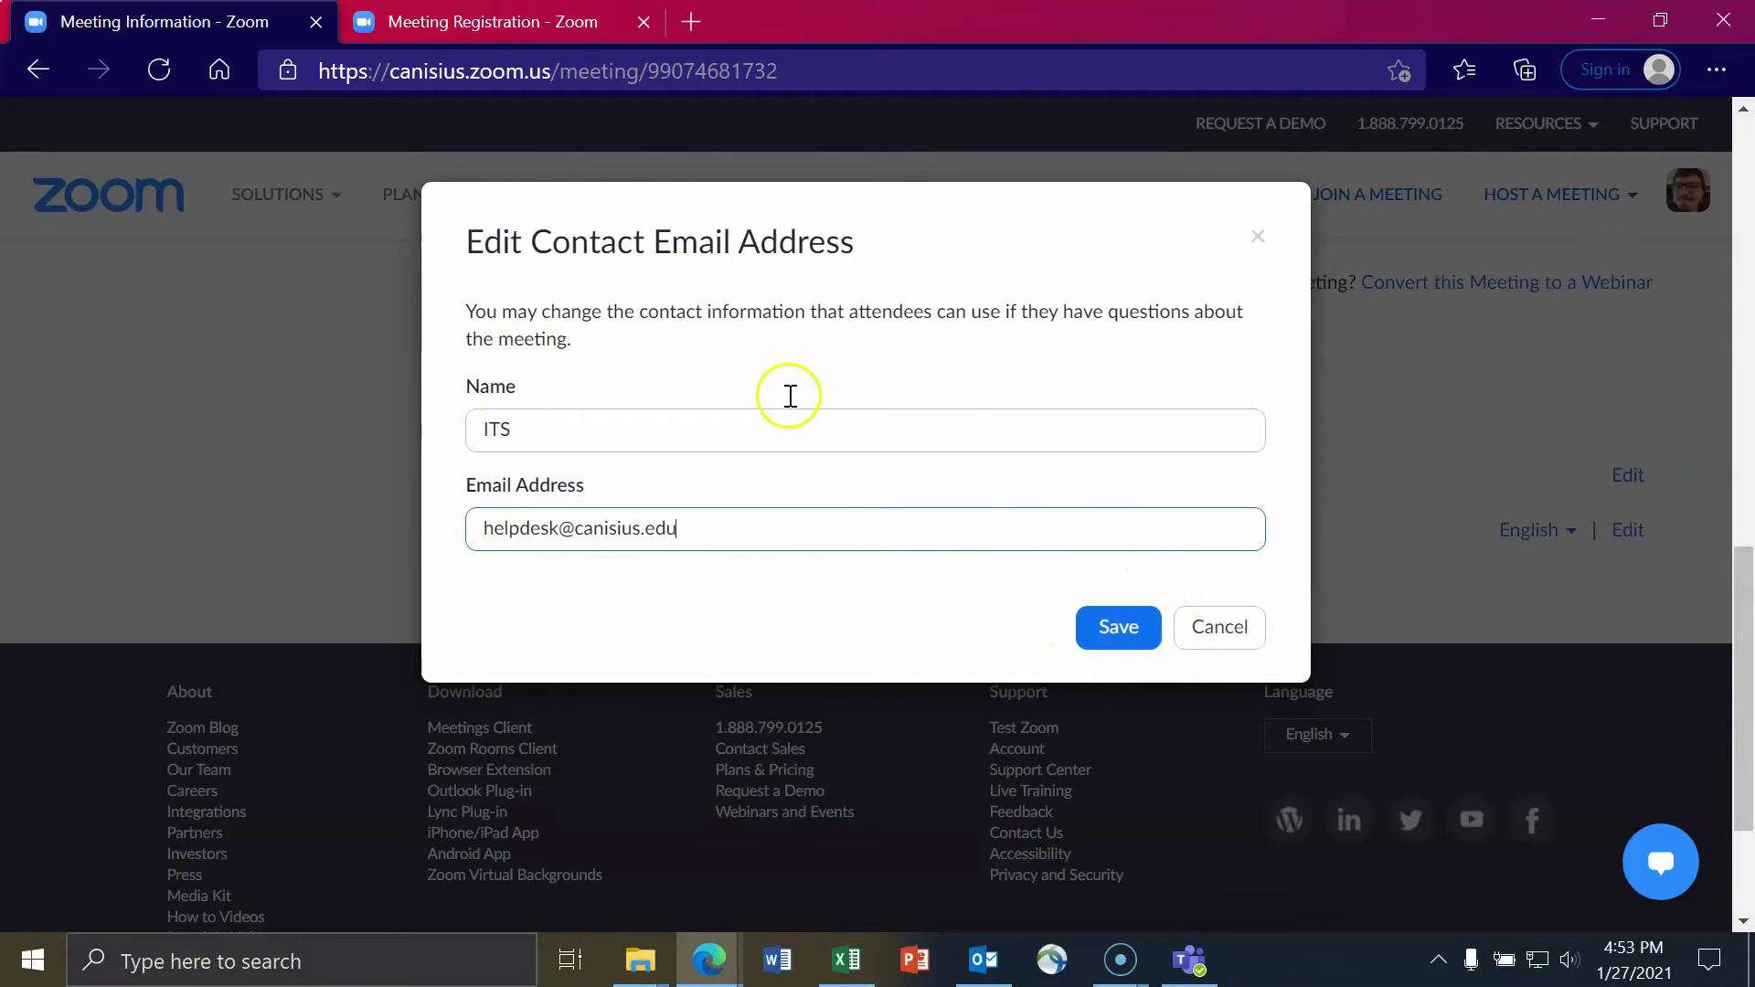
{"action": "left_click", "coordinate": [1220, 627]}
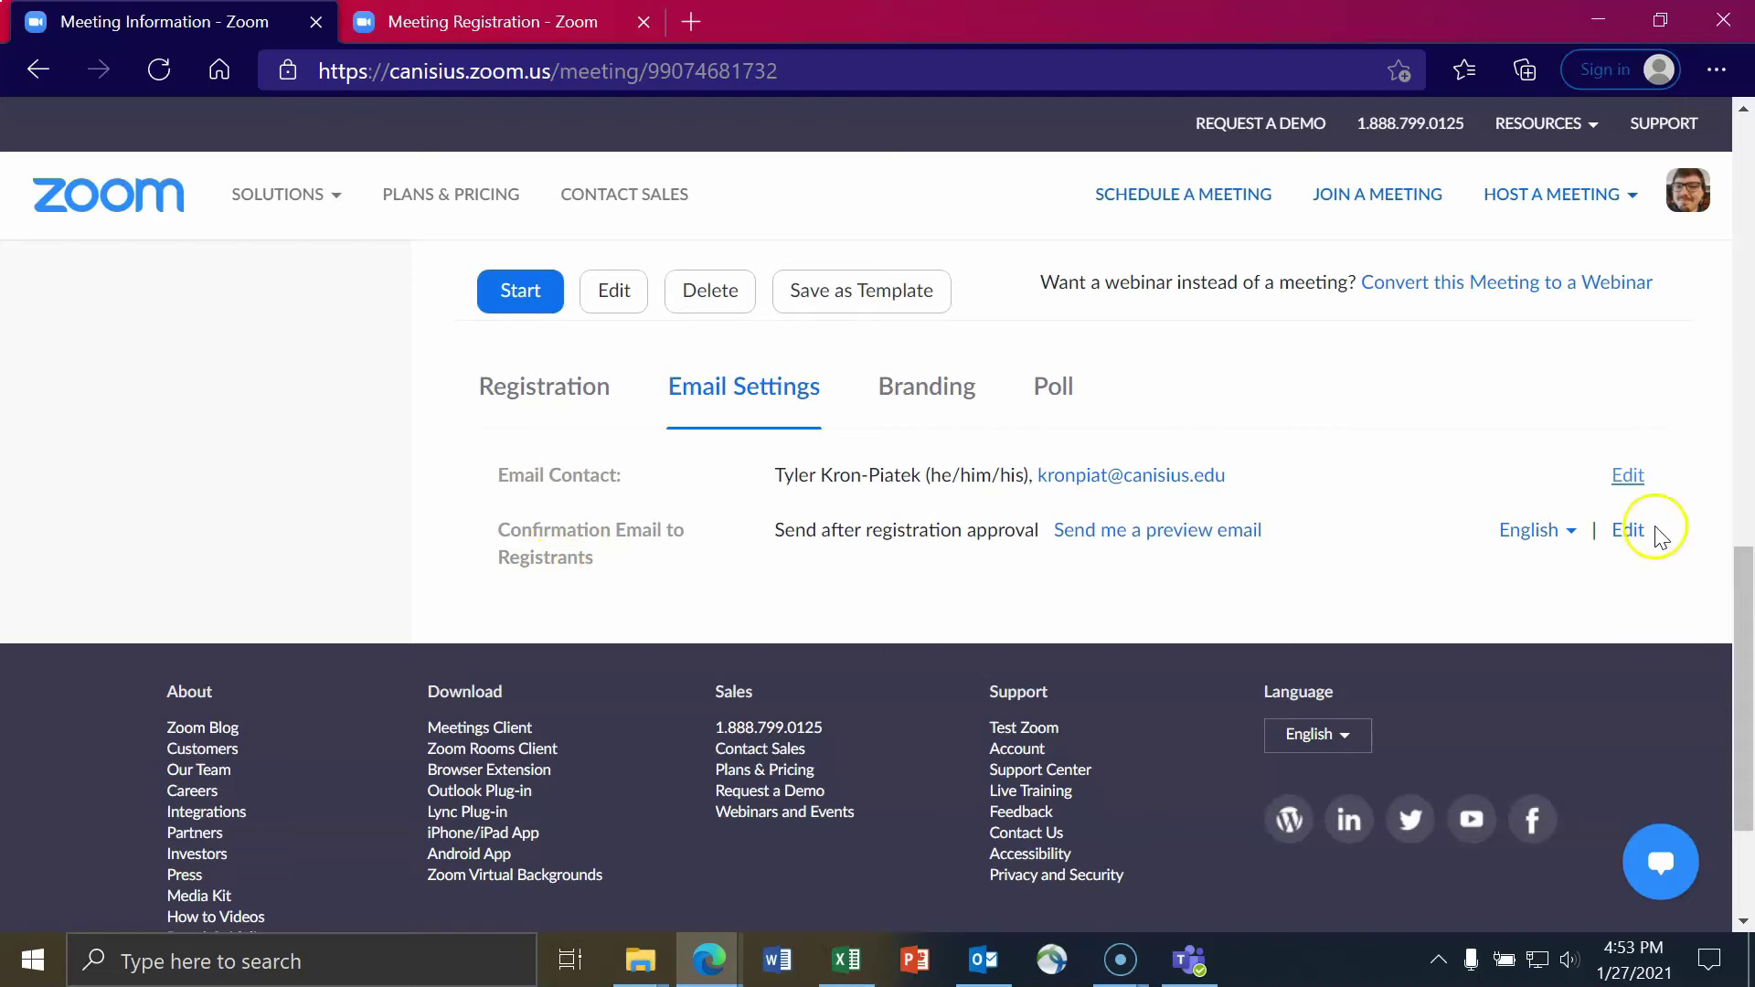
- Open the Confirmation Email to Registrants for editing and review its sections
{"action": "left_click", "coordinate": [1628, 539]}
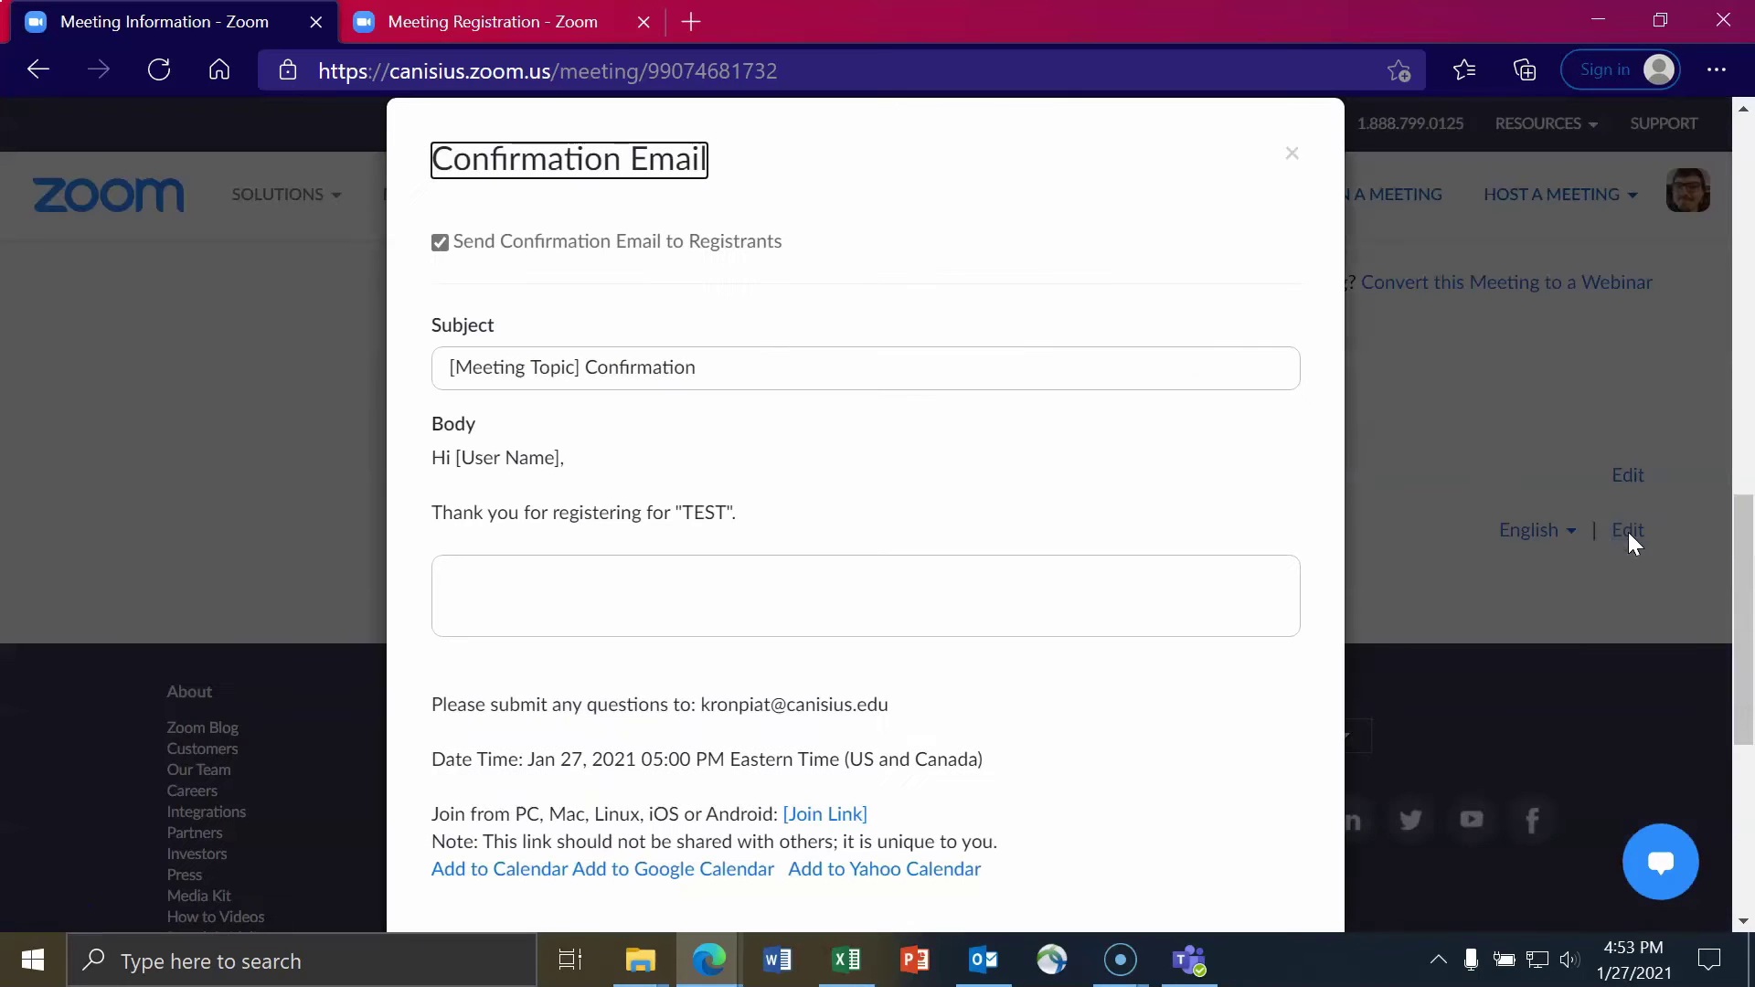
{"action": "scroll", "coordinate": [690, 403], "scroll_direction": "down", "scroll_amount": 2}
{"action": "scroll", "coordinate": [691, 403], "scroll_direction": "up", "scroll_amount": 2}
{"action": "scroll", "coordinate": [690, 392], "scroll_direction": "down", "scroll_amount": 2}
{"action": "scroll", "coordinate": [690, 392], "scroll_direction": "up", "scroll_amount": 2}
{"action": "scroll", "coordinate": [695, 402], "scroll_direction": "down", "scroll_amount": 2}
{"action": "scroll", "coordinate": [521, 459], "scroll_direction": "down", "scroll_amount": 2}
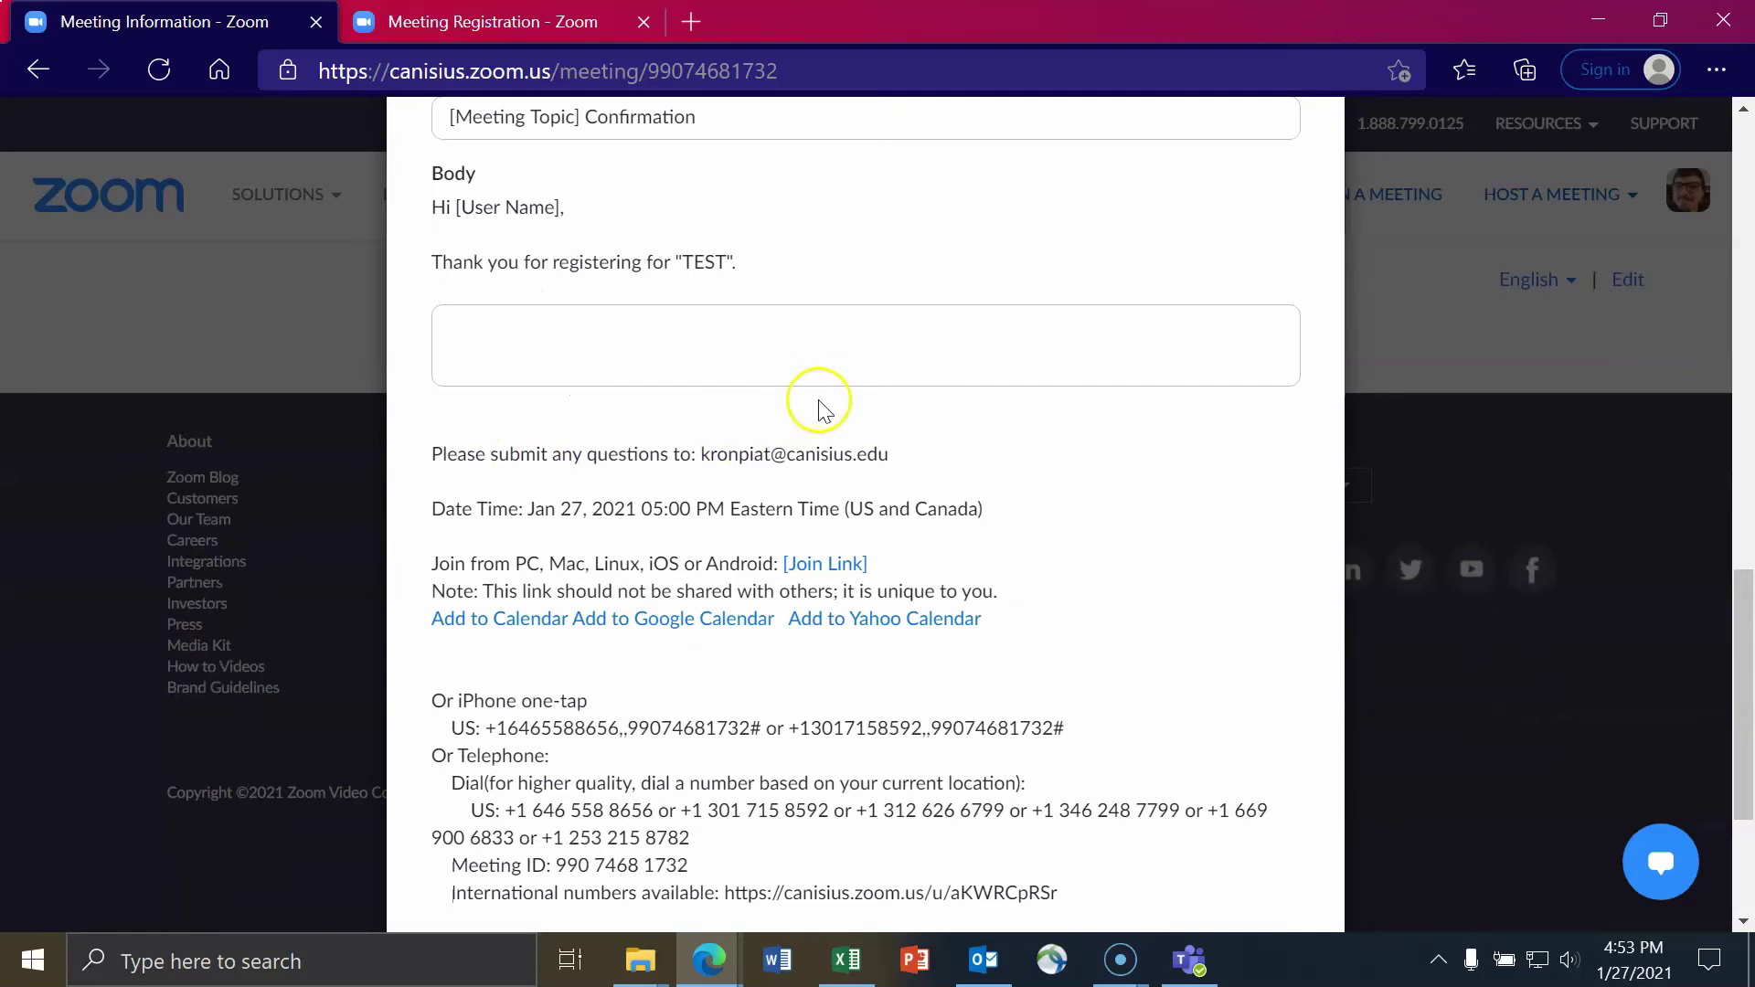
{"action": "scroll", "coordinate": [820, 415], "scroll_direction": "down", "scroll_amount": 1}
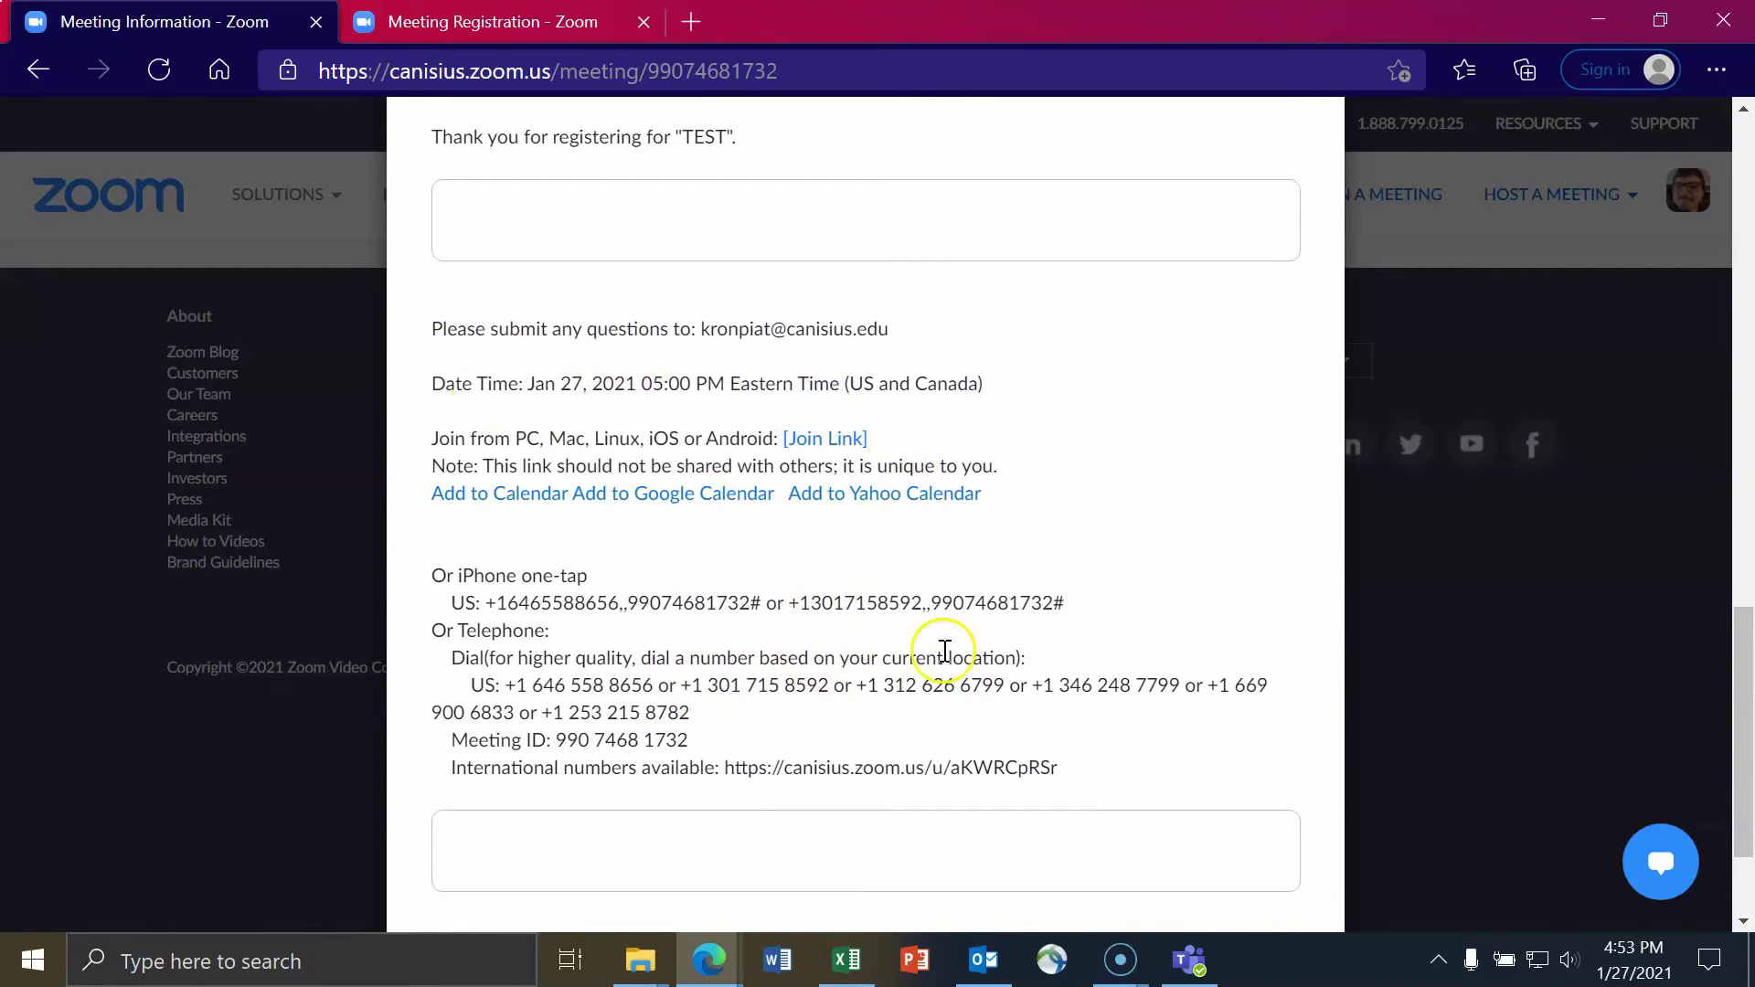
{"action": "scroll", "coordinate": [961, 669], "scroll_direction": "up", "scroll_amount": 1}
{"action": "scroll", "coordinate": [843, 717], "scroll_direction": "down", "scroll_amount": 2}
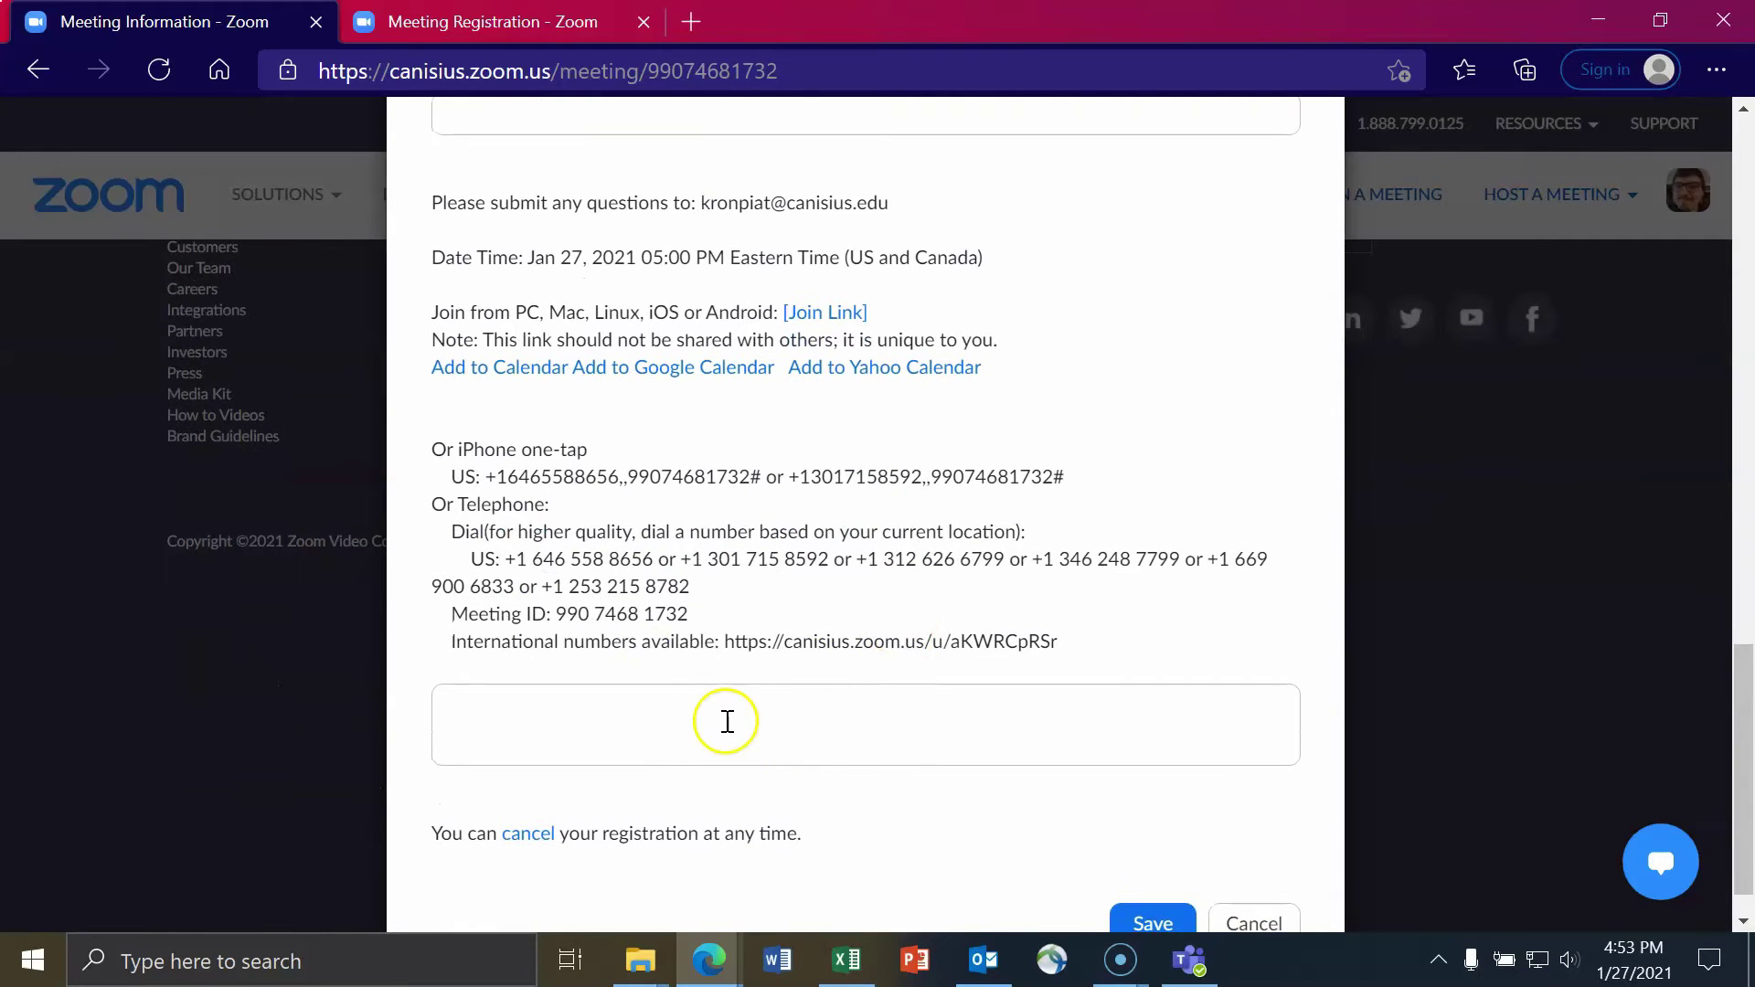
{"action": "scroll", "coordinate": [727, 721], "scroll_direction": "up", "scroll_amount": 3}
- Add 'We are glad to have you' and 'We look forward to meeting you.' and save
{"action": "left_click", "coordinate": [772, 466]}
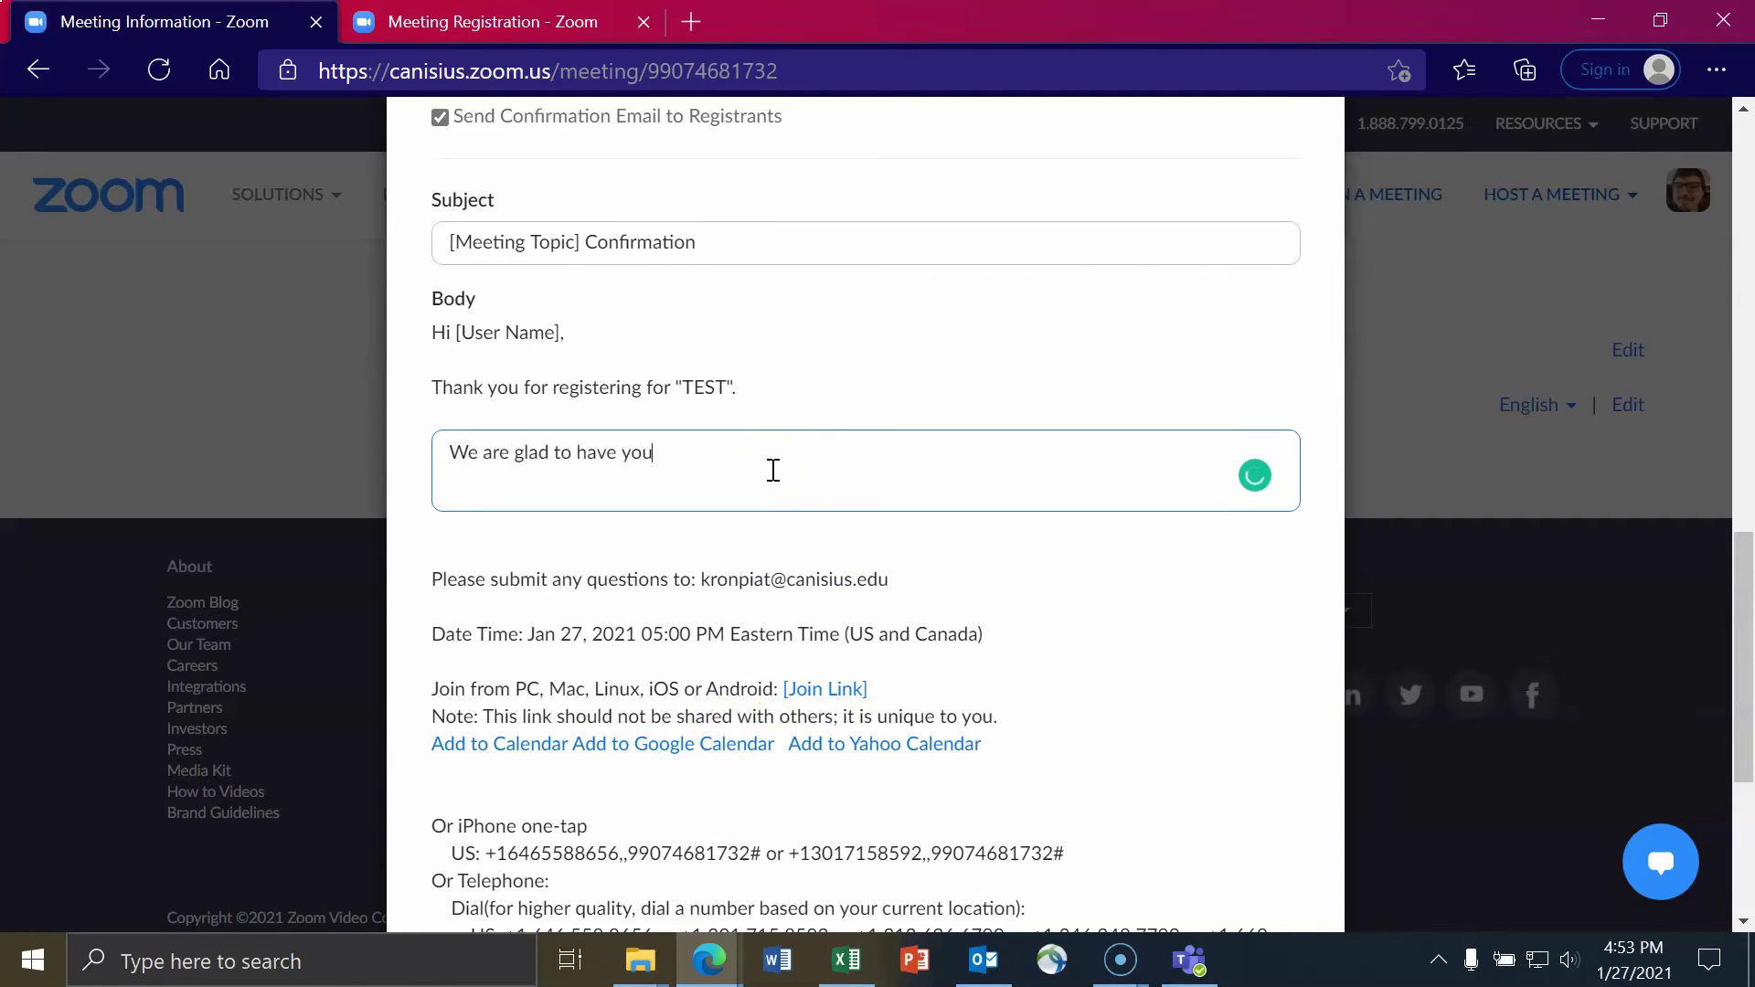
{"action": "scroll", "coordinate": [773, 470], "scroll_direction": "down", "scroll_amount": 5}
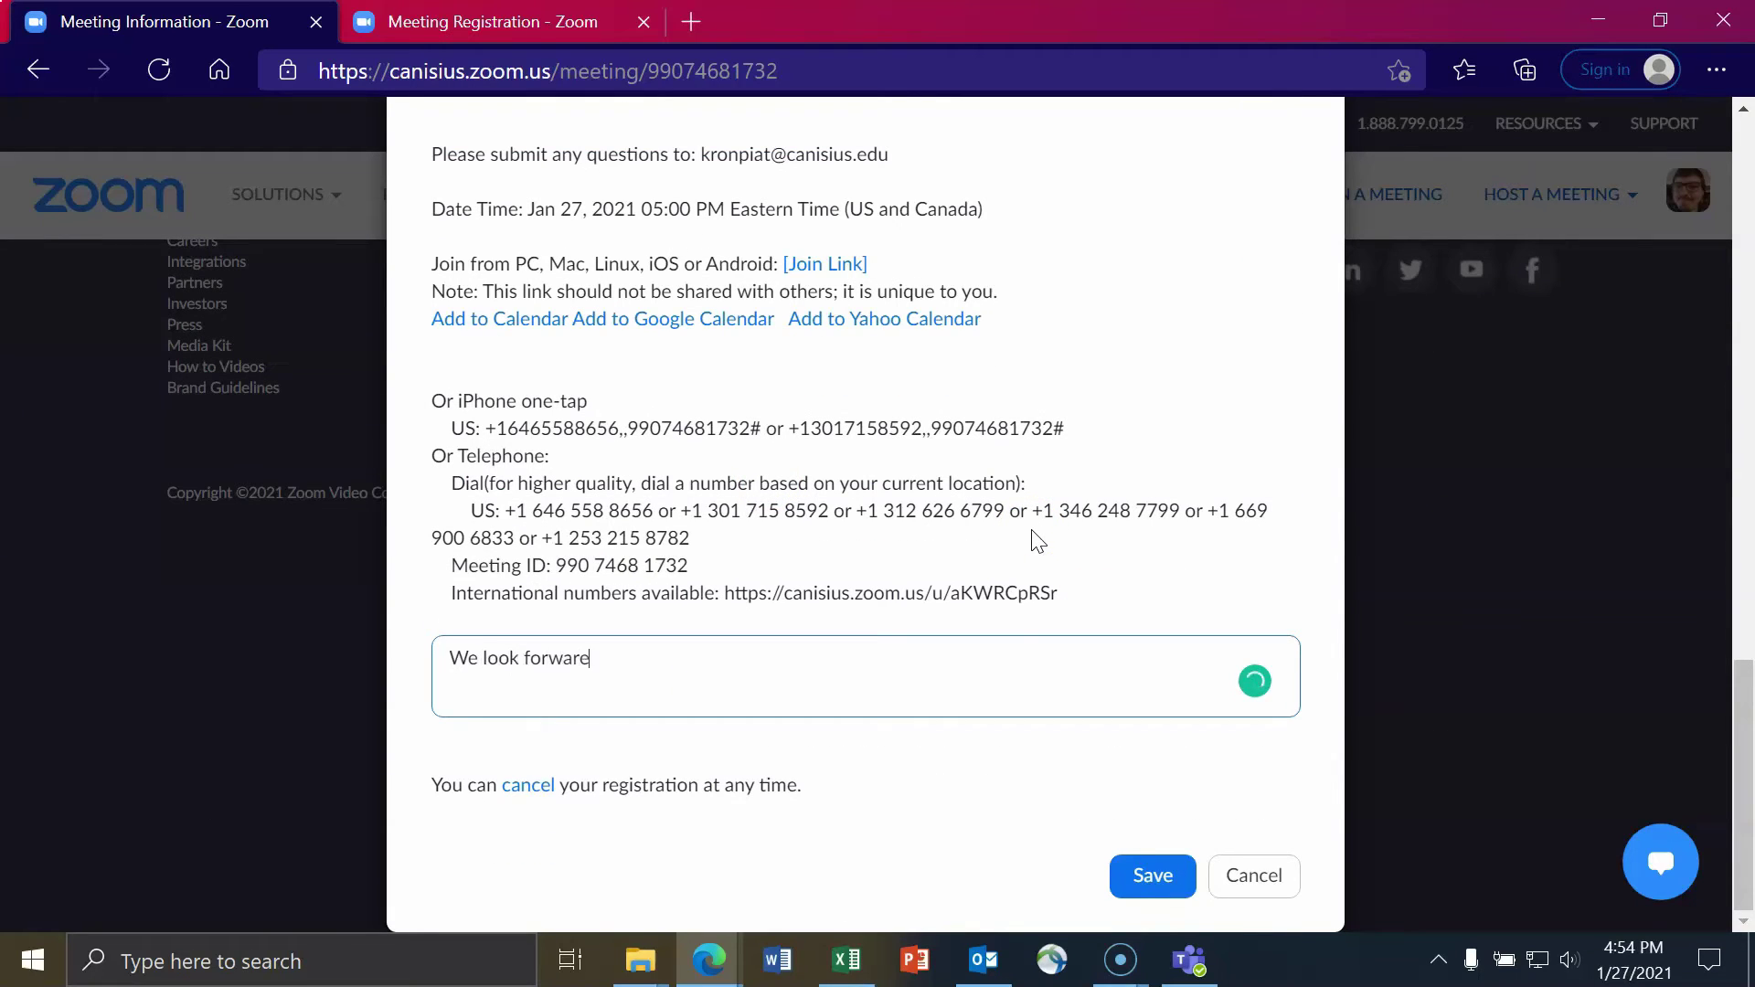
{"action": "left_click", "coordinate": [1154, 881]}
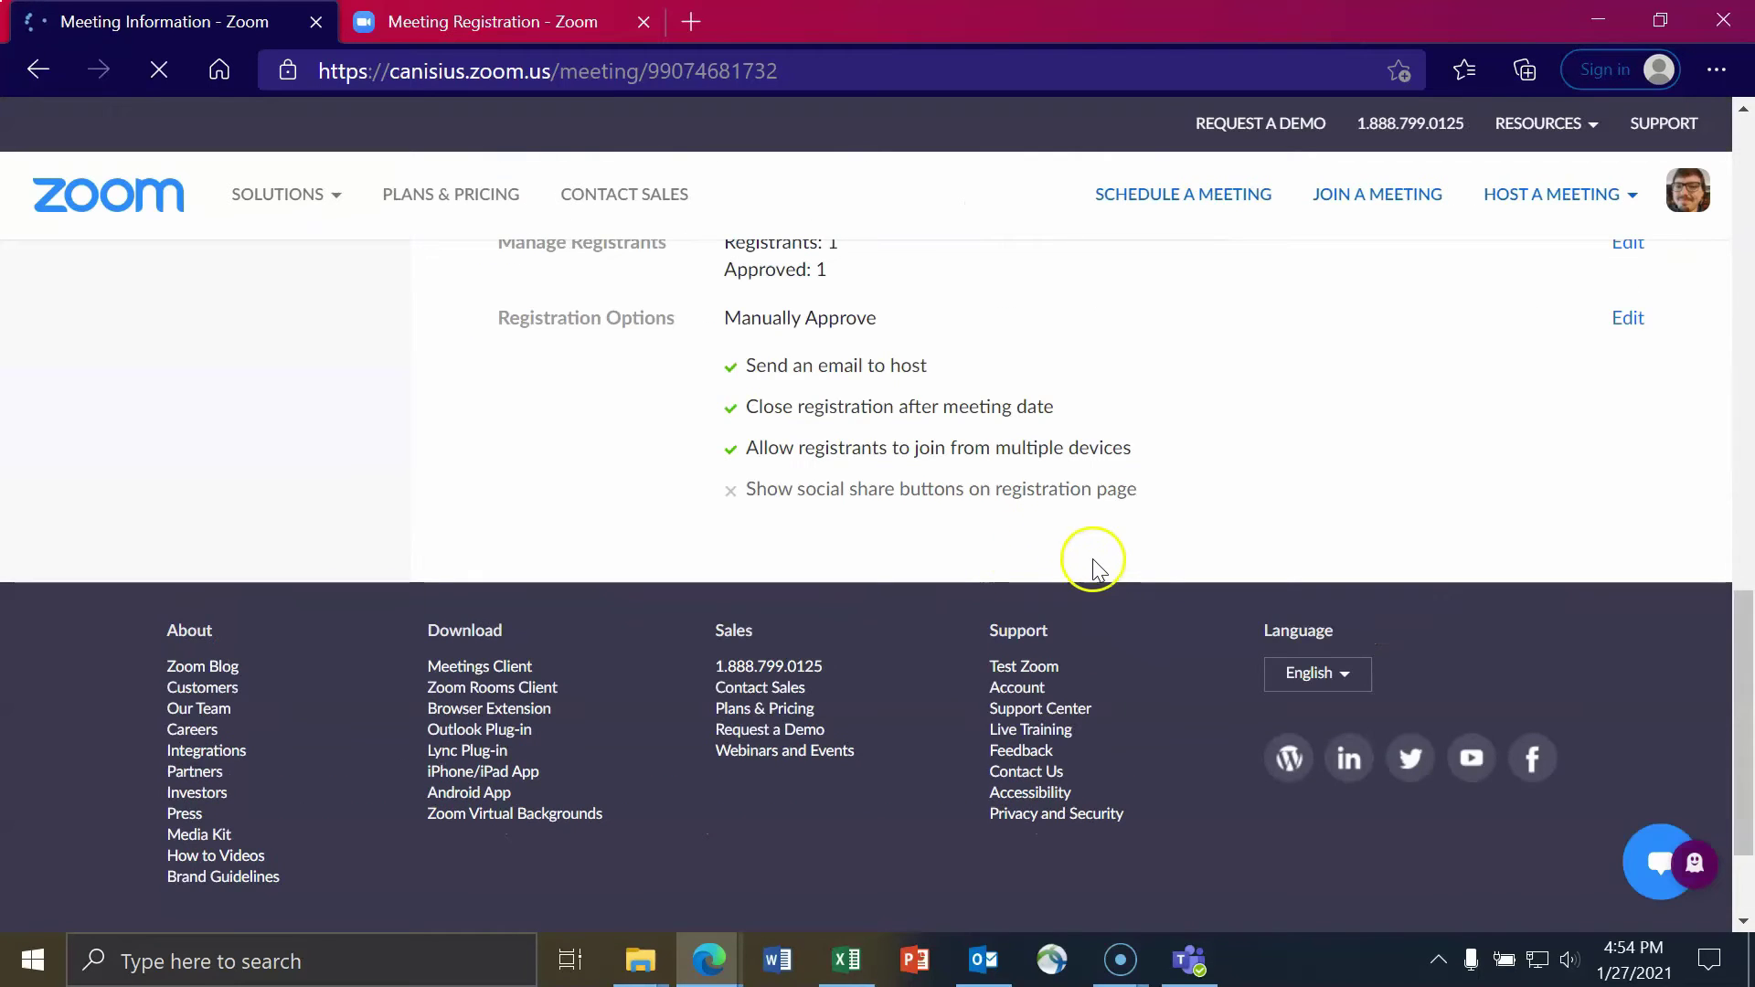
- Return to Email Settings and send yourself a preview of the confirmation email
{"action": "scroll", "coordinate": [1115, 567], "scroll_direction": "up", "scroll_amount": 3}
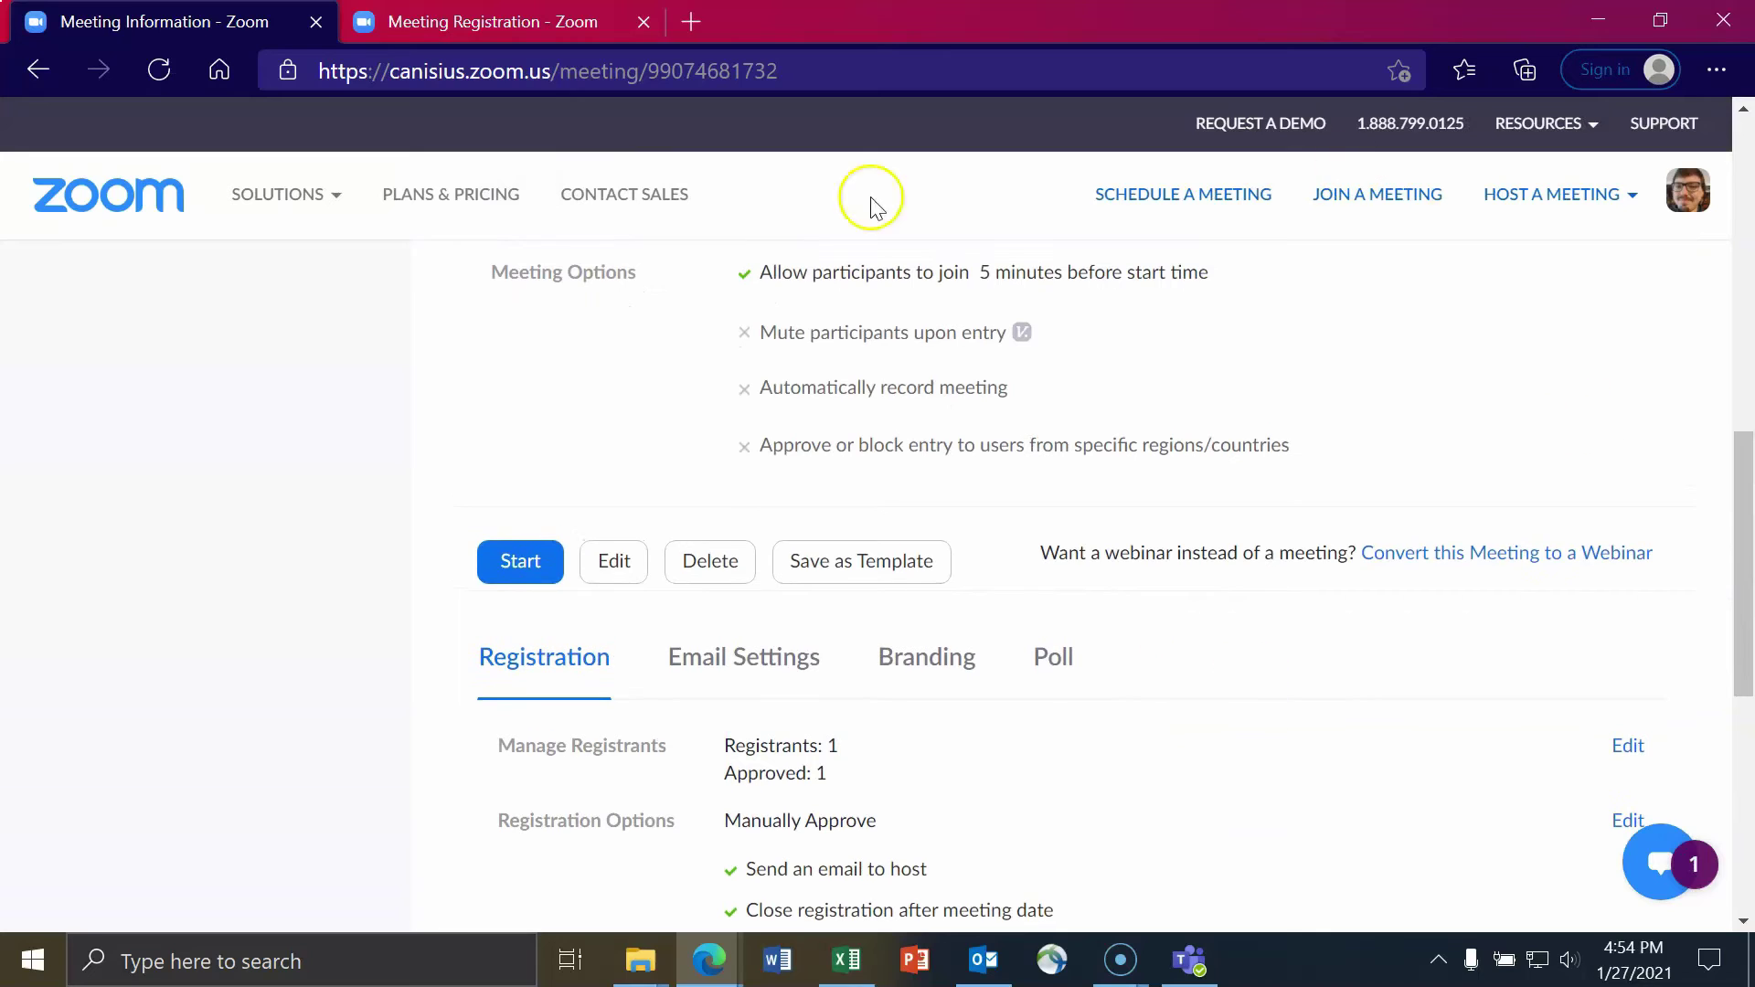
{"action": "left_click", "coordinate": [715, 667]}
{"action": "scroll", "coordinate": [1031, 729], "scroll_direction": "down", "scroll_amount": 1}
{"action": "scroll", "coordinate": [1031, 728], "scroll_direction": "down", "scroll_amount": 1}
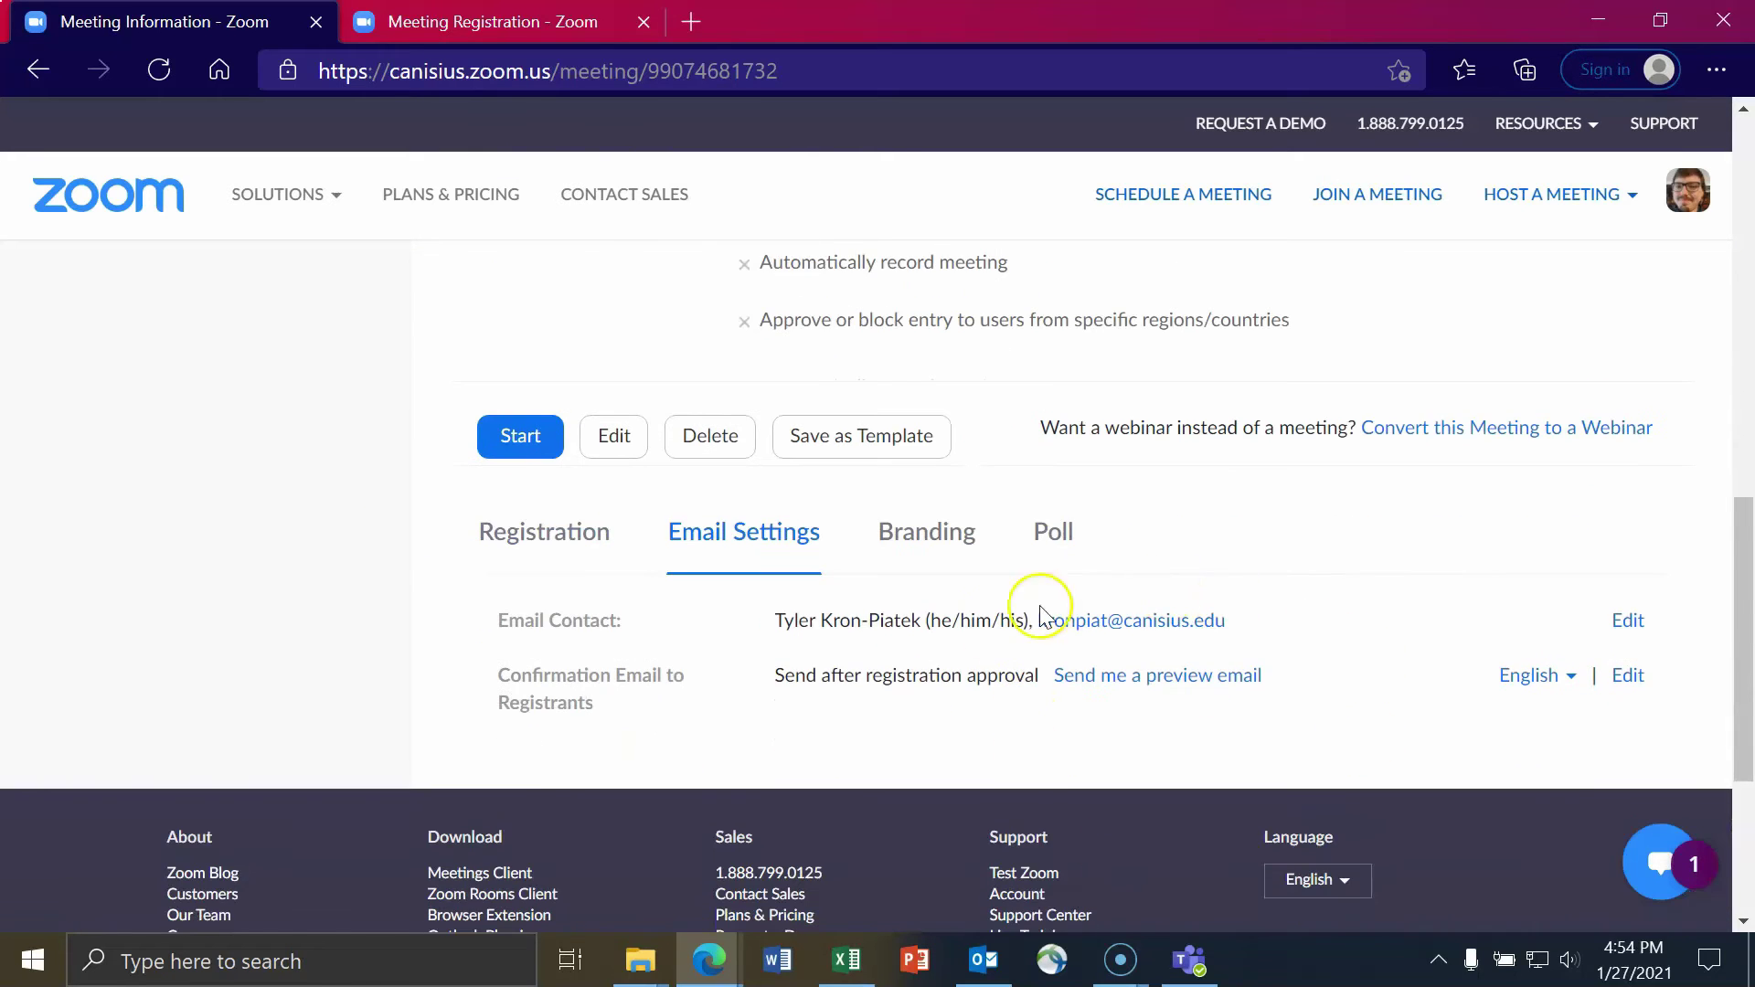
{"action": "left_click", "coordinate": [1160, 677]}
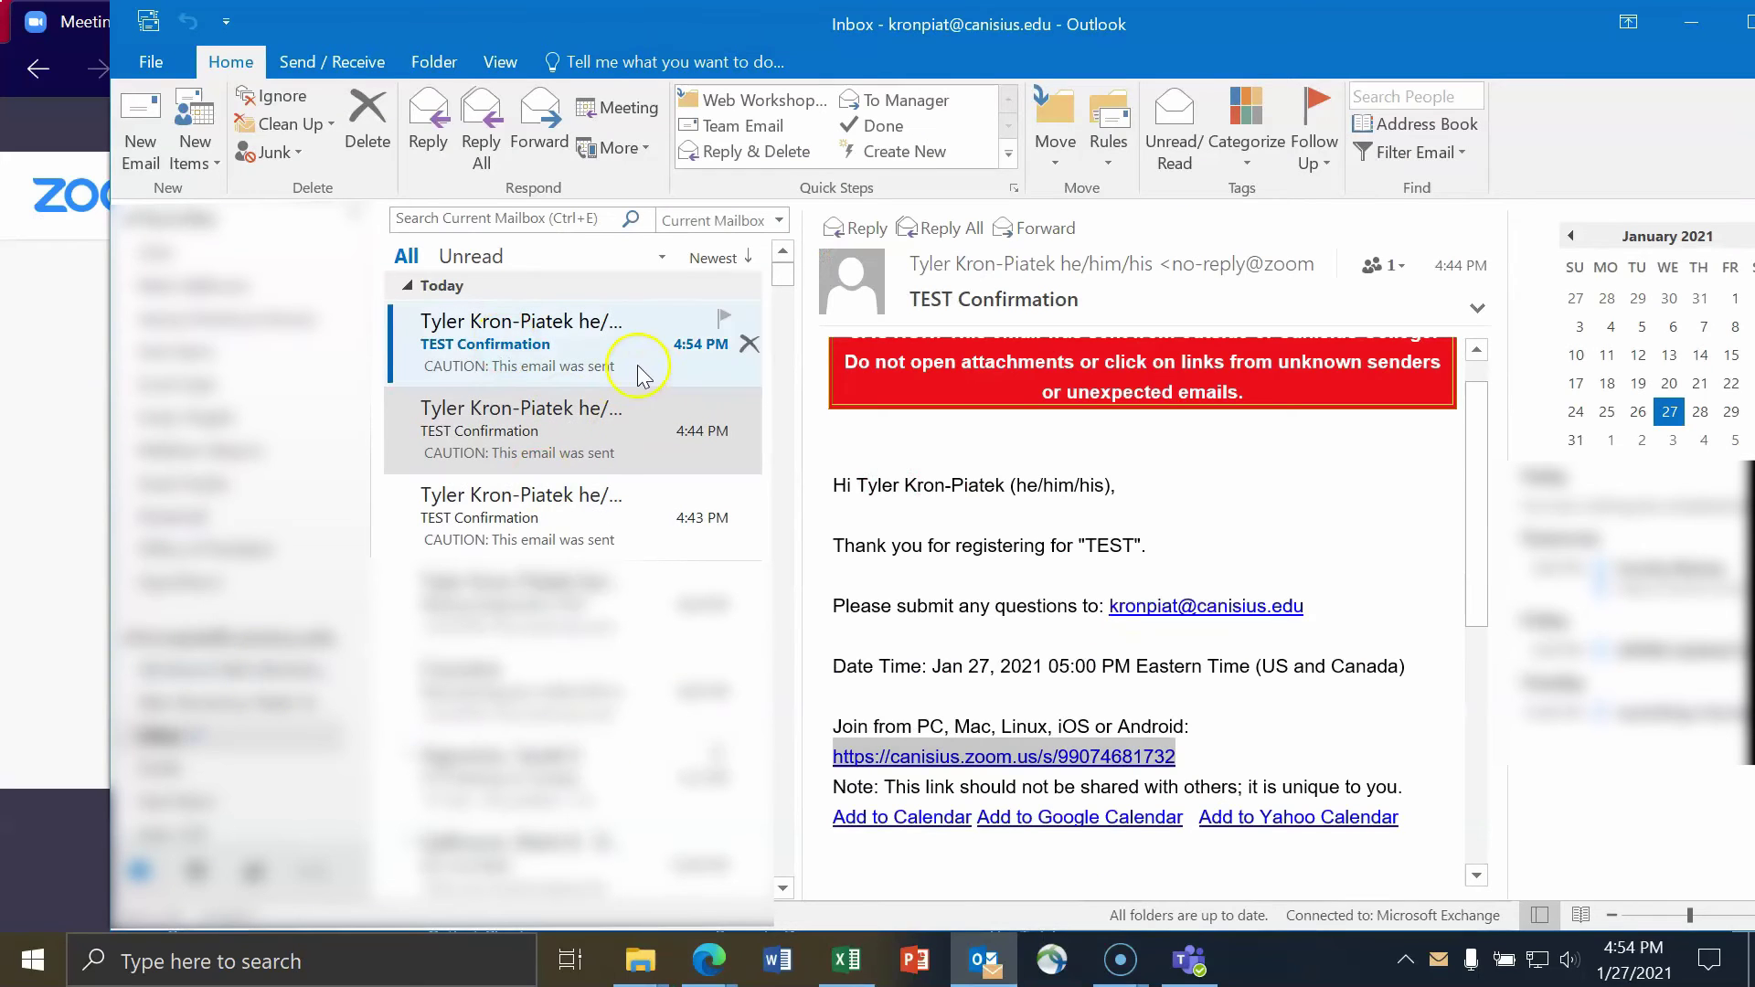
- In the newest TEST Confirmation email, check the welcome line and 'We look forward to meeting you.'
{"action": "left_click", "coordinate": [626, 380]}
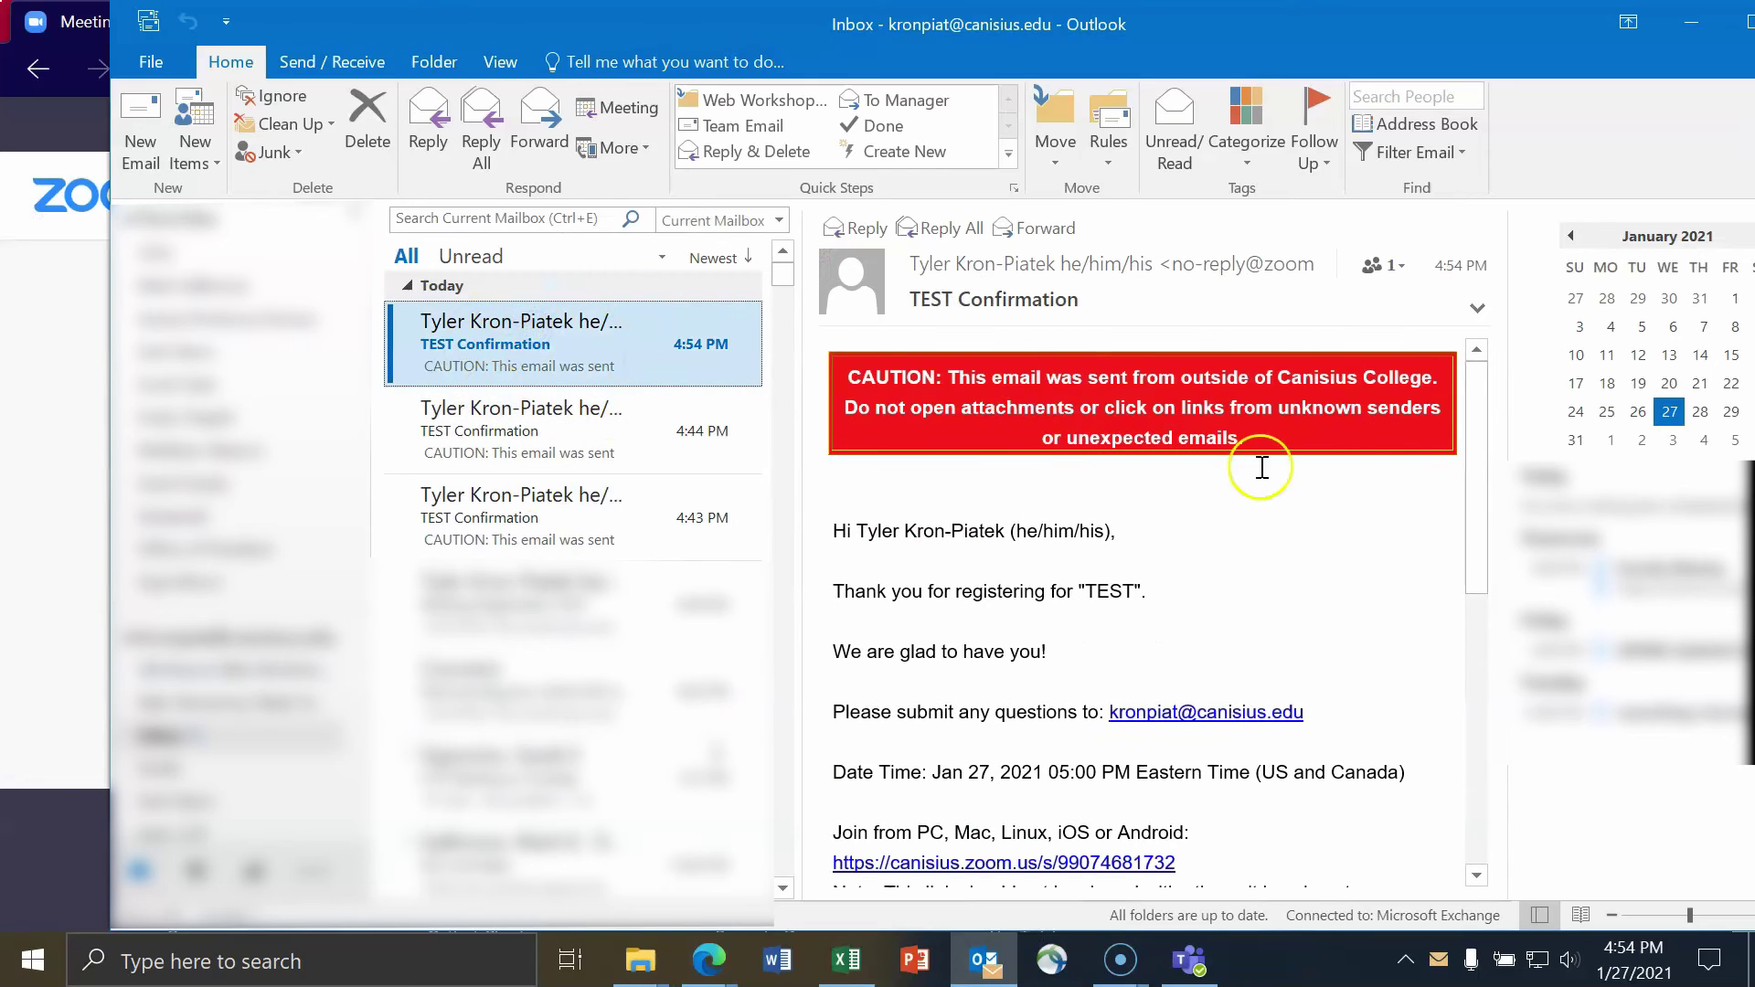
{"action": "scroll", "coordinate": [1209, 500], "scroll_direction": "down", "scroll_amount": 3}
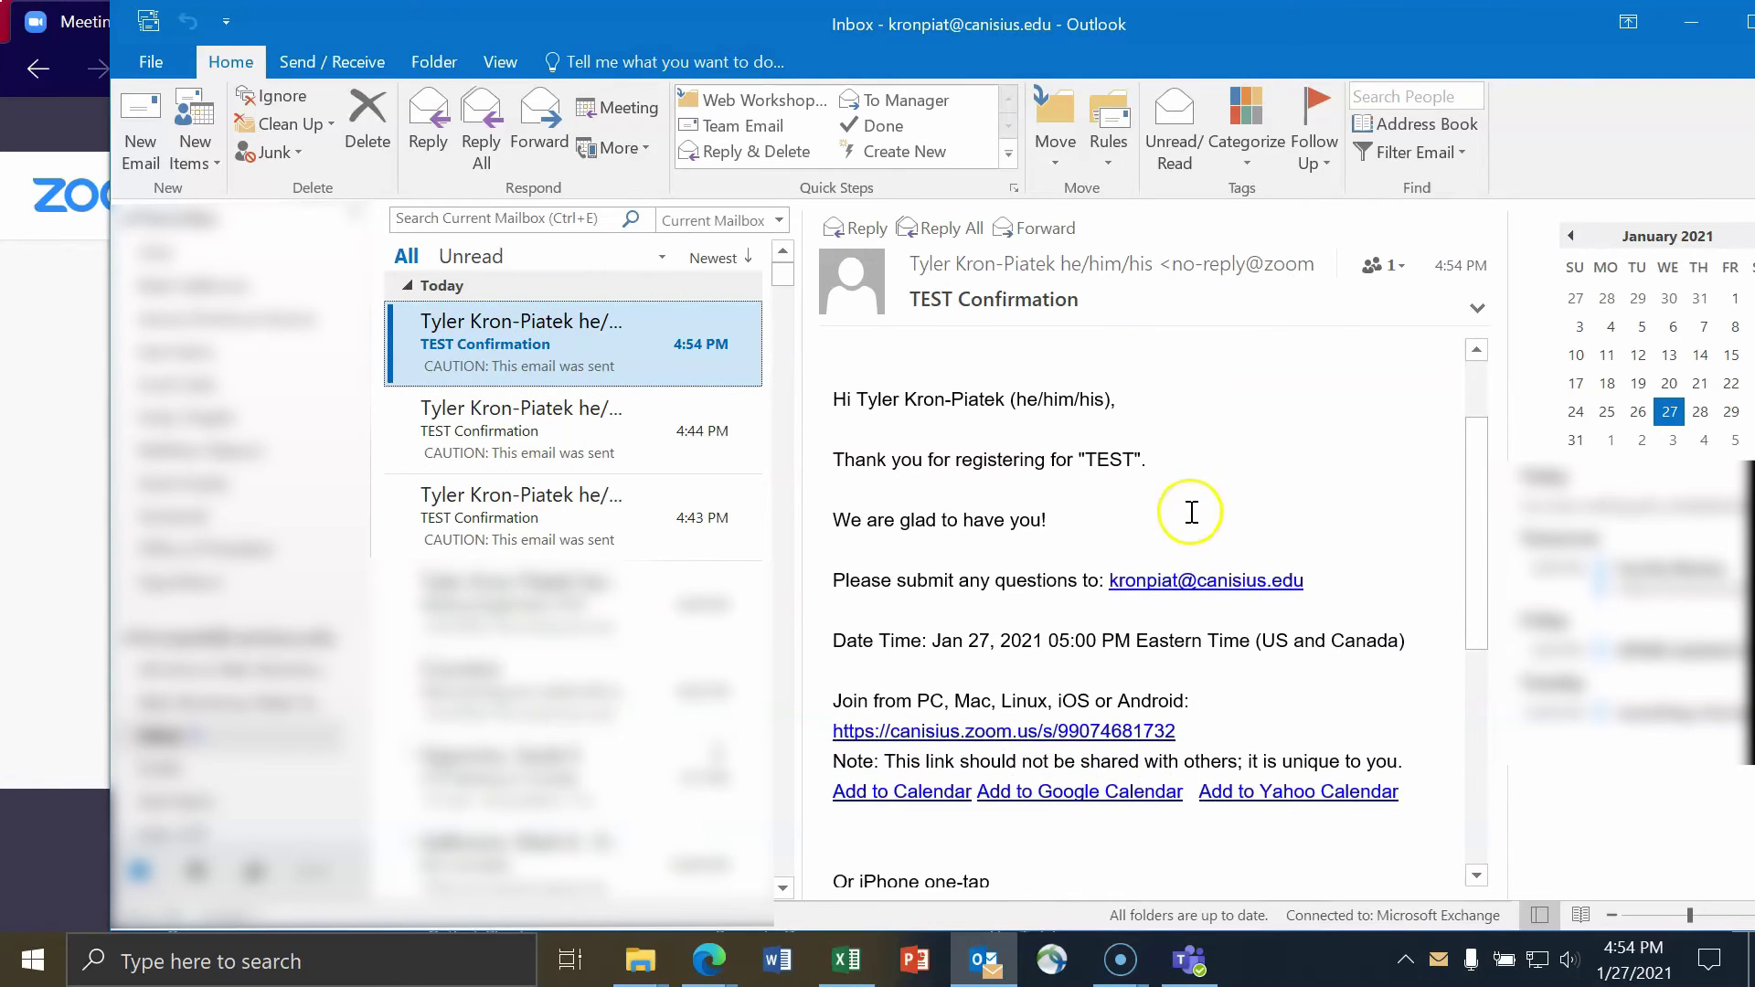
{"action": "left_click_drag", "start_coordinate": [1062, 519], "coordinate": [792, 521]}
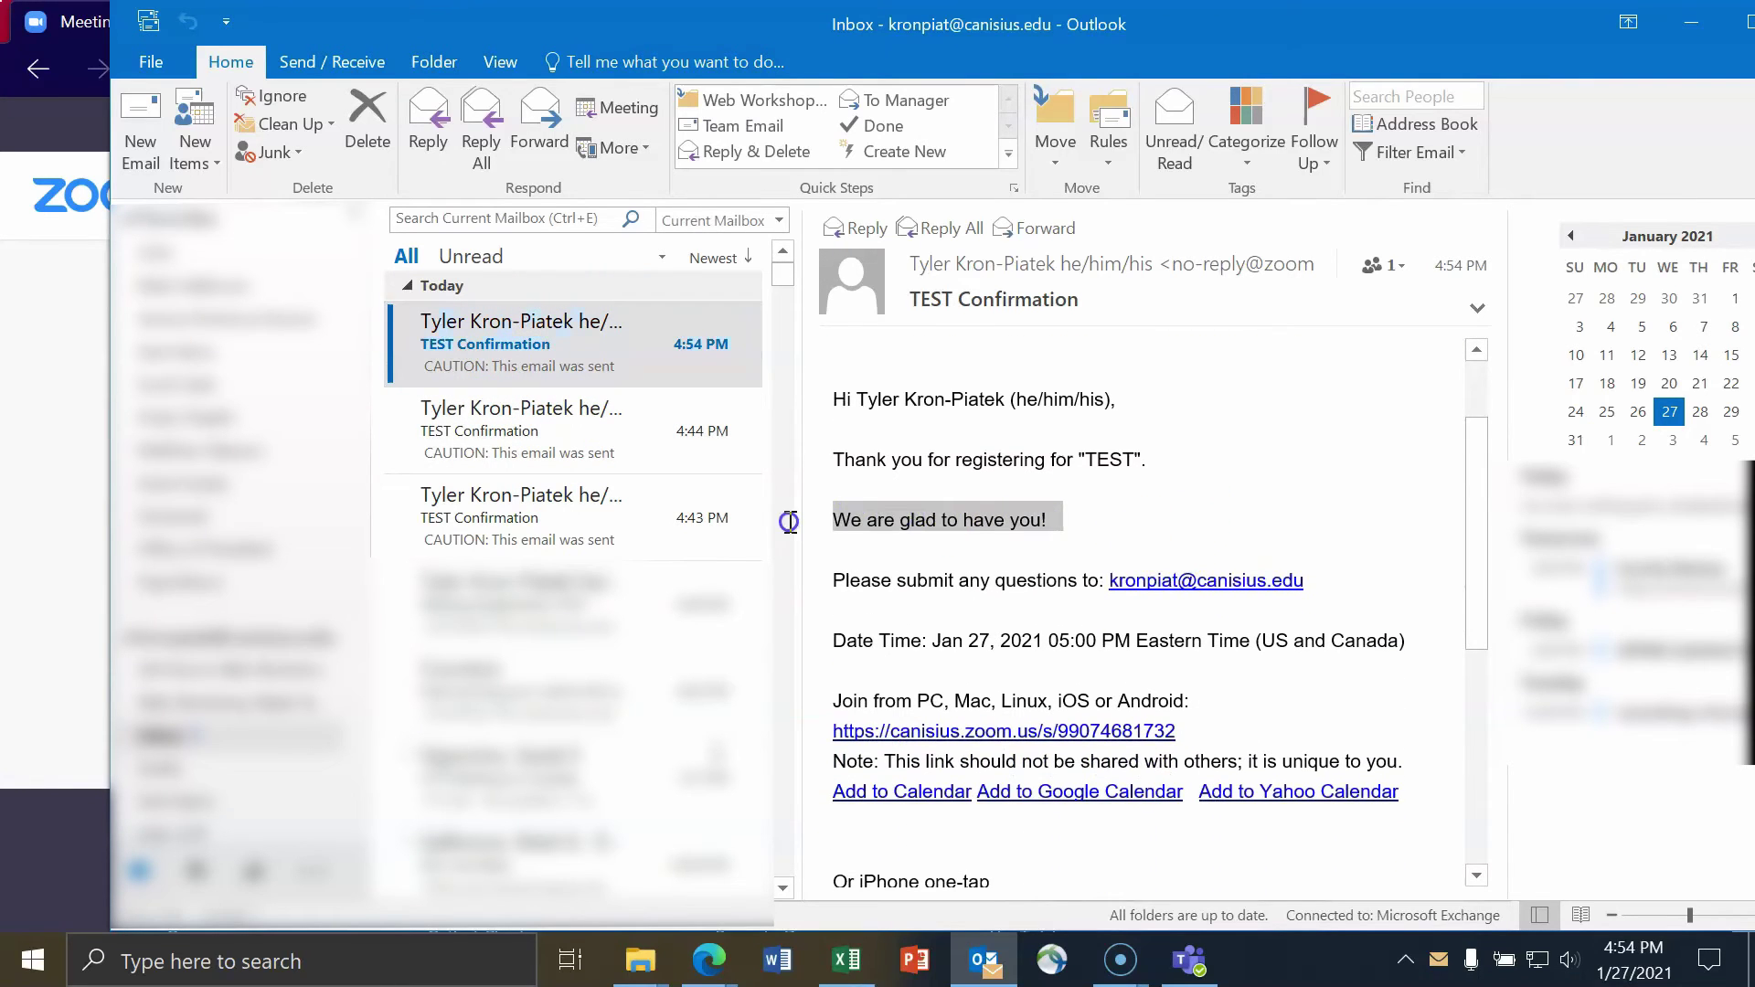
{"action": "left_click", "coordinate": [977, 521]}
{"action": "scroll", "coordinate": [983, 516], "scroll_direction": "down", "scroll_amount": 2}
{"action": "scroll", "coordinate": [983, 518], "scroll_direction": "down", "scroll_amount": 10}
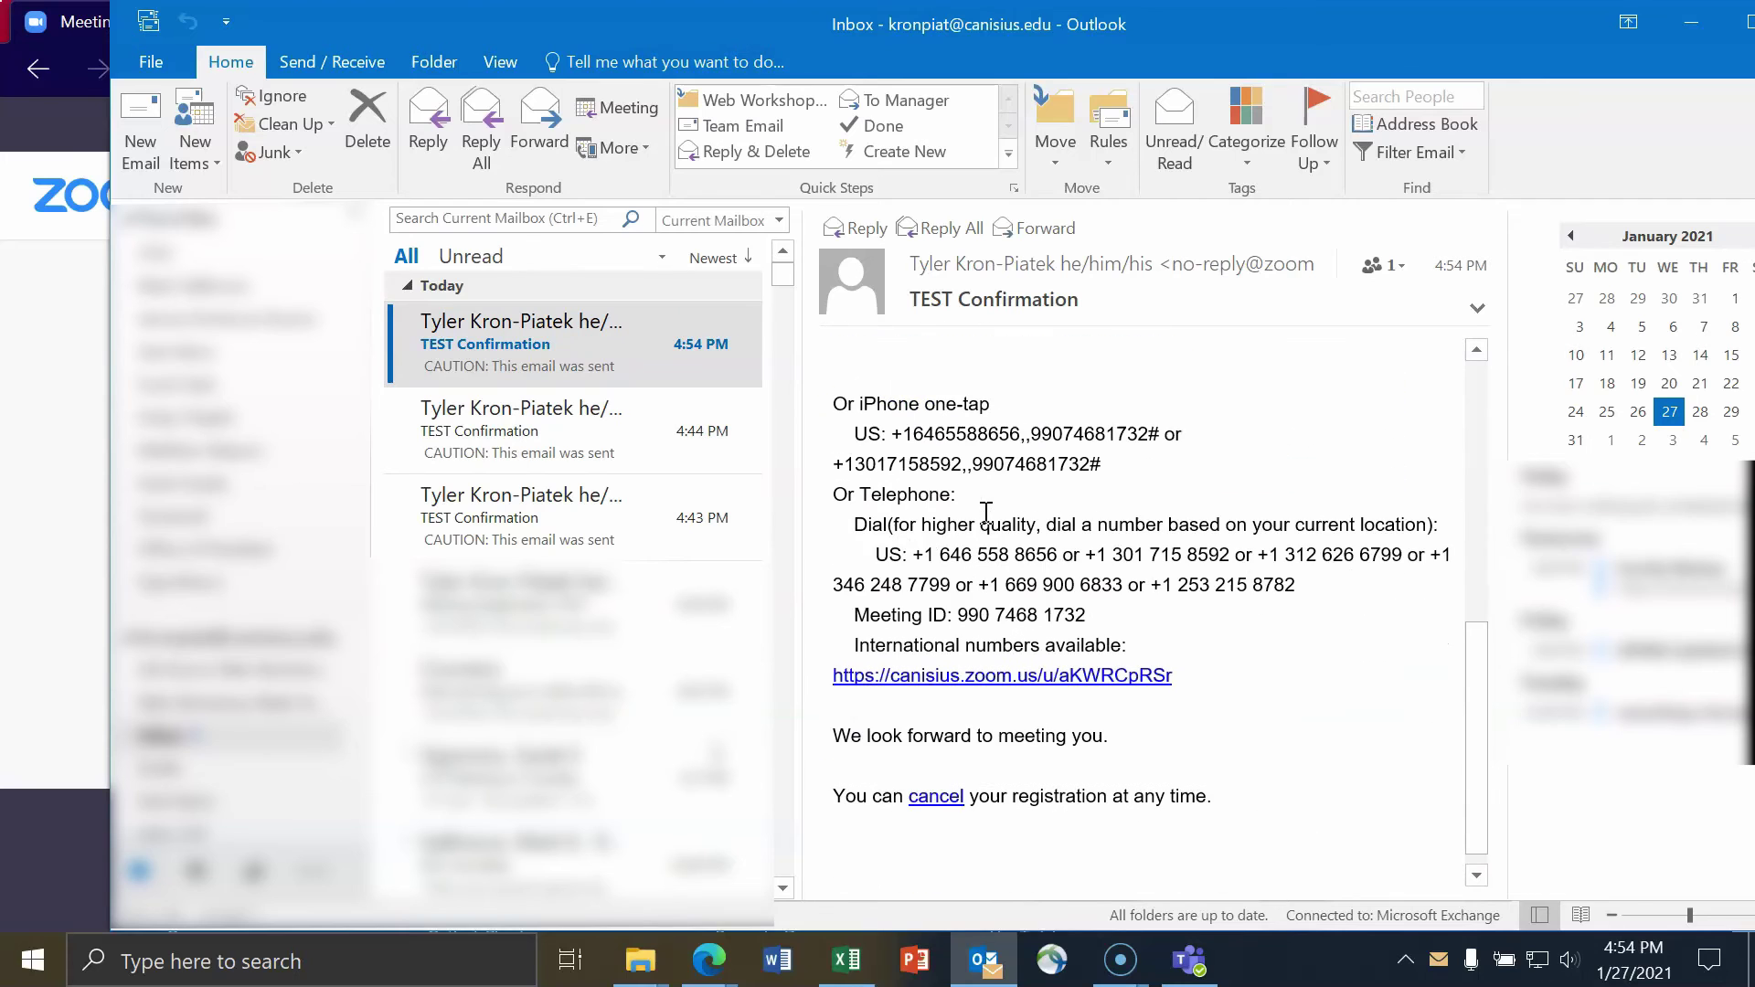
{"action": "left_click_drag", "start_coordinate": [1137, 714], "coordinate": [795, 711]}
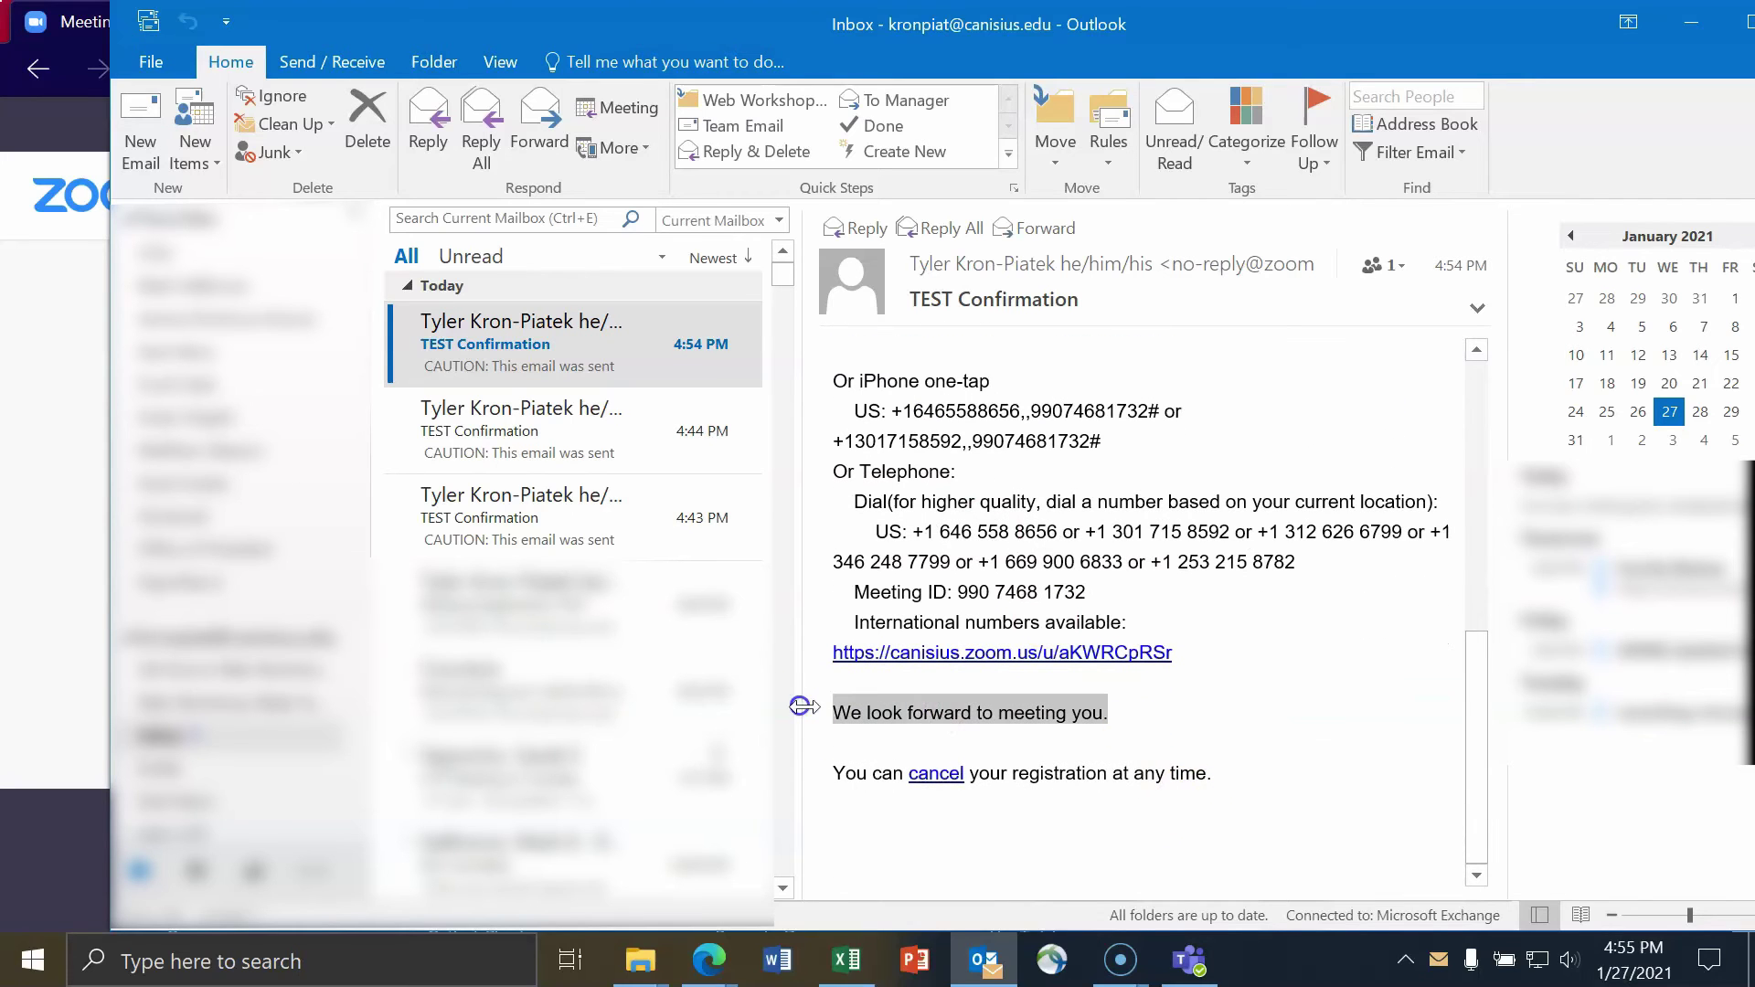
- Compare against the earlier 4:44 PM confirmation email, then minimize Outlook
{"action": "left_click", "coordinate": [516, 443]}
{"action": "scroll", "coordinate": [1131, 511], "scroll_direction": "down", "scroll_amount": 4}
{"action": "scroll", "coordinate": [1233, 550], "scroll_direction": "up", "scroll_amount": 1}
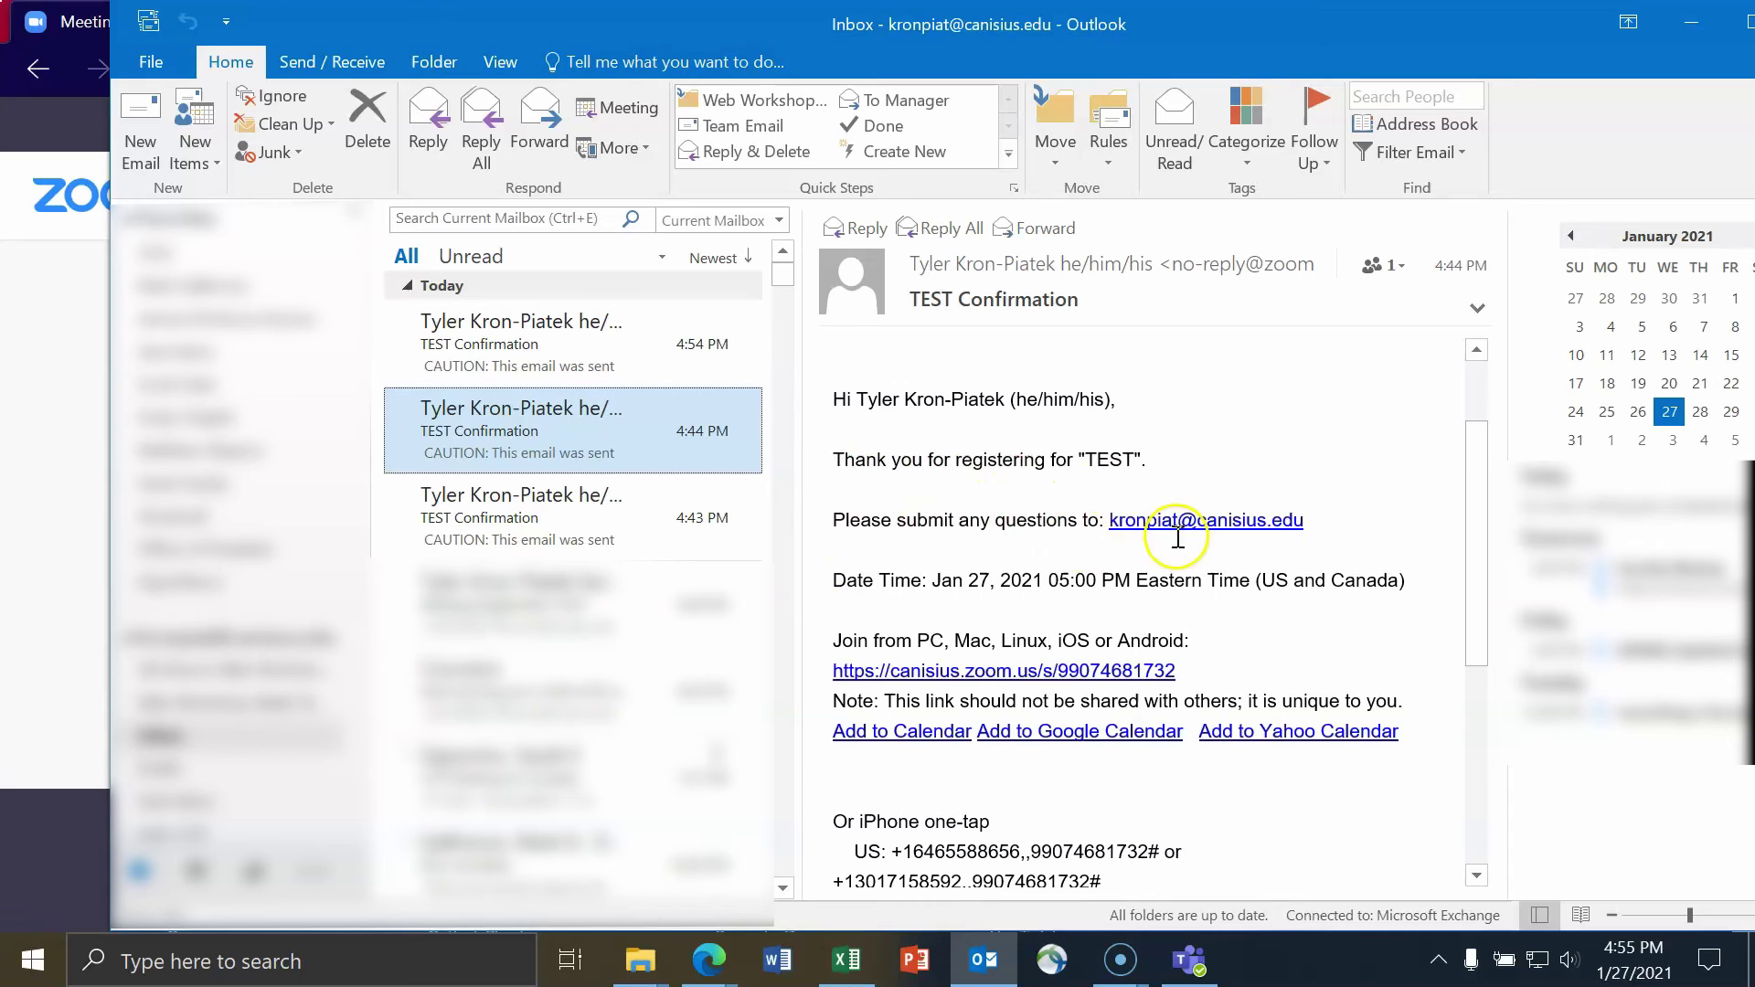
{"action": "scroll", "coordinate": [1175, 565], "scroll_direction": "down", "scroll_amount": 7}
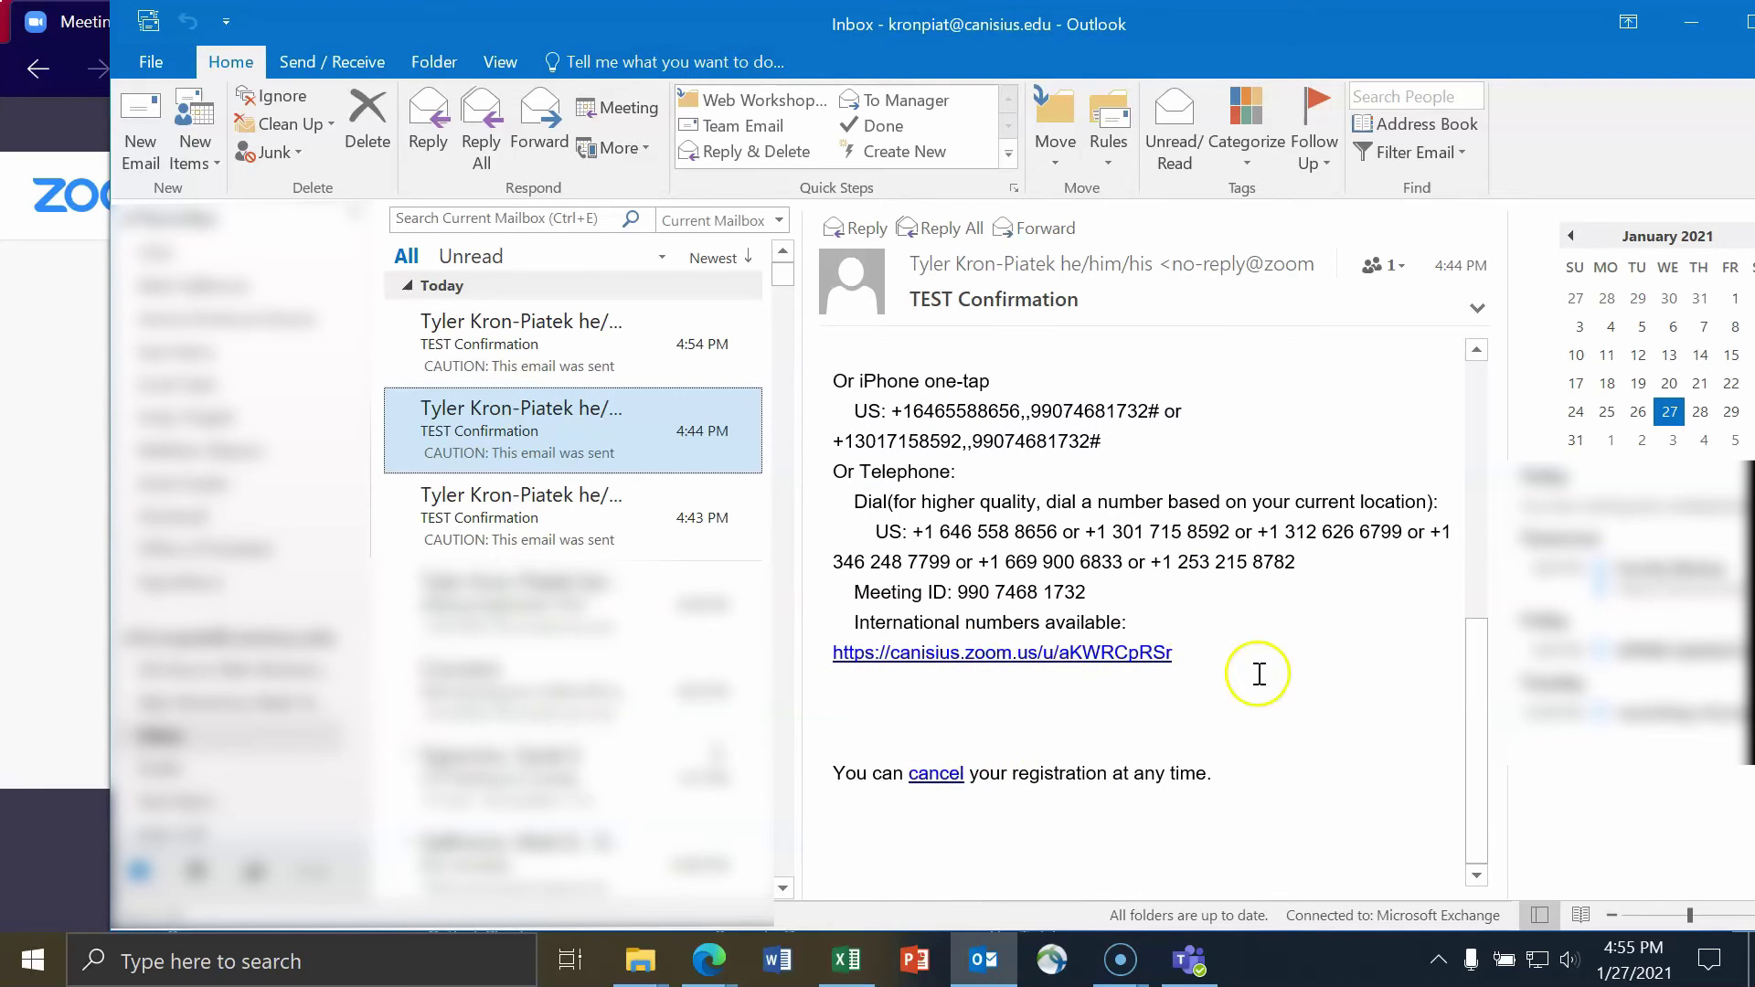
{"action": "left_click", "coordinate": [1688, 24]}
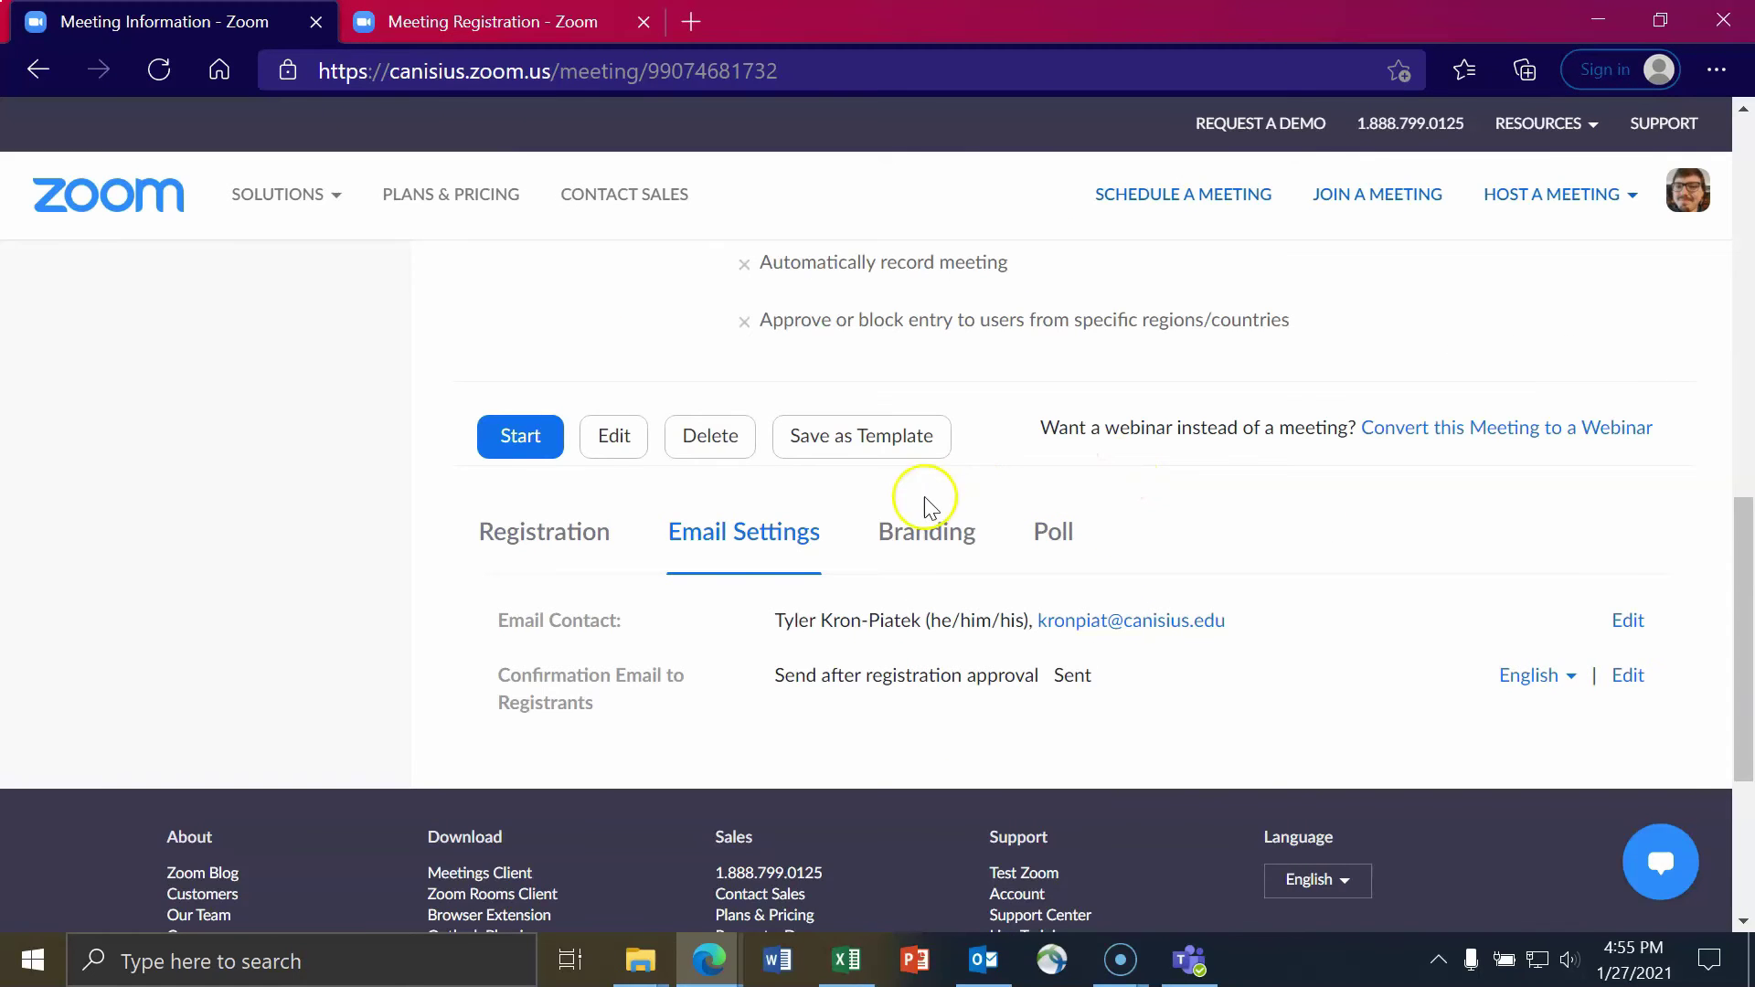
- Open the TEST meeting's Branding settings and begin a Banner image upload
{"action": "left_click", "coordinate": [916, 549]}
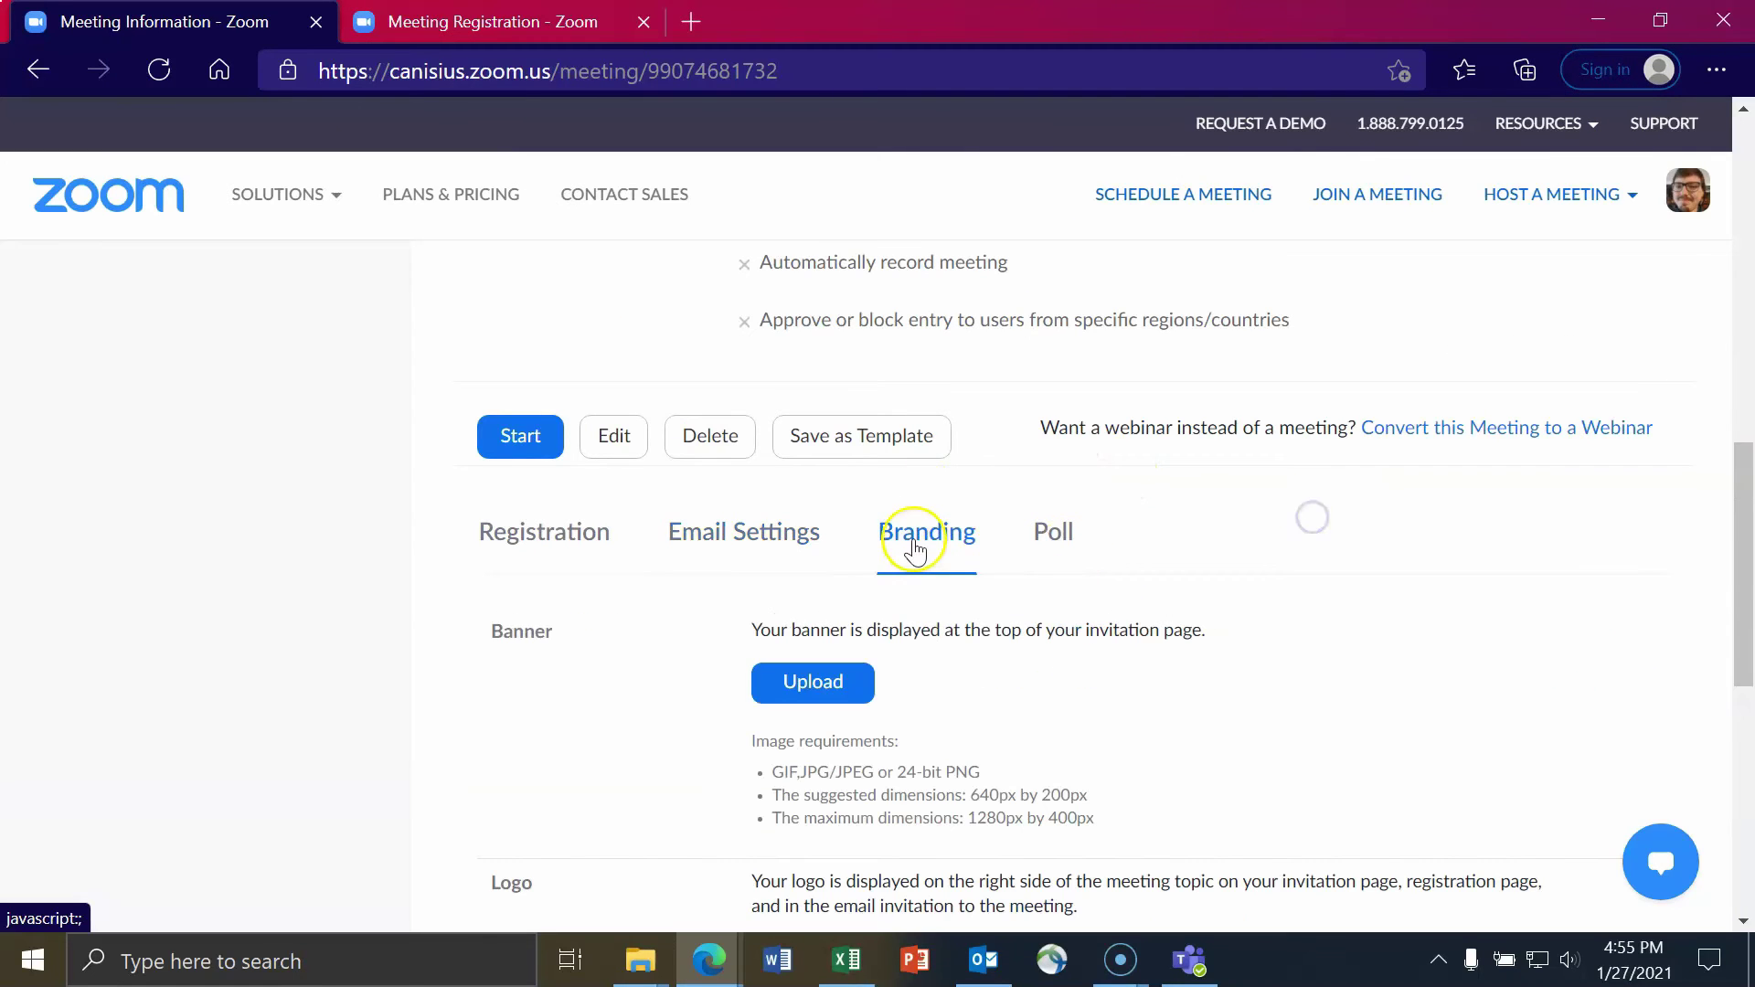
{"action": "scroll", "coordinate": [1351, 526], "scroll_direction": "down", "scroll_amount": 3}
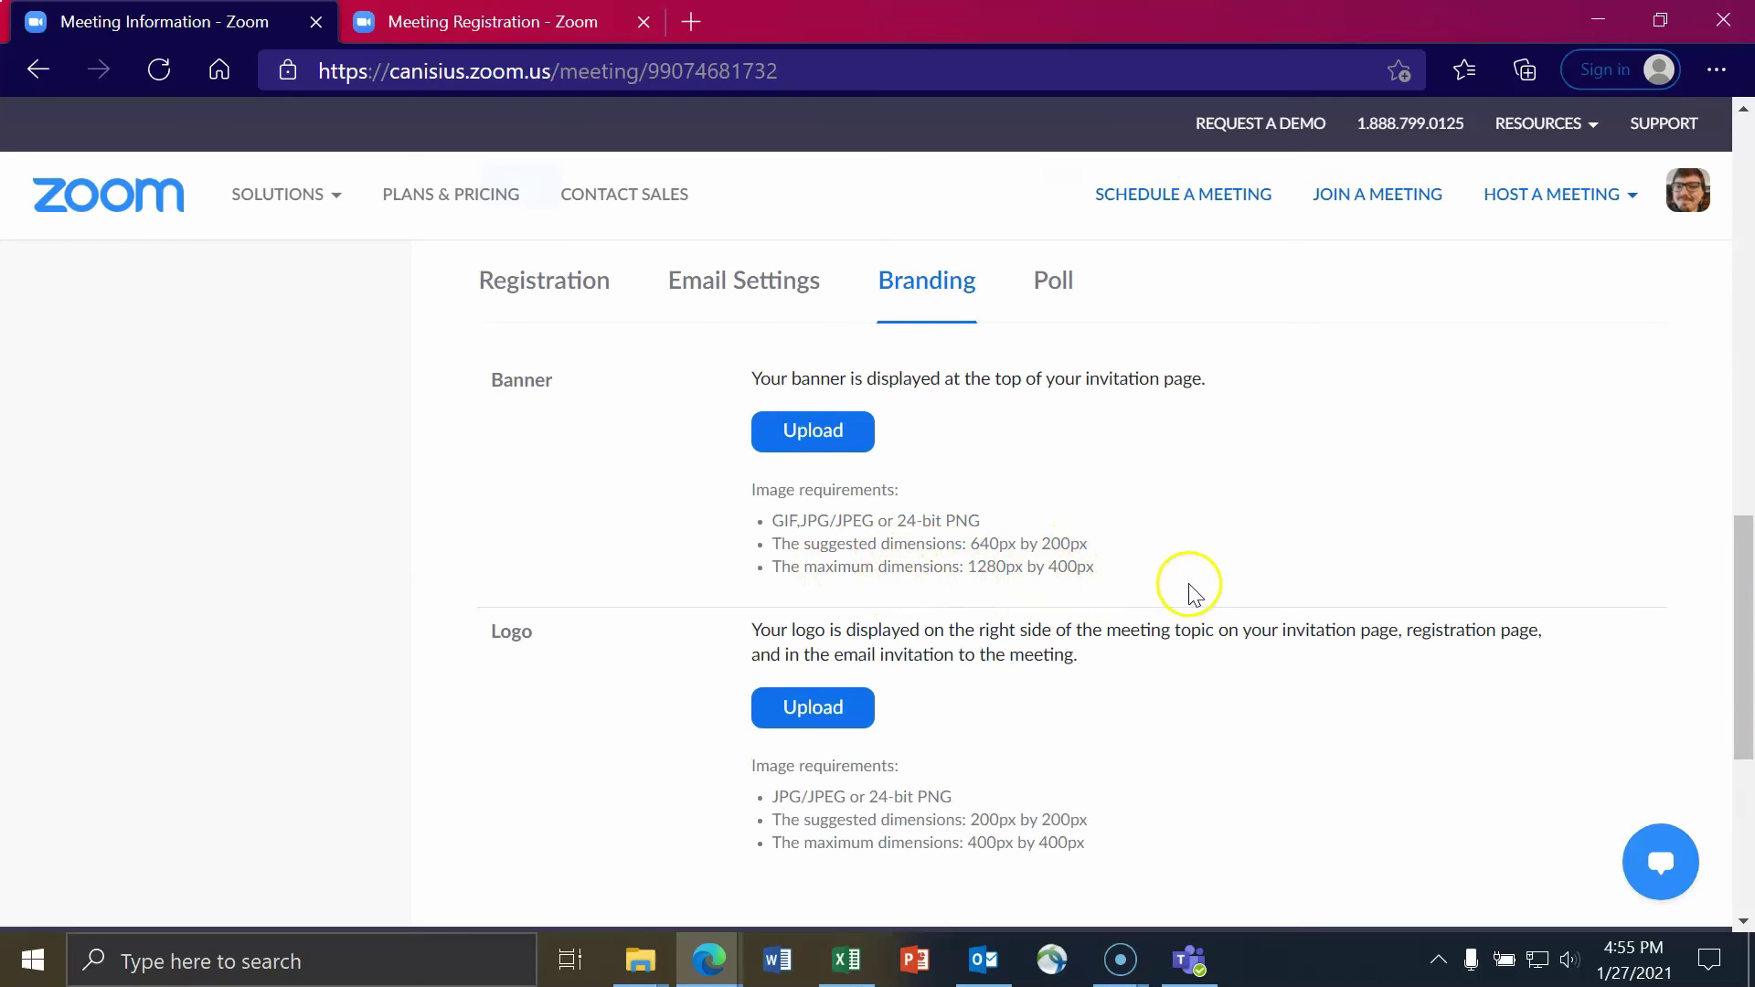
{"action": "scroll", "coordinate": [1058, 530], "scroll_direction": "up", "scroll_amount": 2}
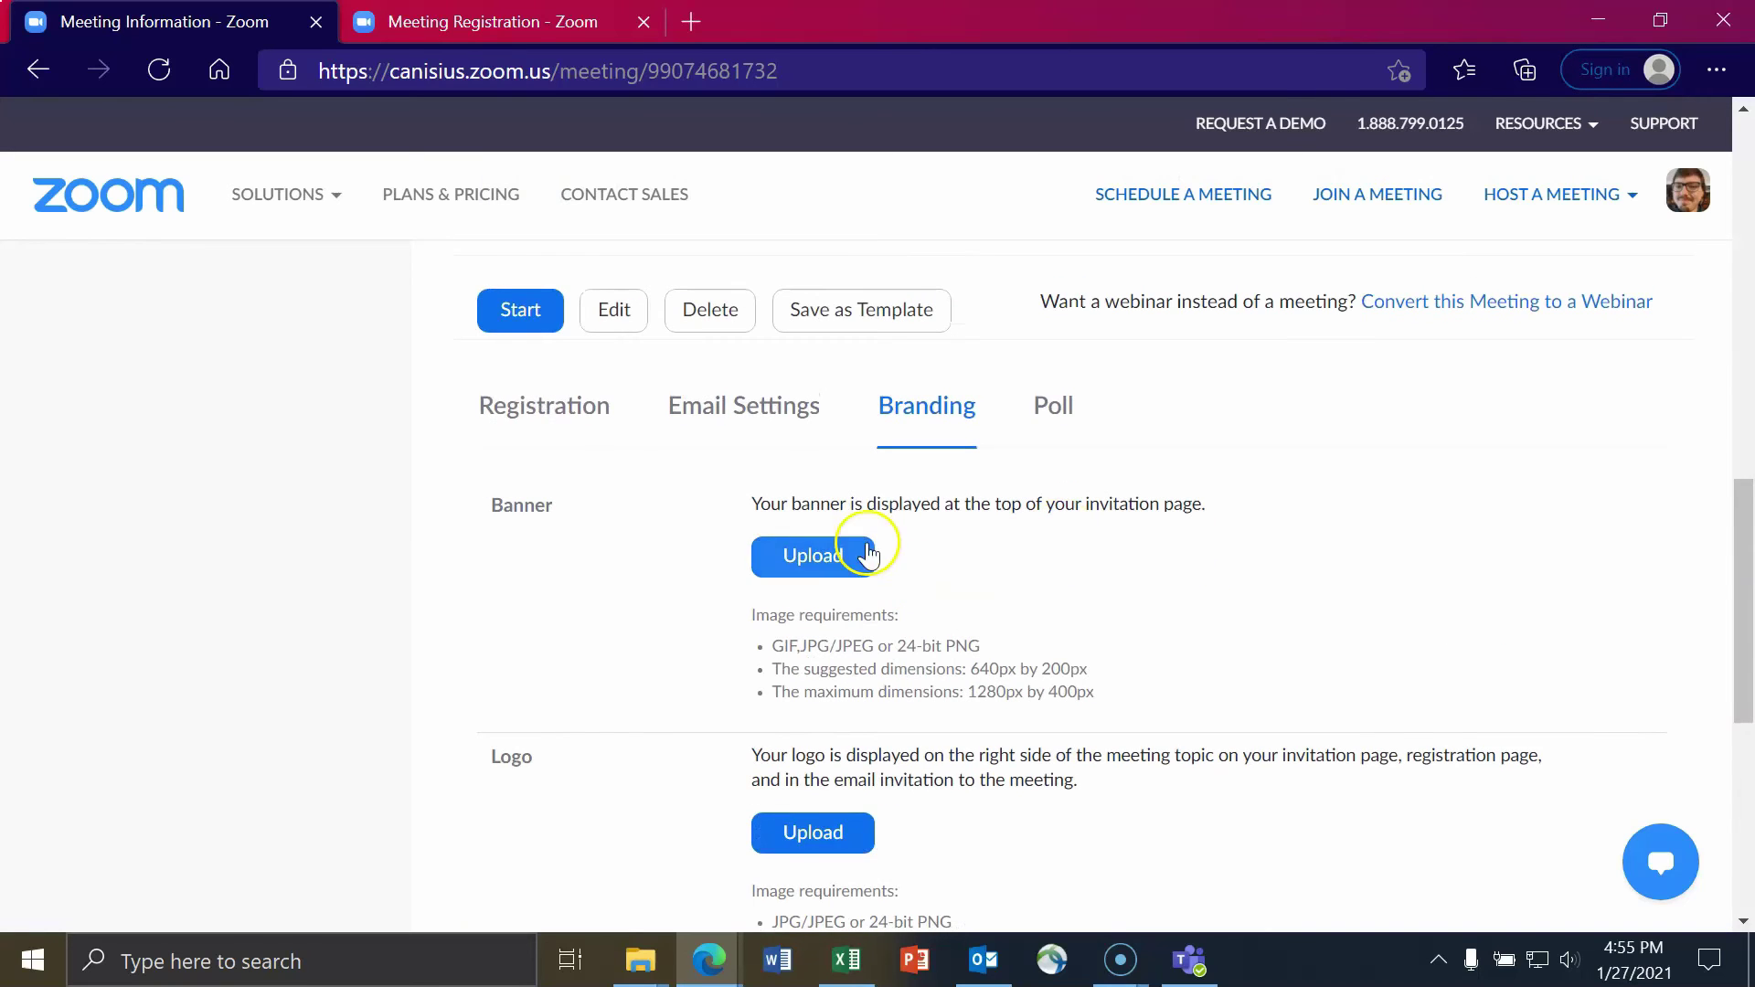
{"action": "left_click", "coordinate": [831, 554]}
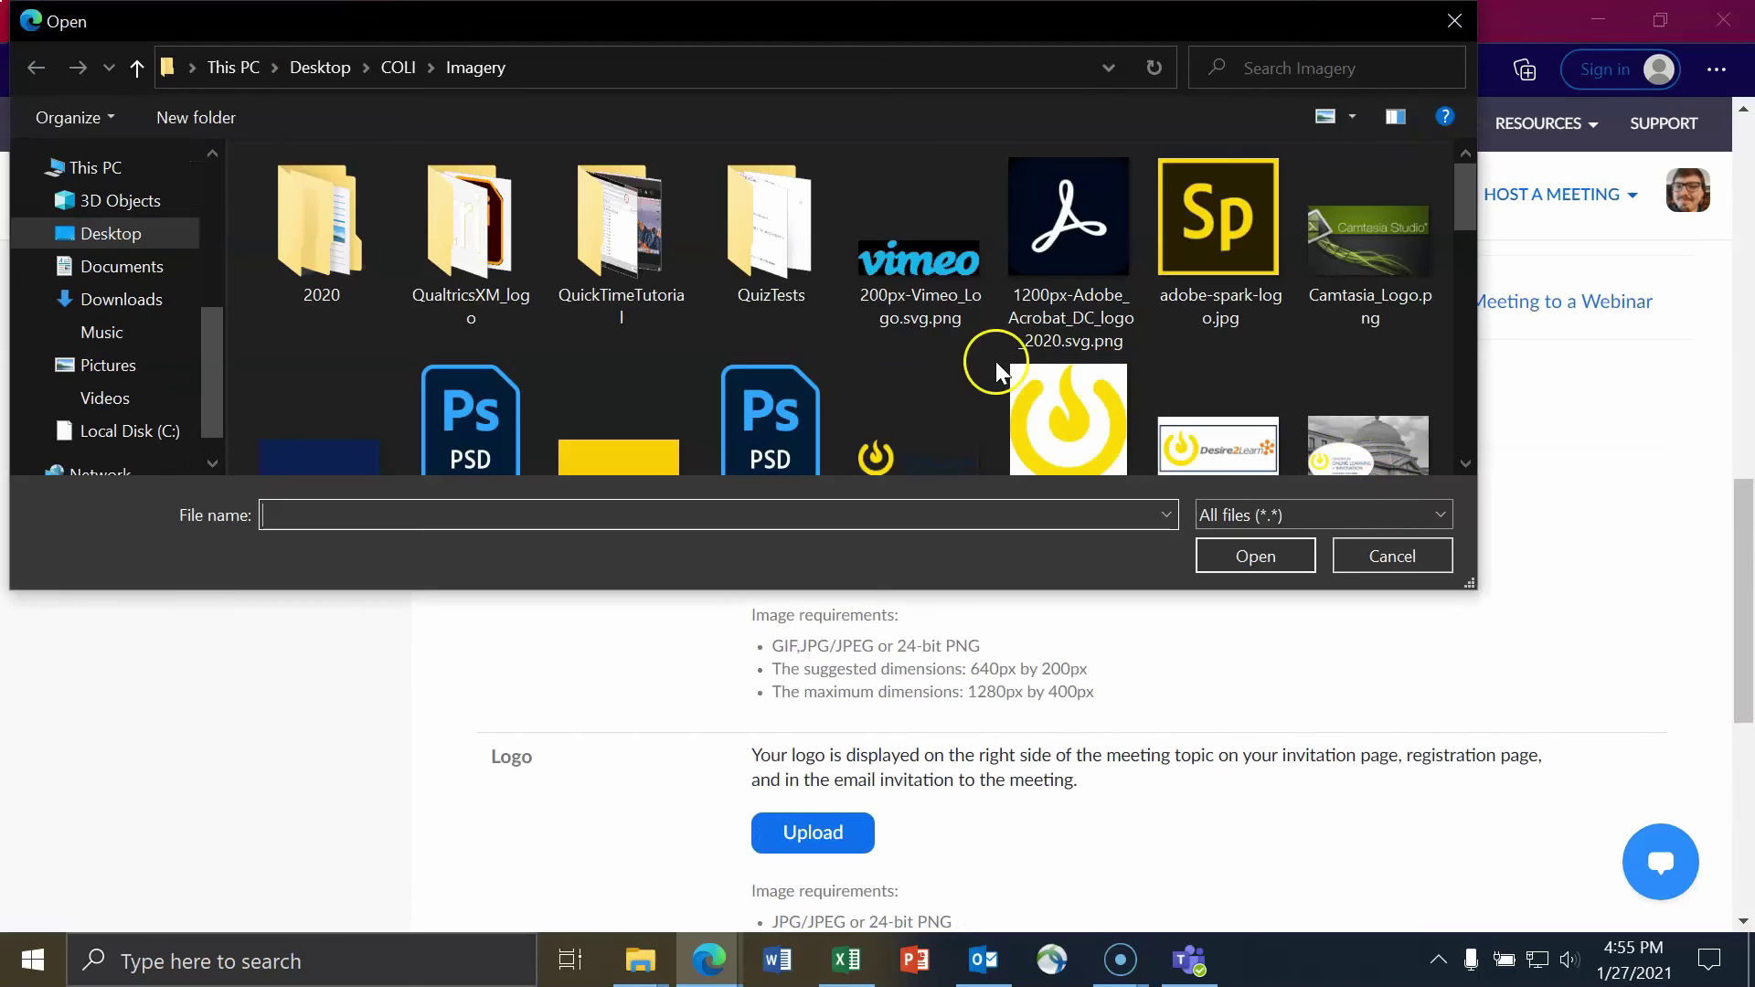
- Upload the Desire2Learn image as the meeting's registration banner
{"action": "double_click", "coordinate": [1195, 329]}
{"action": "left_click", "coordinate": [804, 651]}
{"action": "left_click", "coordinate": [1179, 384]}
{"action": "left_click", "coordinate": [1236, 553]}
{"action": "scroll", "coordinate": [1298, 640], "scroll_direction": "down", "scroll_amount": 6}
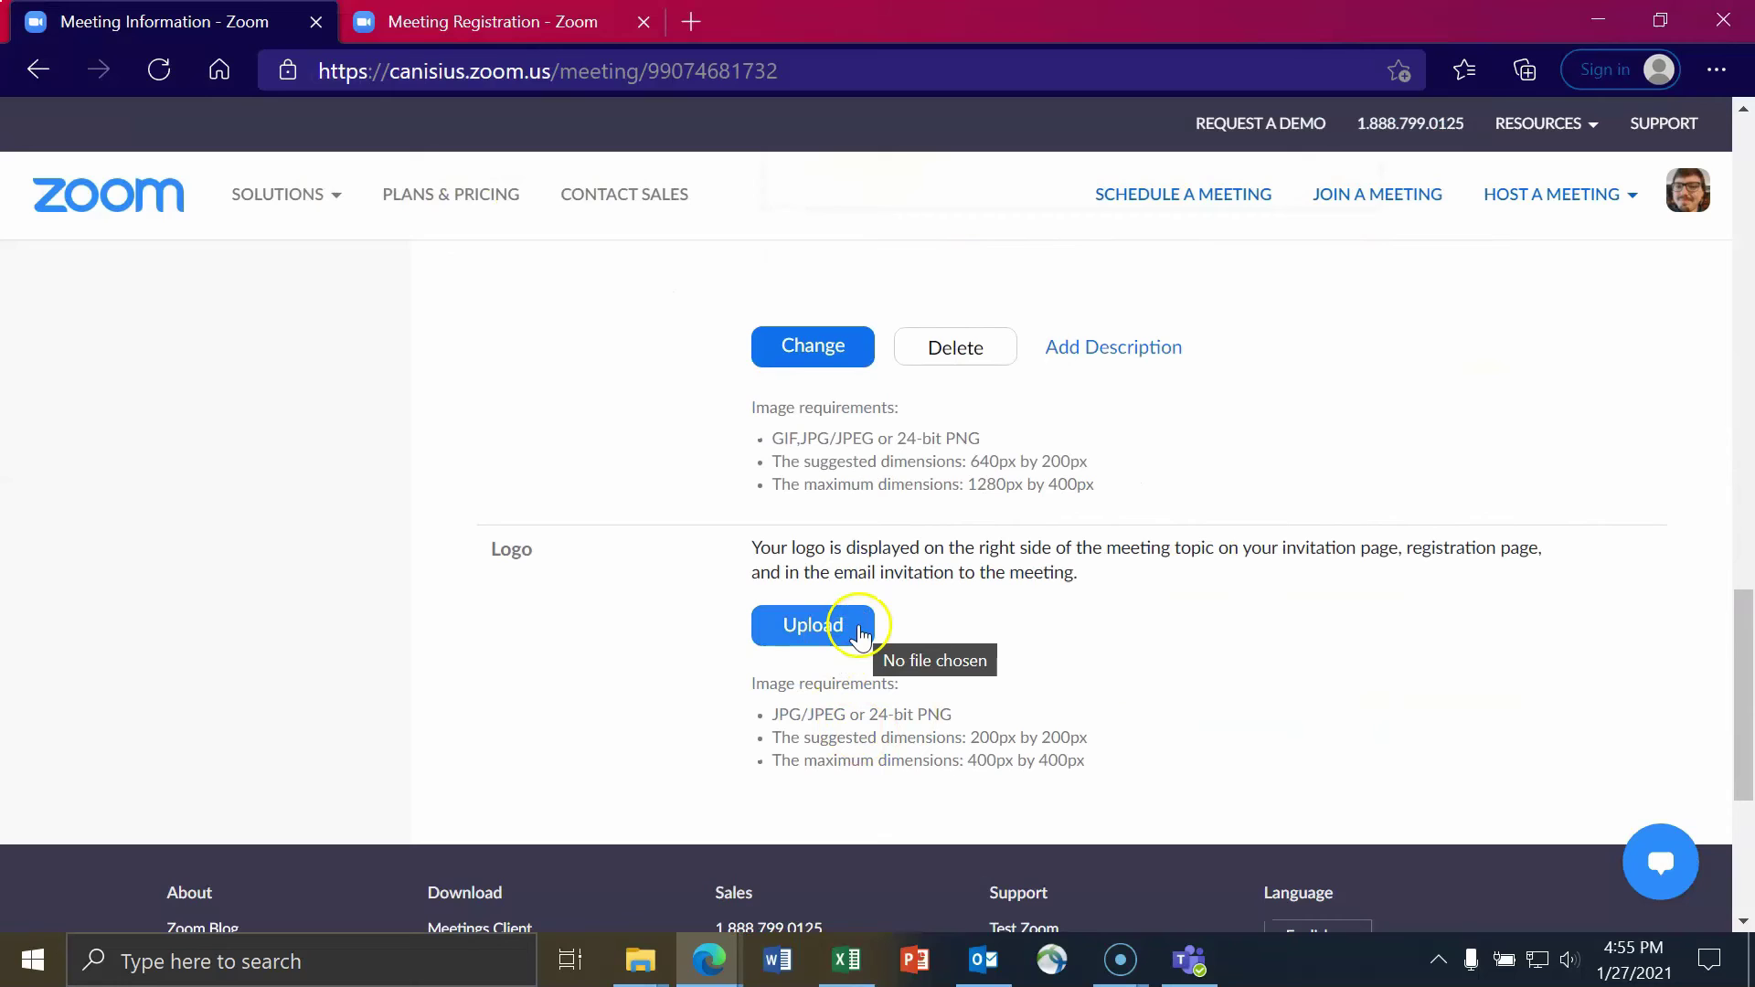
- Upload the small yellow flame image as the logo and review the branding
{"action": "left_click", "coordinate": [843, 631]}
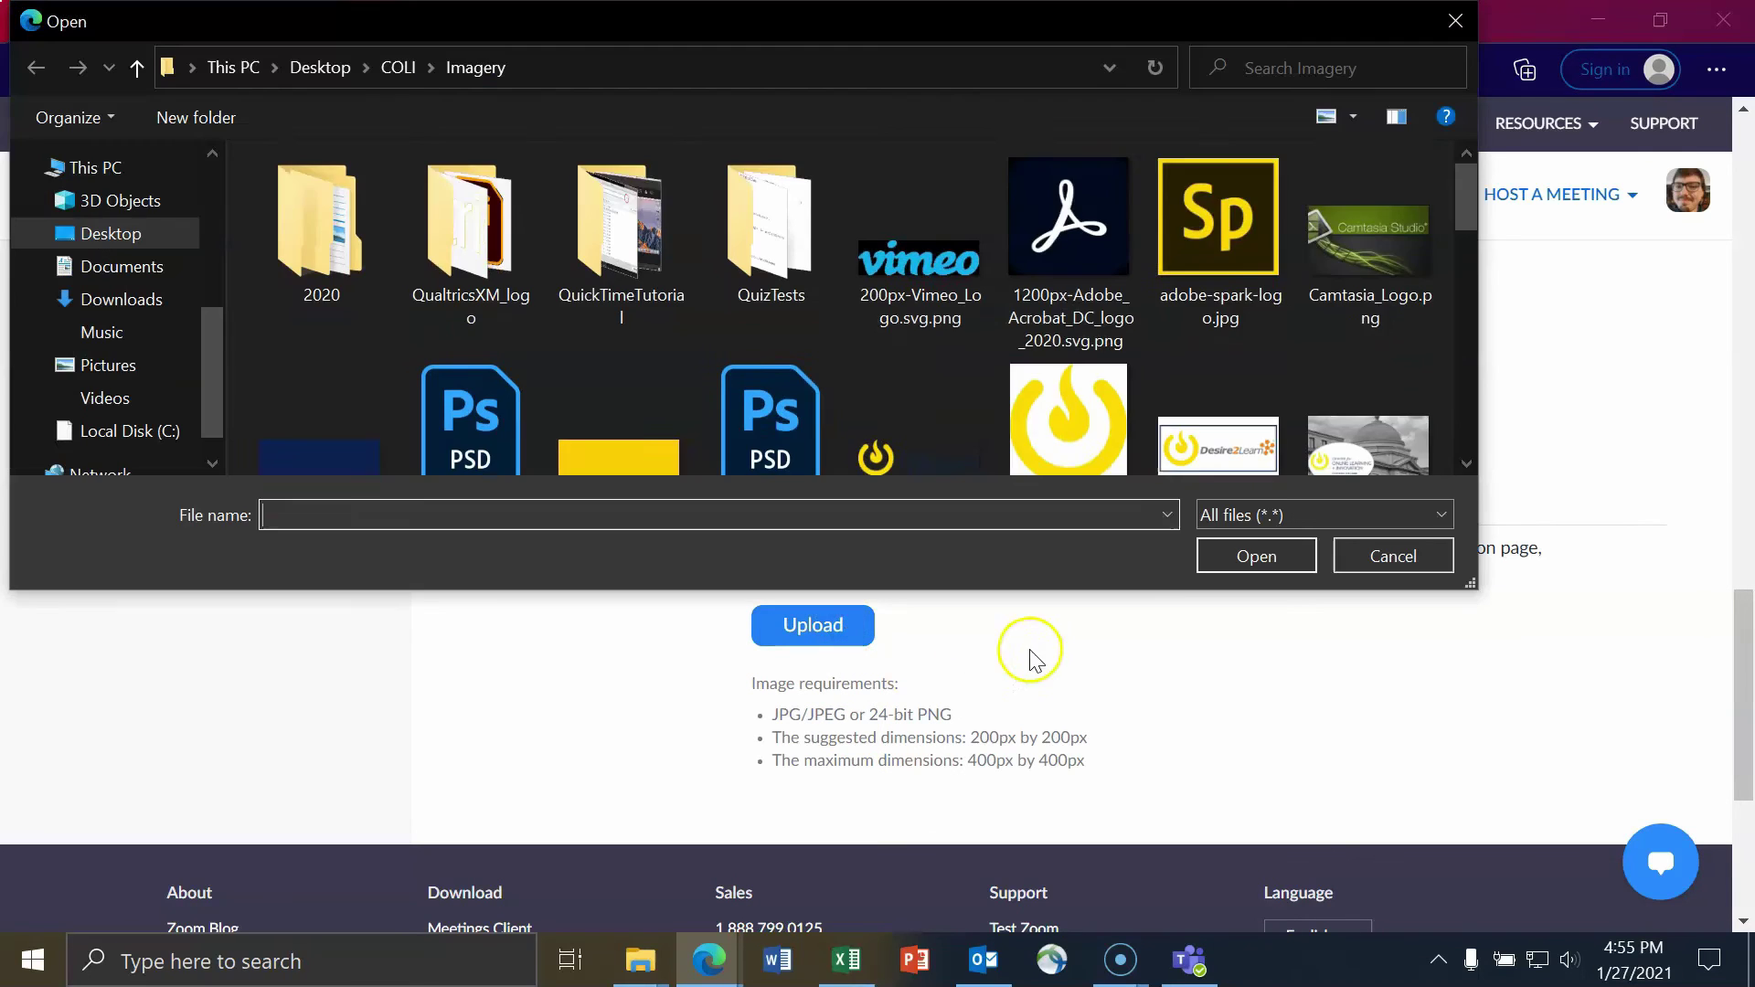
{"action": "left_click", "coordinate": [1066, 366]}
{"action": "left_click", "coordinate": [1236, 558]}
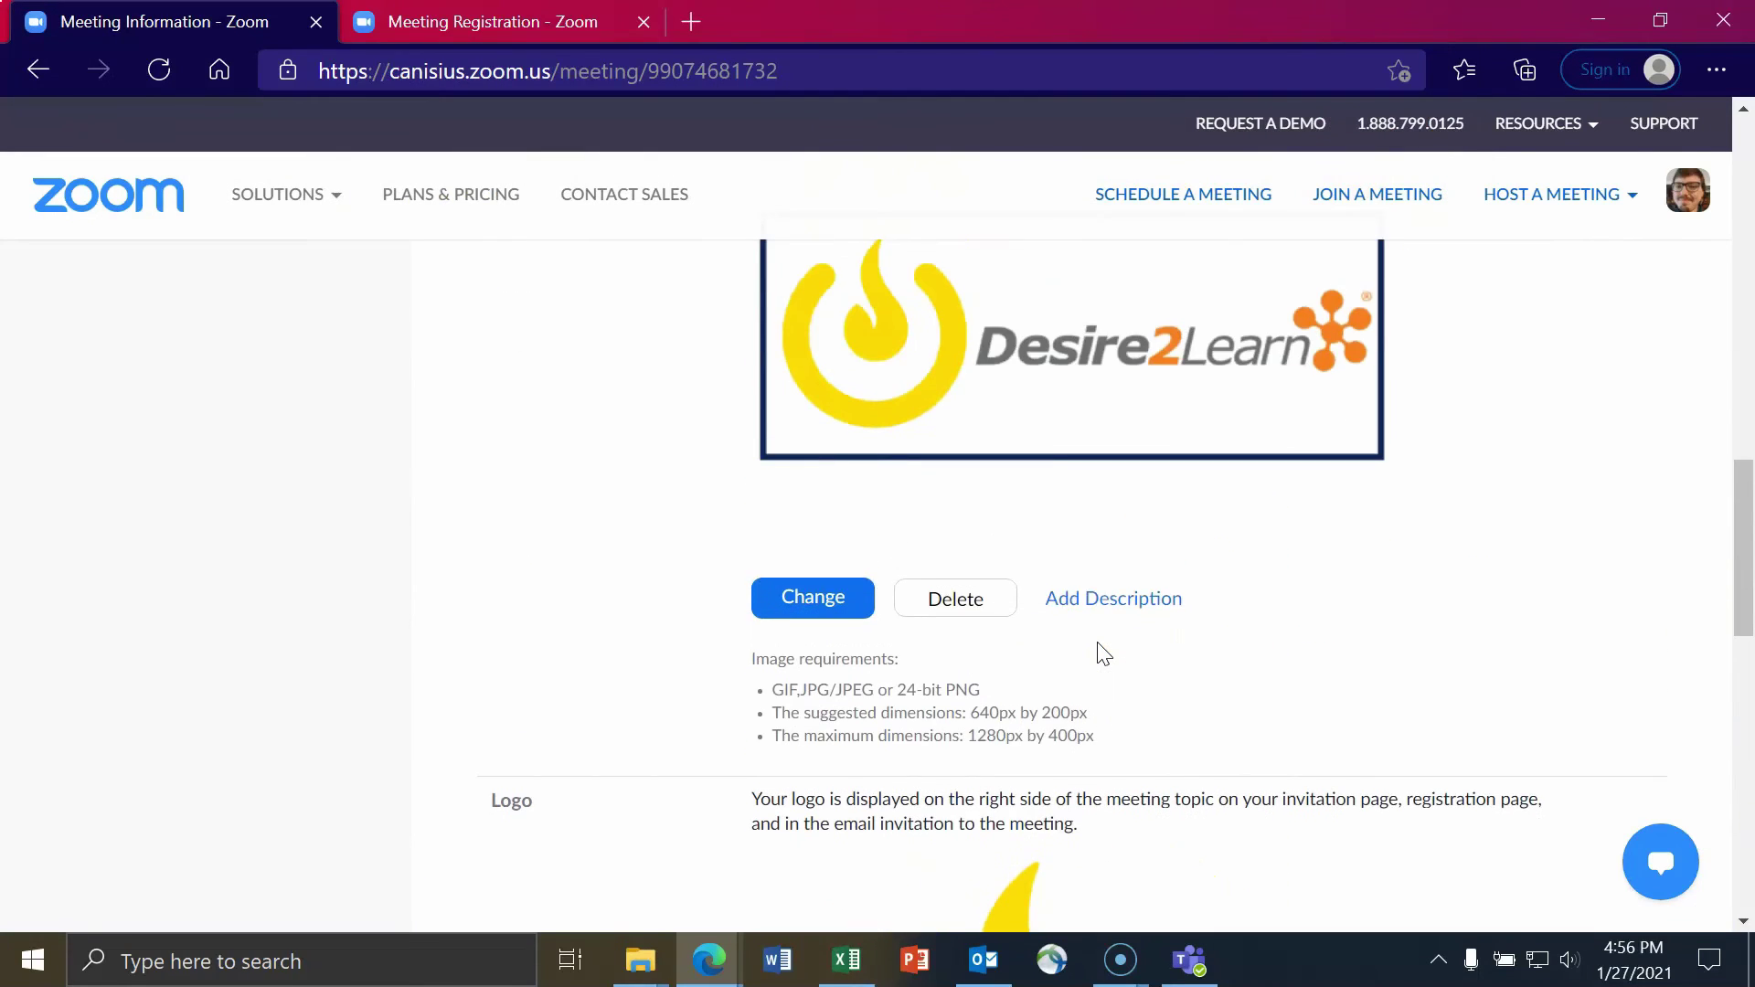
{"action": "scroll", "coordinate": [1126, 622], "scroll_direction": "up", "scroll_amount": 1}
{"action": "scroll", "coordinate": [1126, 623], "scroll_direction": "down", "scroll_amount": 10}
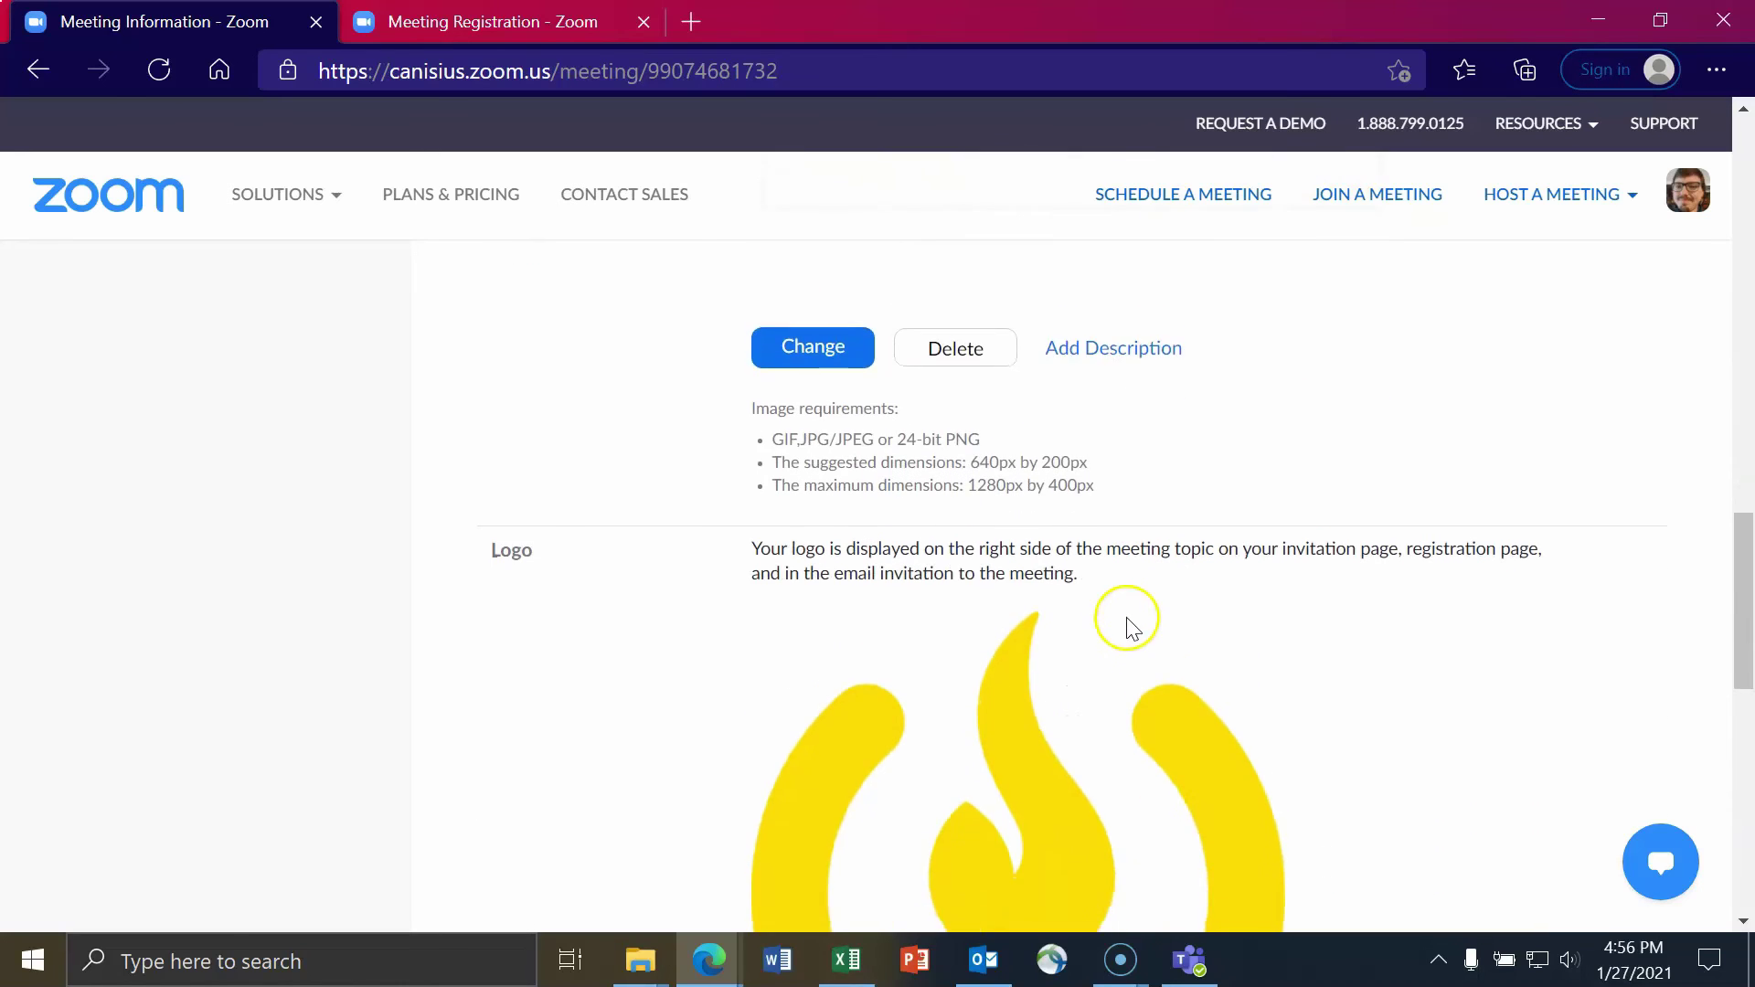
{"action": "scroll", "coordinate": [1127, 624], "scroll_direction": "up", "scroll_amount": 8}
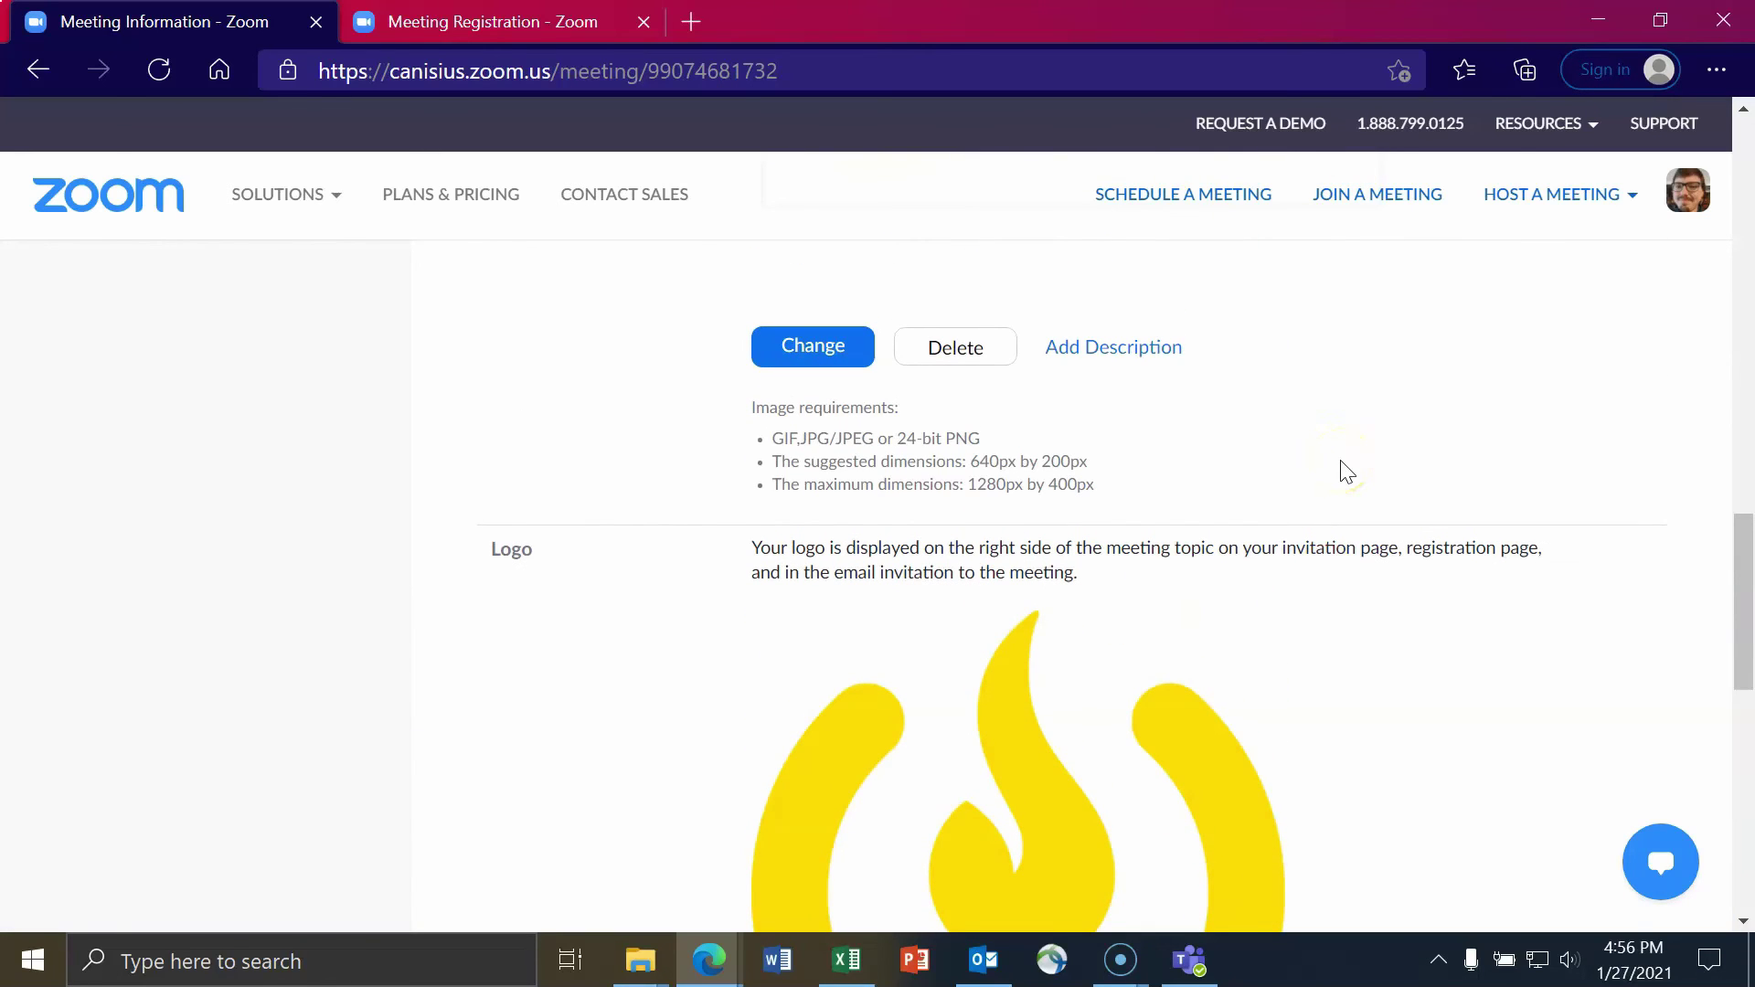
{"action": "scroll", "coordinate": [1326, 477], "scroll_direction": "up", "scroll_amount": 4}
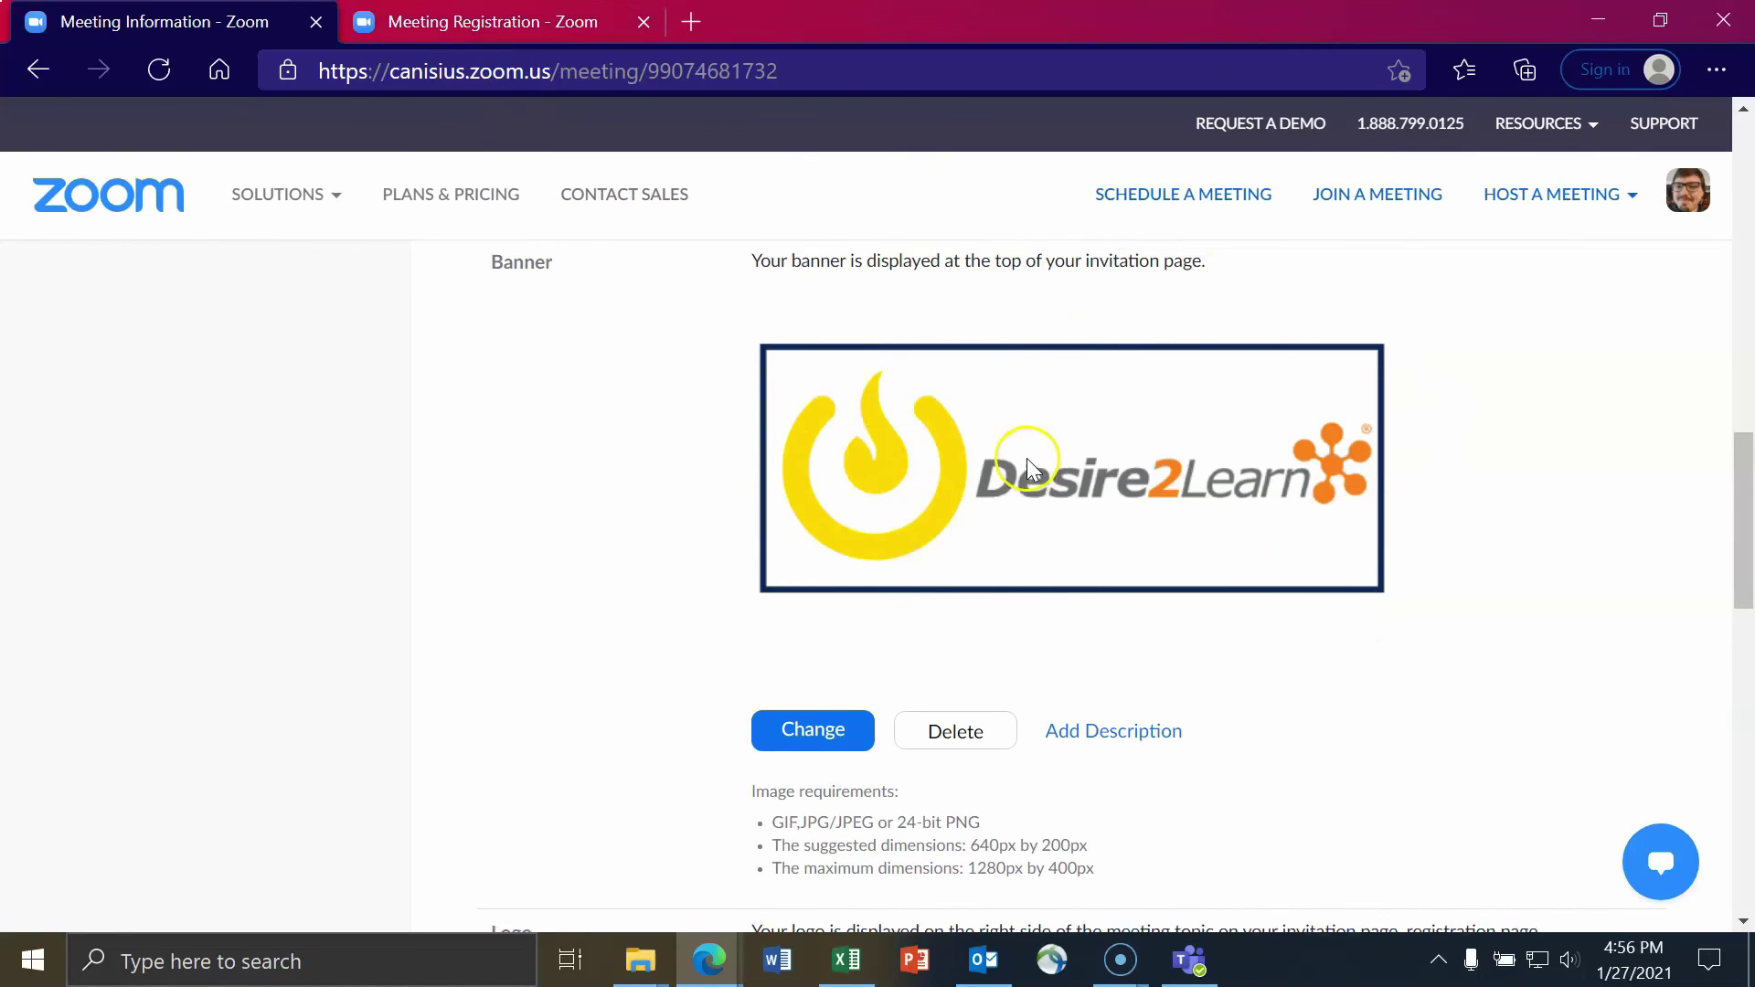
{"action": "scroll", "coordinate": [1027, 458], "scroll_direction": "up", "scroll_amount": 4}
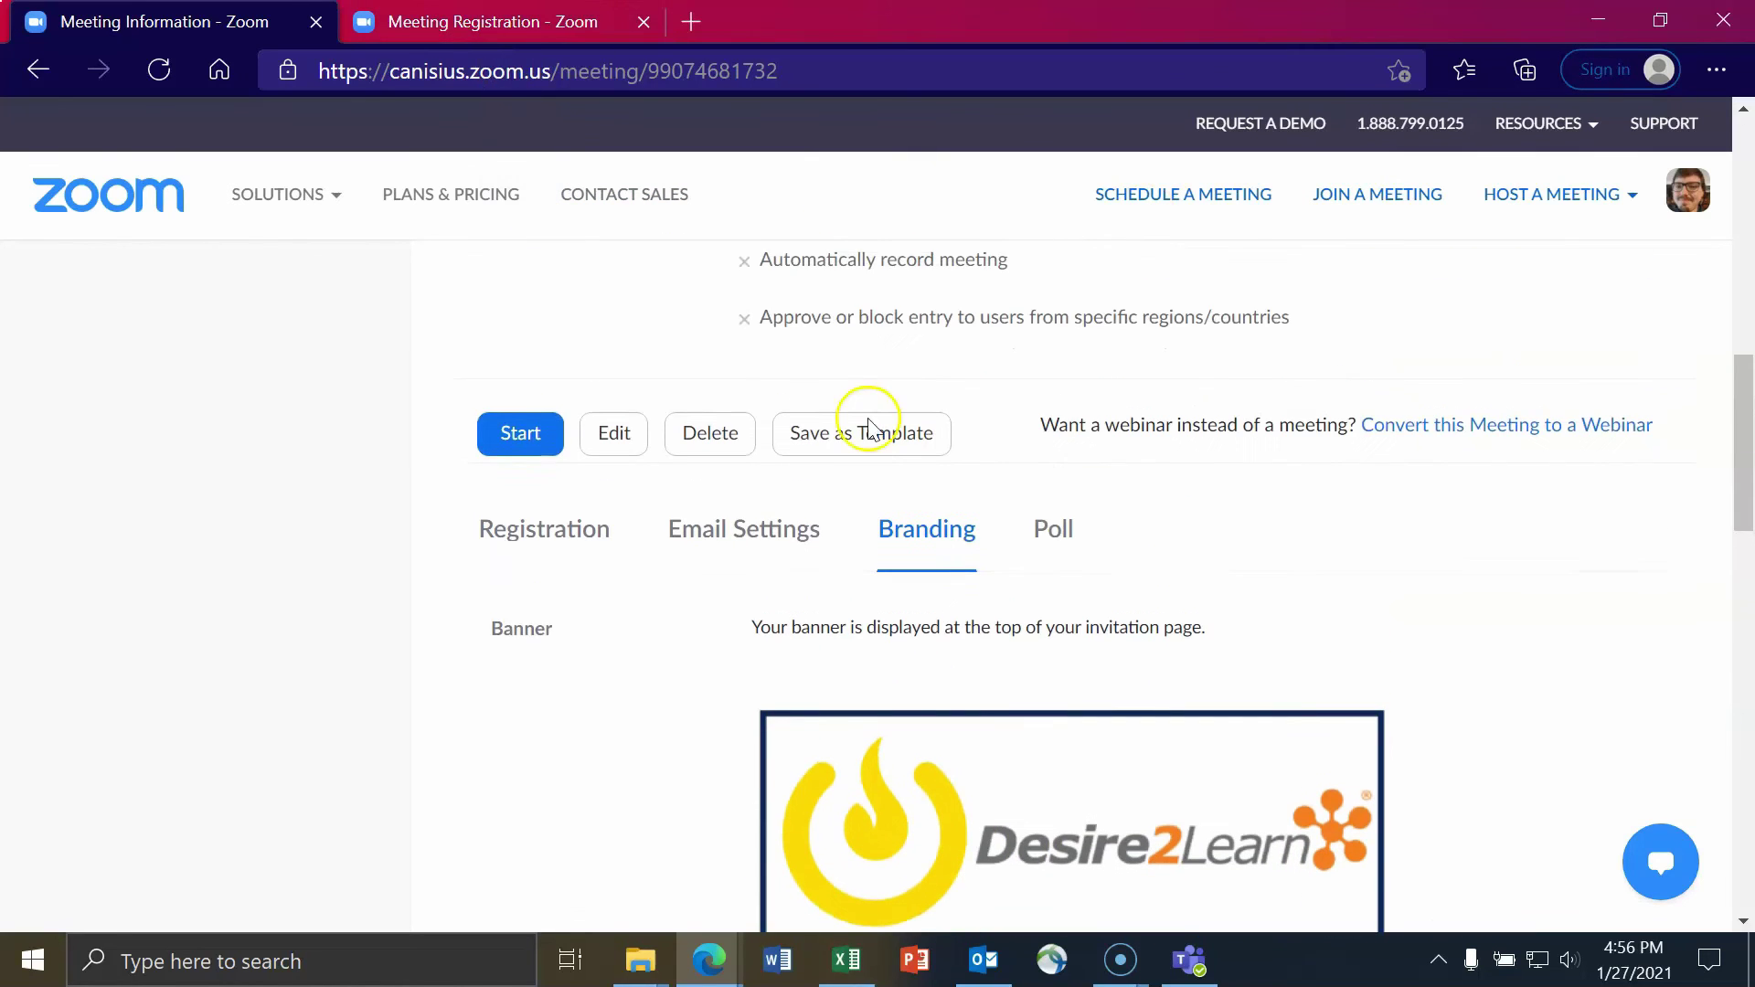
- Reload the Meeting Registration page to verify the Desire2Learn banner and logo, then return to Meeting Information
{"action": "left_click", "coordinate": [521, 20]}
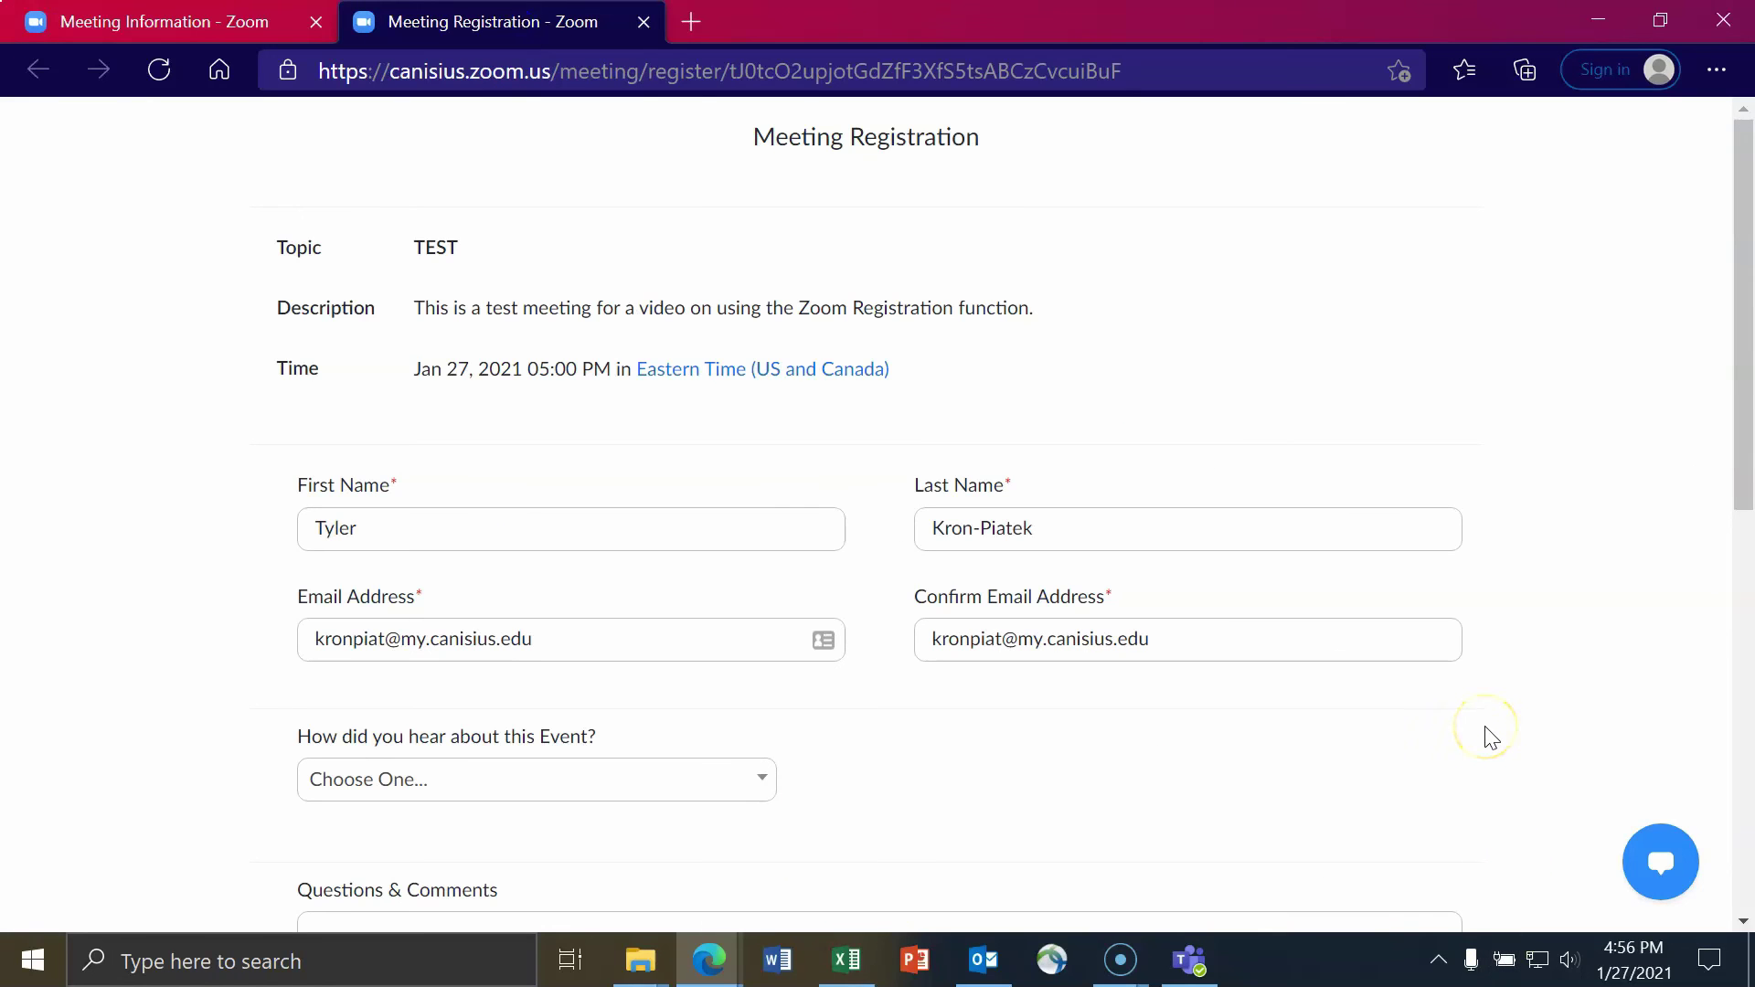
{"action": "key", "text": "F5"}
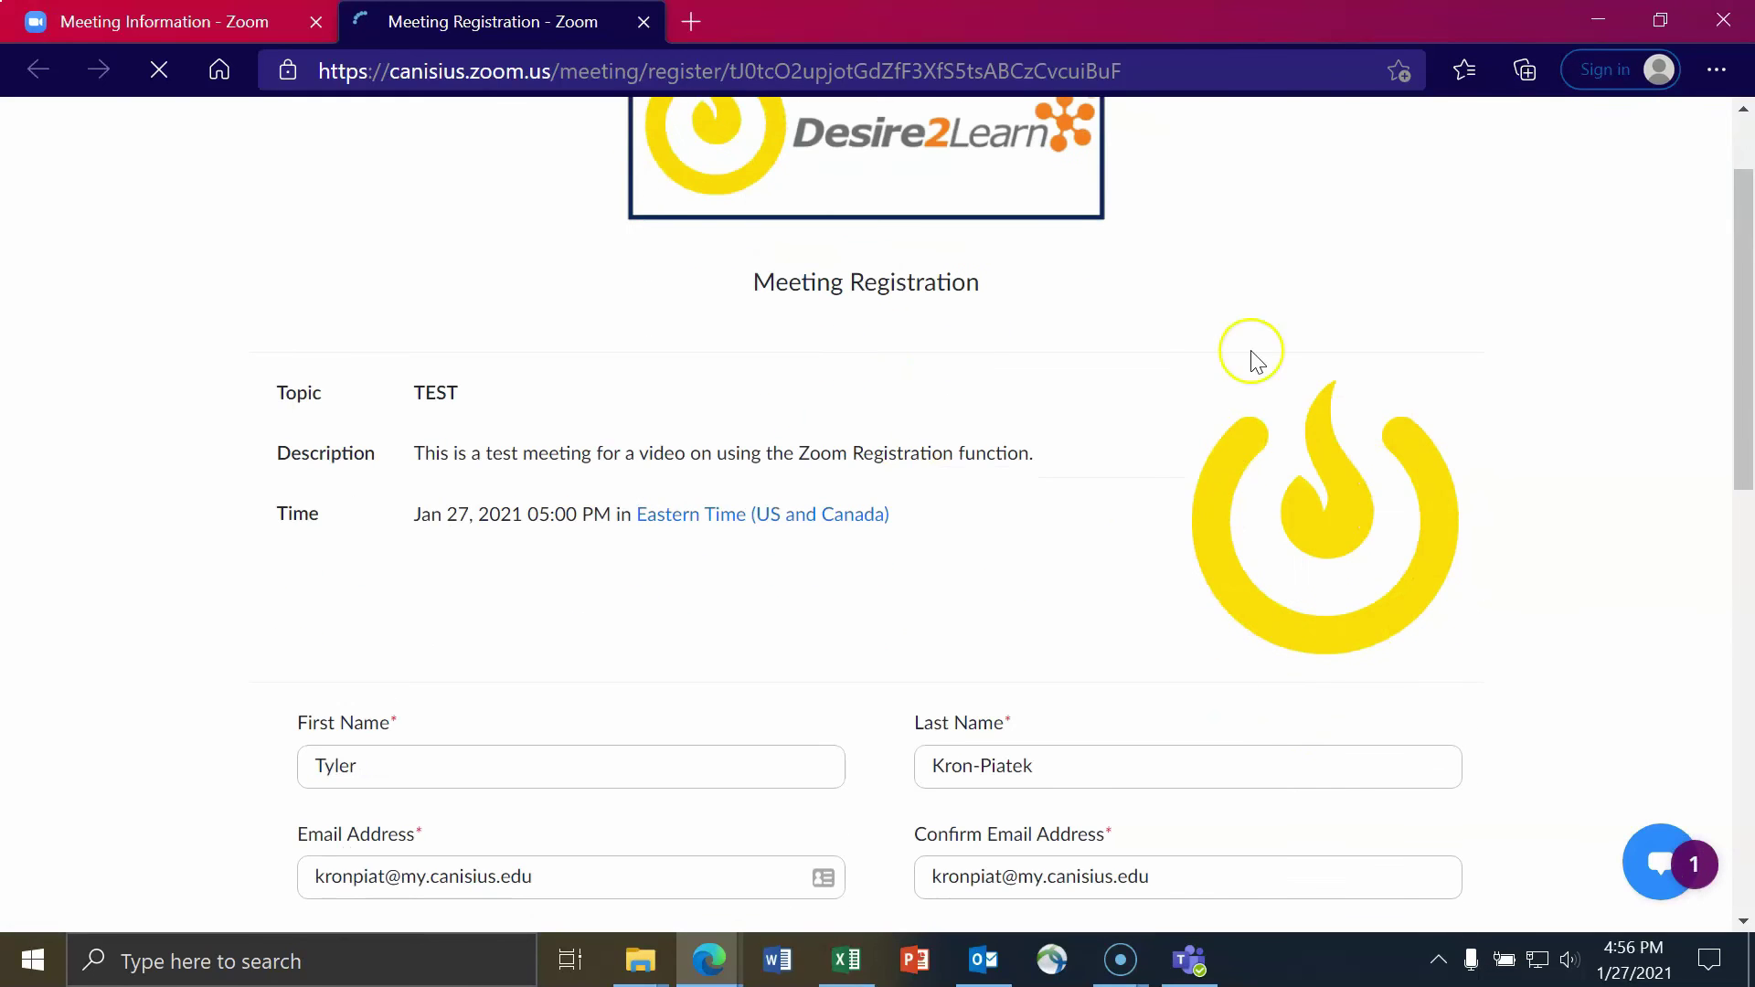
{"action": "left_click", "coordinate": [153, 19]}
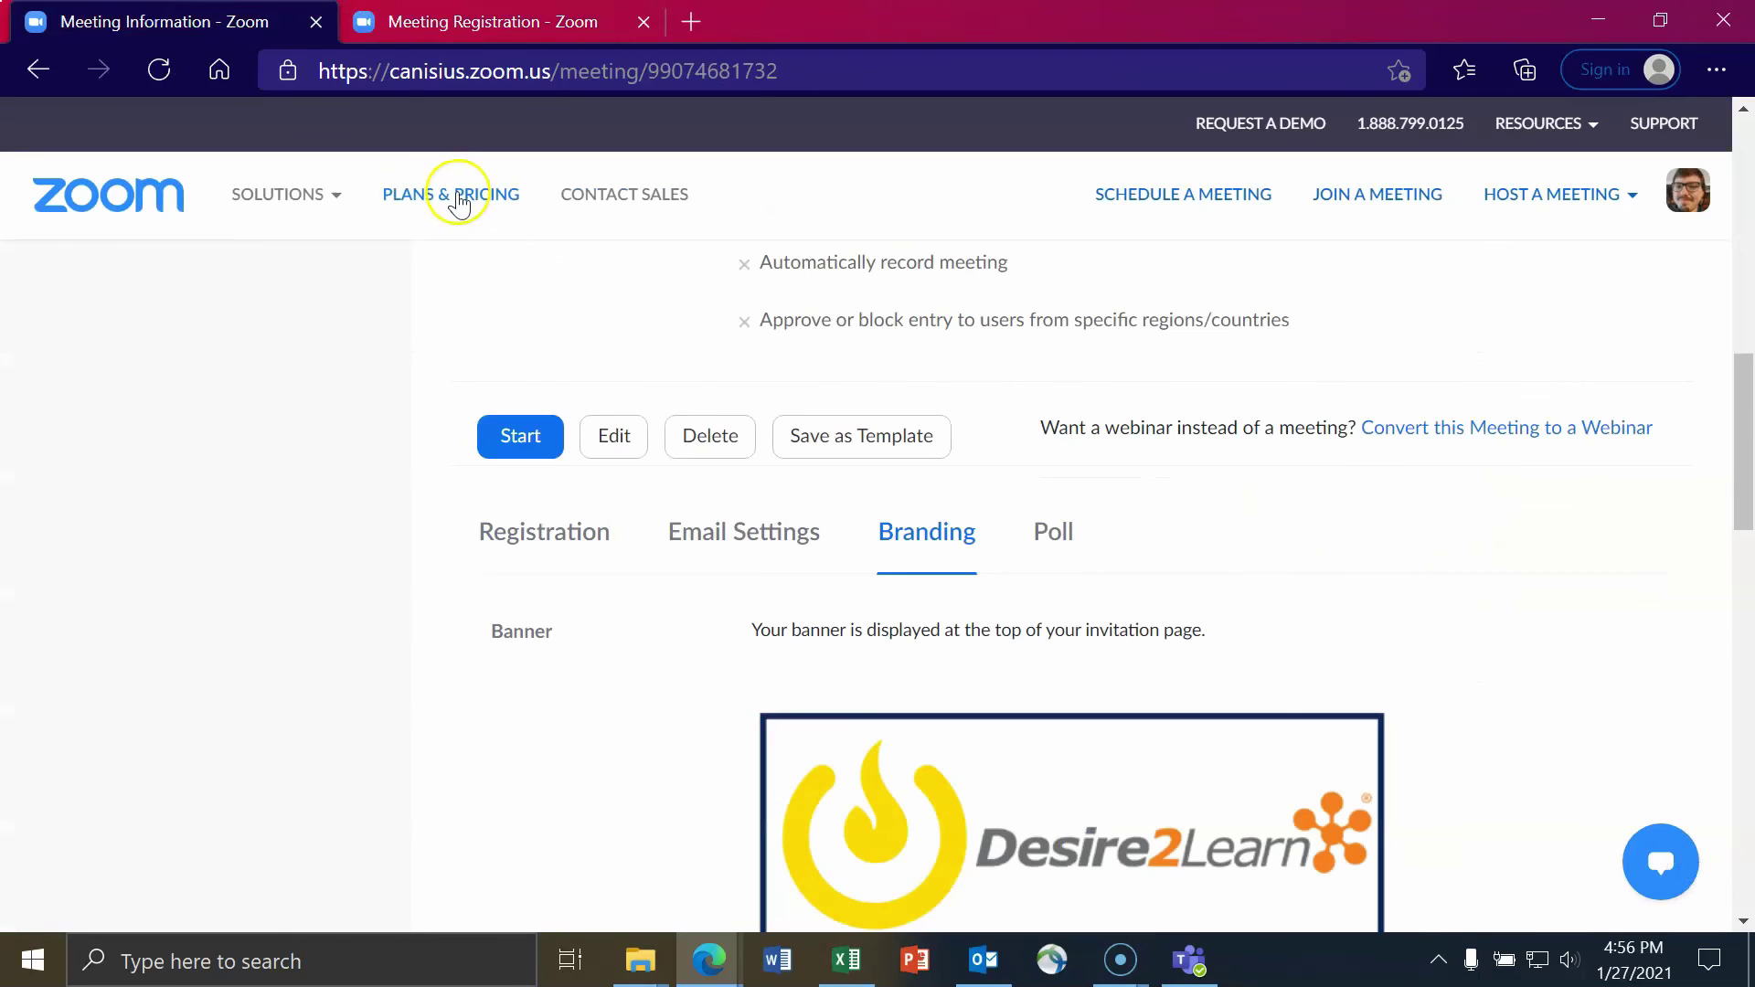
- Send yourself a preview of the TEST meeting's branded confirmation email and bring up Outlook
{"action": "left_click", "coordinate": [777, 530]}
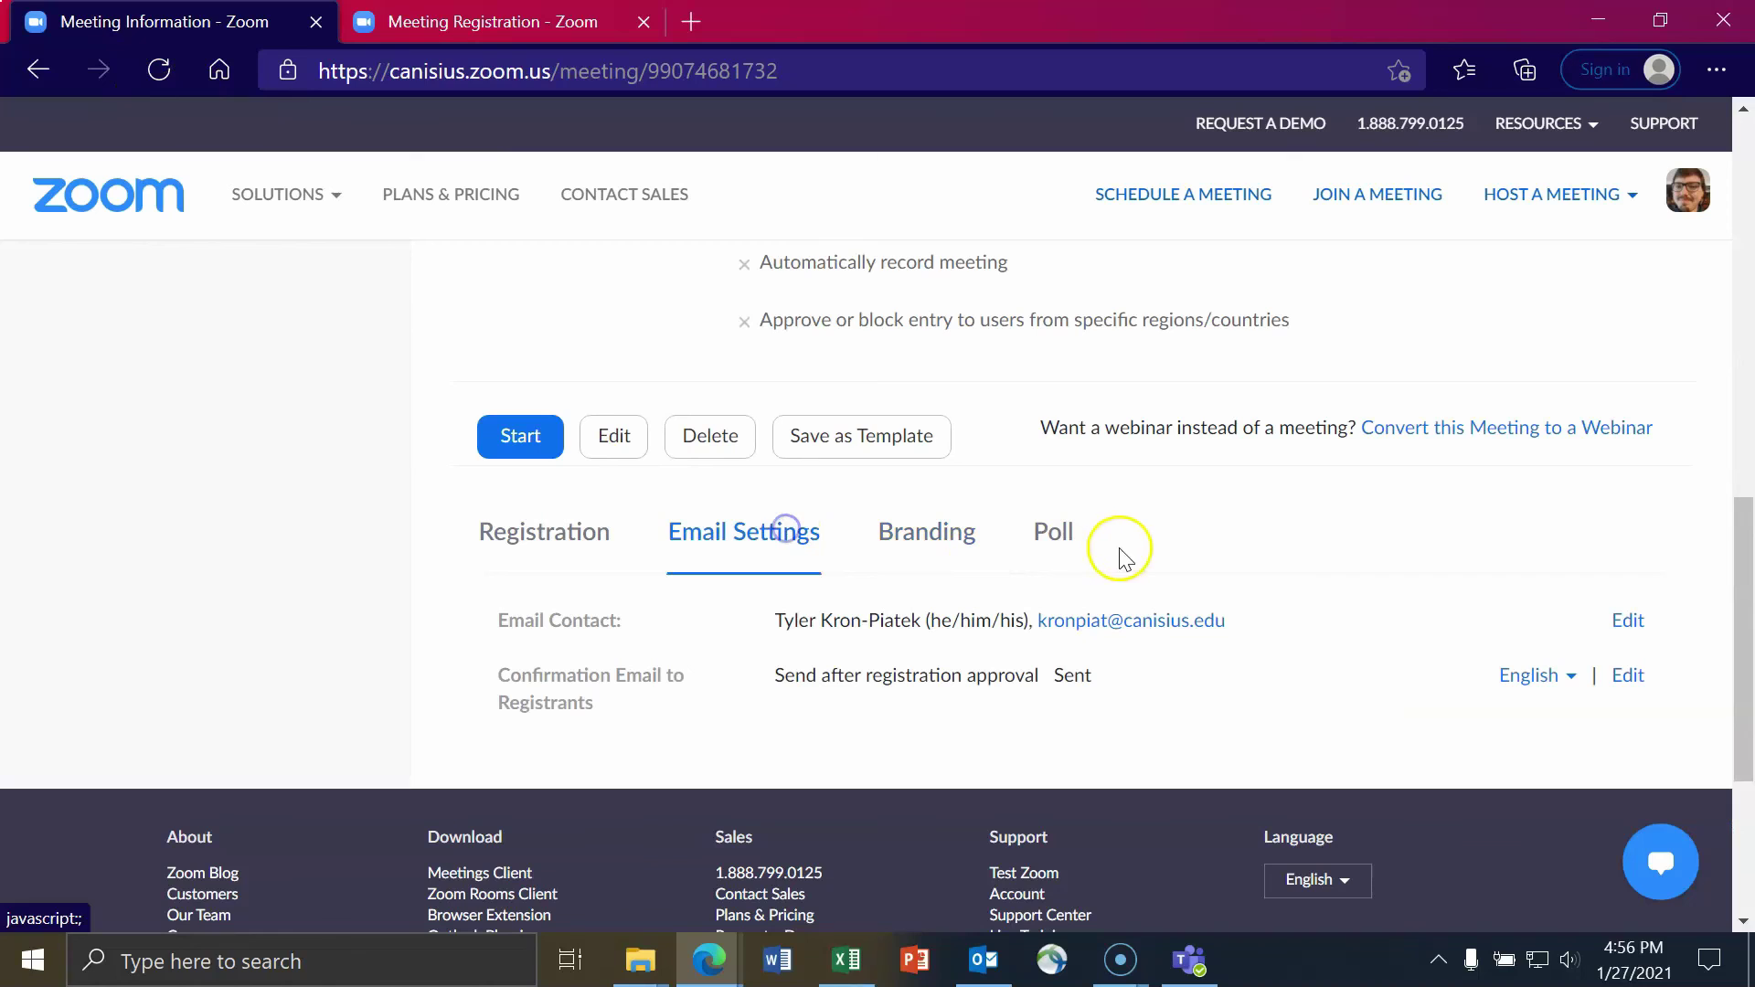
{"action": "scroll", "coordinate": [1205, 758], "scroll_direction": "down", "scroll_amount": 3}
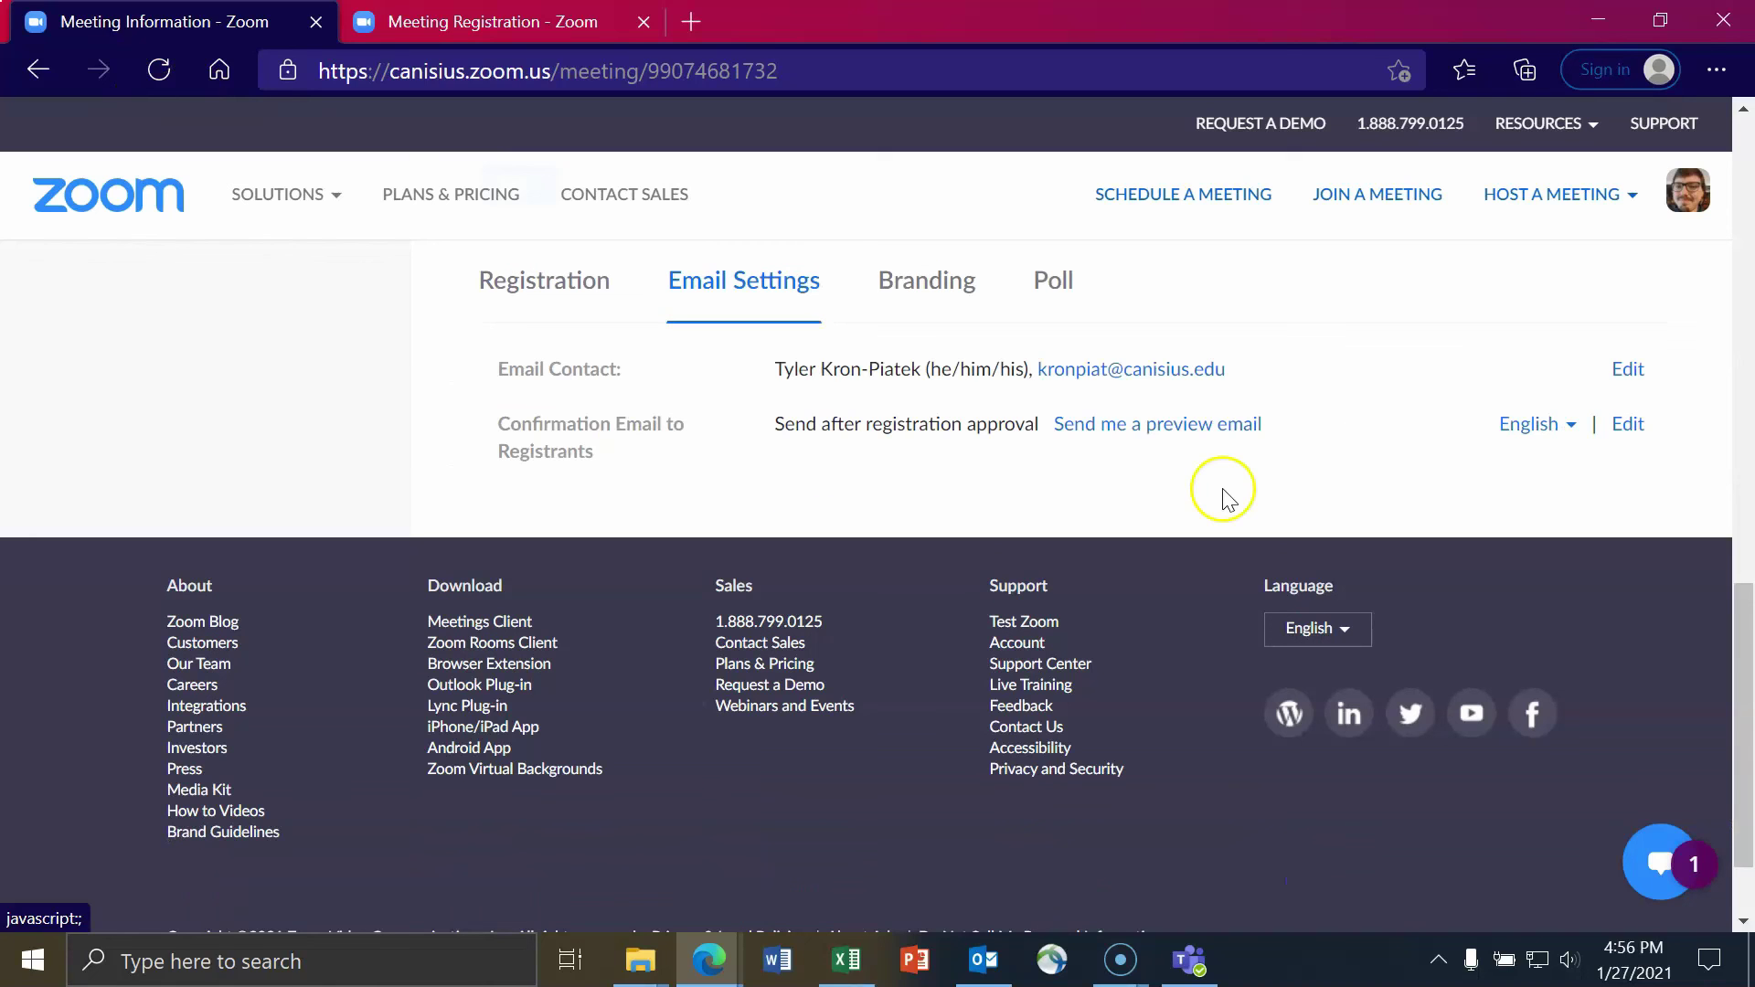
{"action": "left_click", "coordinate": [1195, 426]}
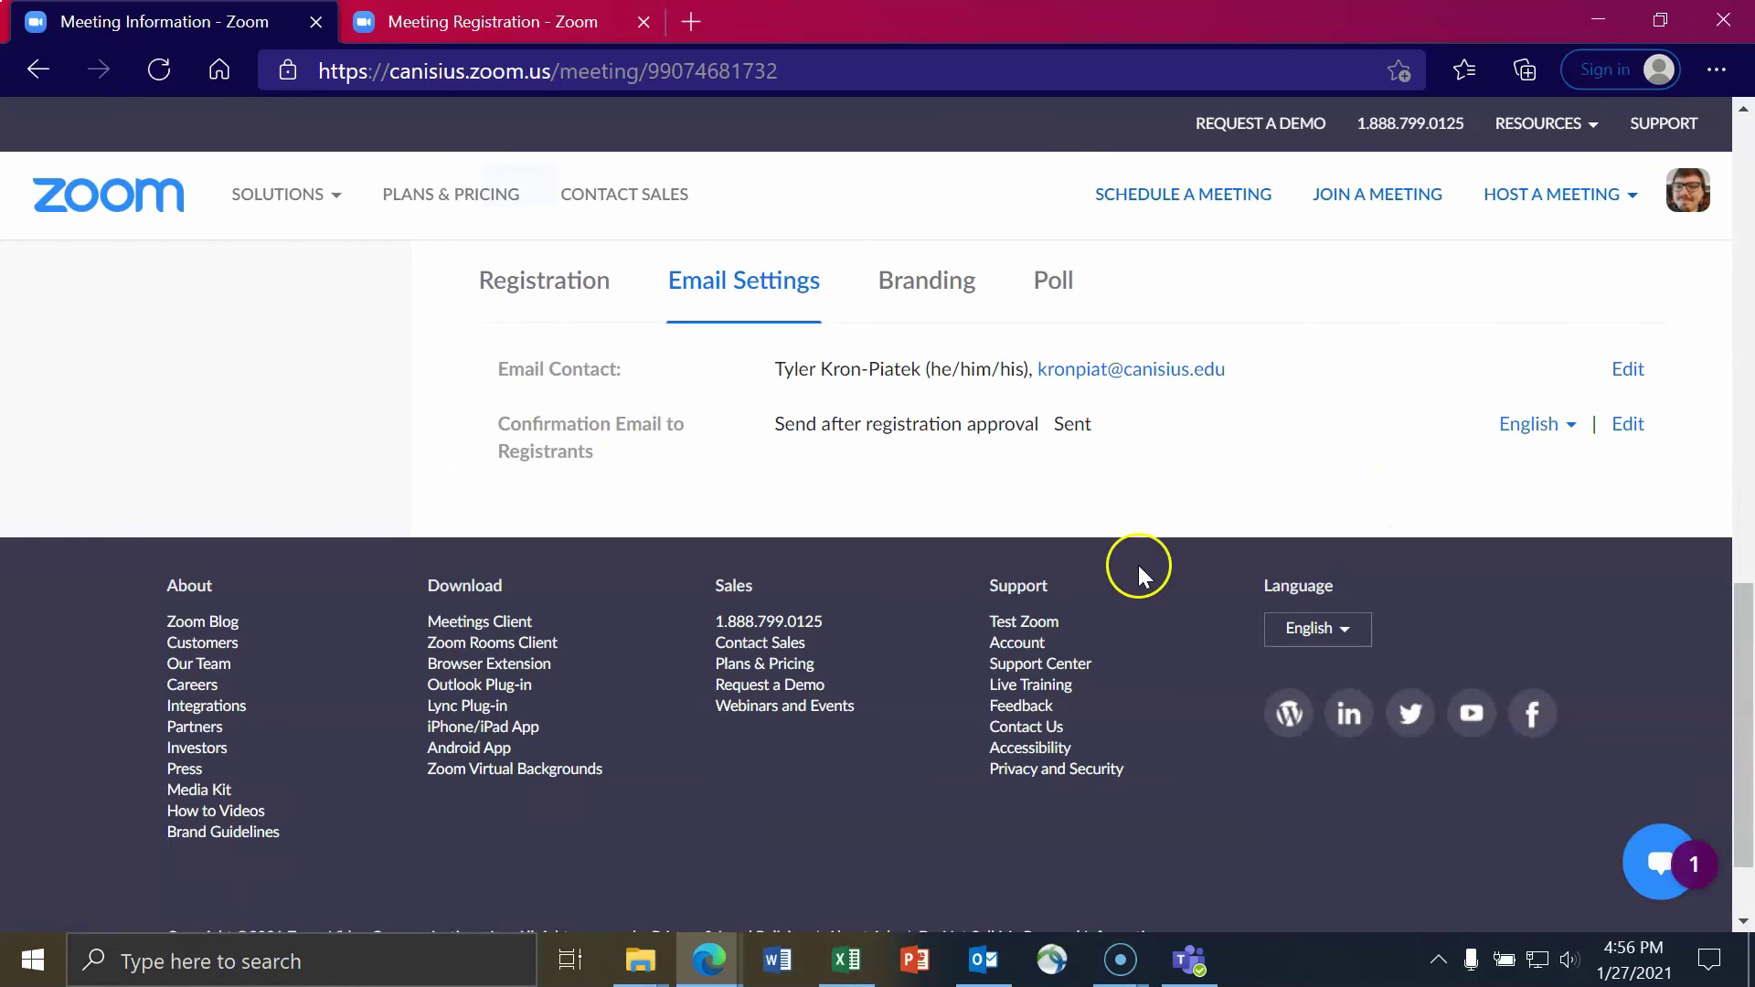
{"action": "scroll", "coordinate": [1032, 699], "scroll_direction": "up", "scroll_amount": 2}
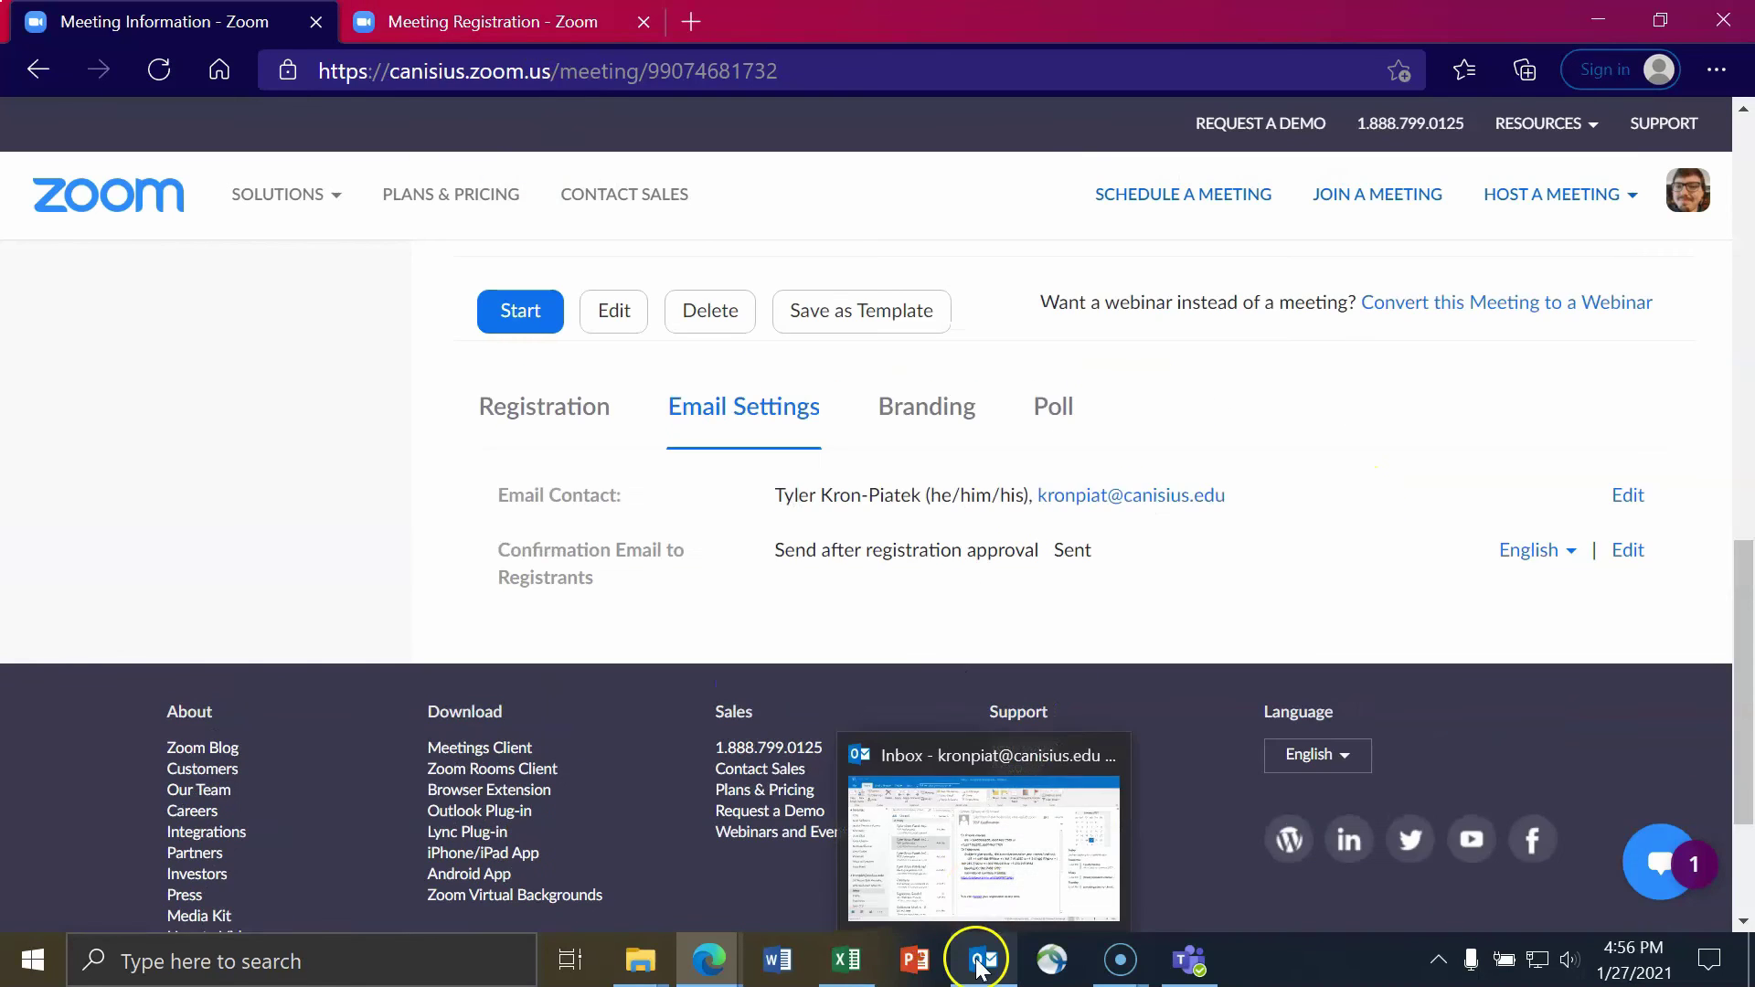
{"action": "left_click", "coordinate": [984, 960]}
- Read the 4:57 PM TEST Confirmation with its Desire2Learn pictures downloaded, then minimize Outlook
{"action": "left_click", "coordinate": [698, 346]}
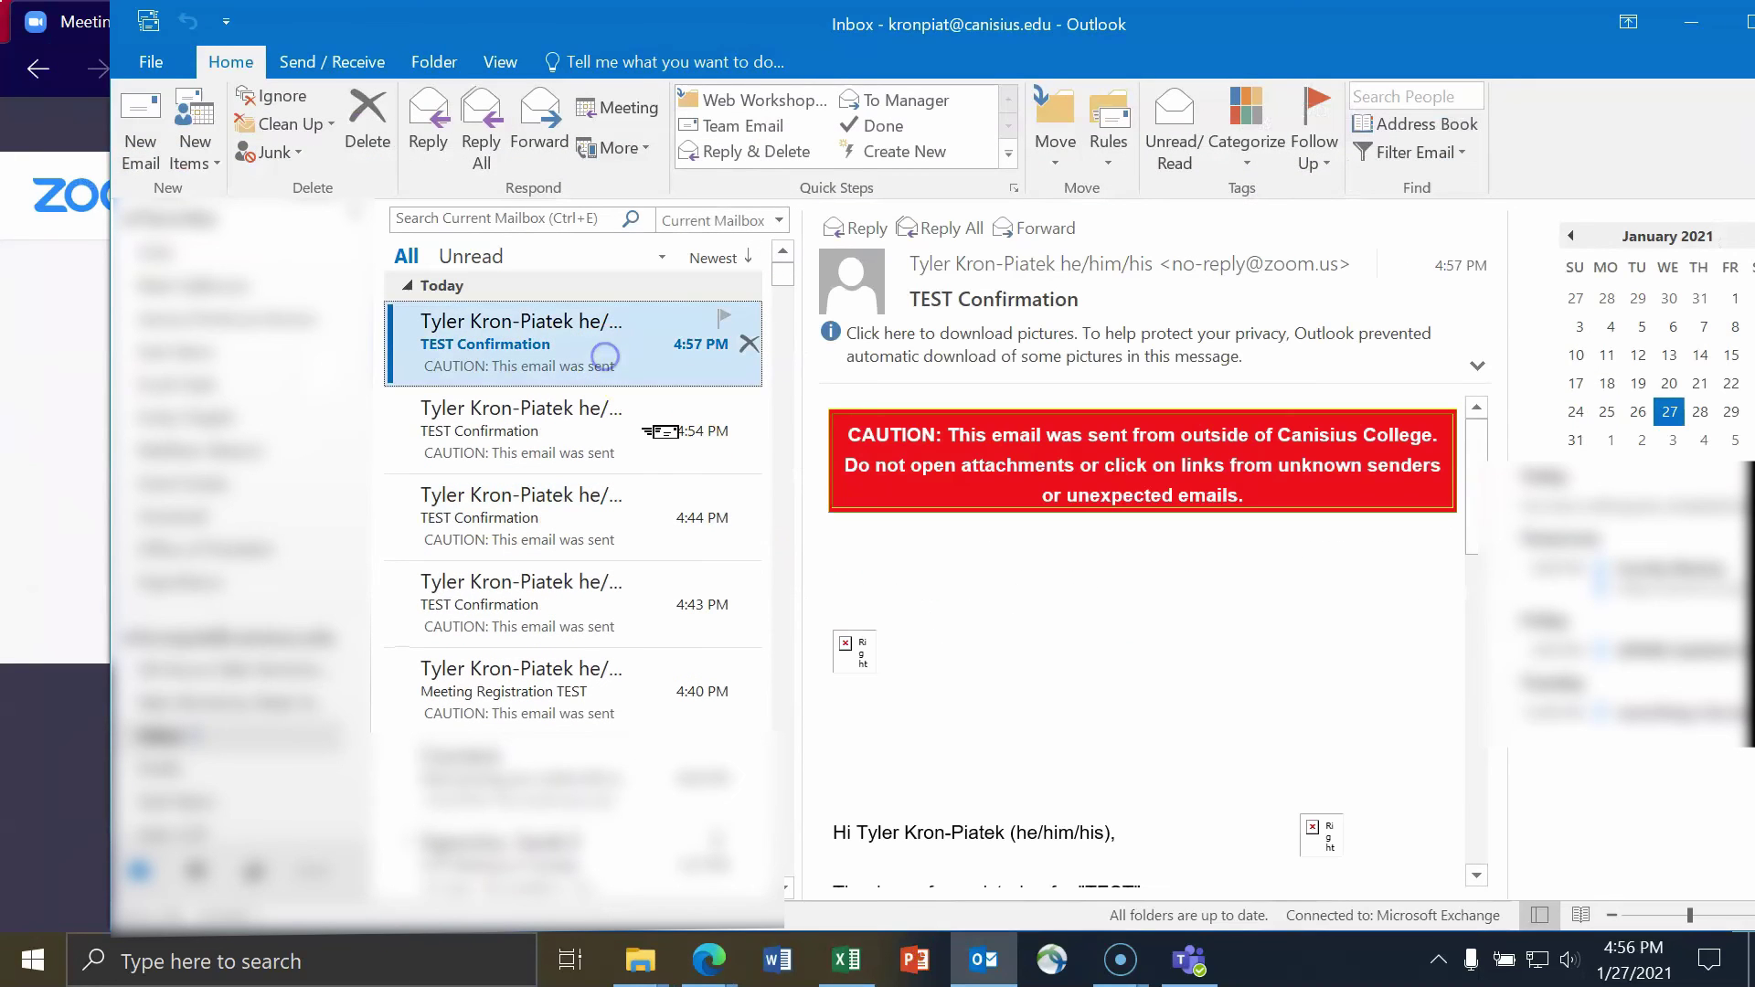
{"action": "left_click", "coordinate": [1074, 357]}
{"action": "left_click", "coordinate": [1188, 390]}
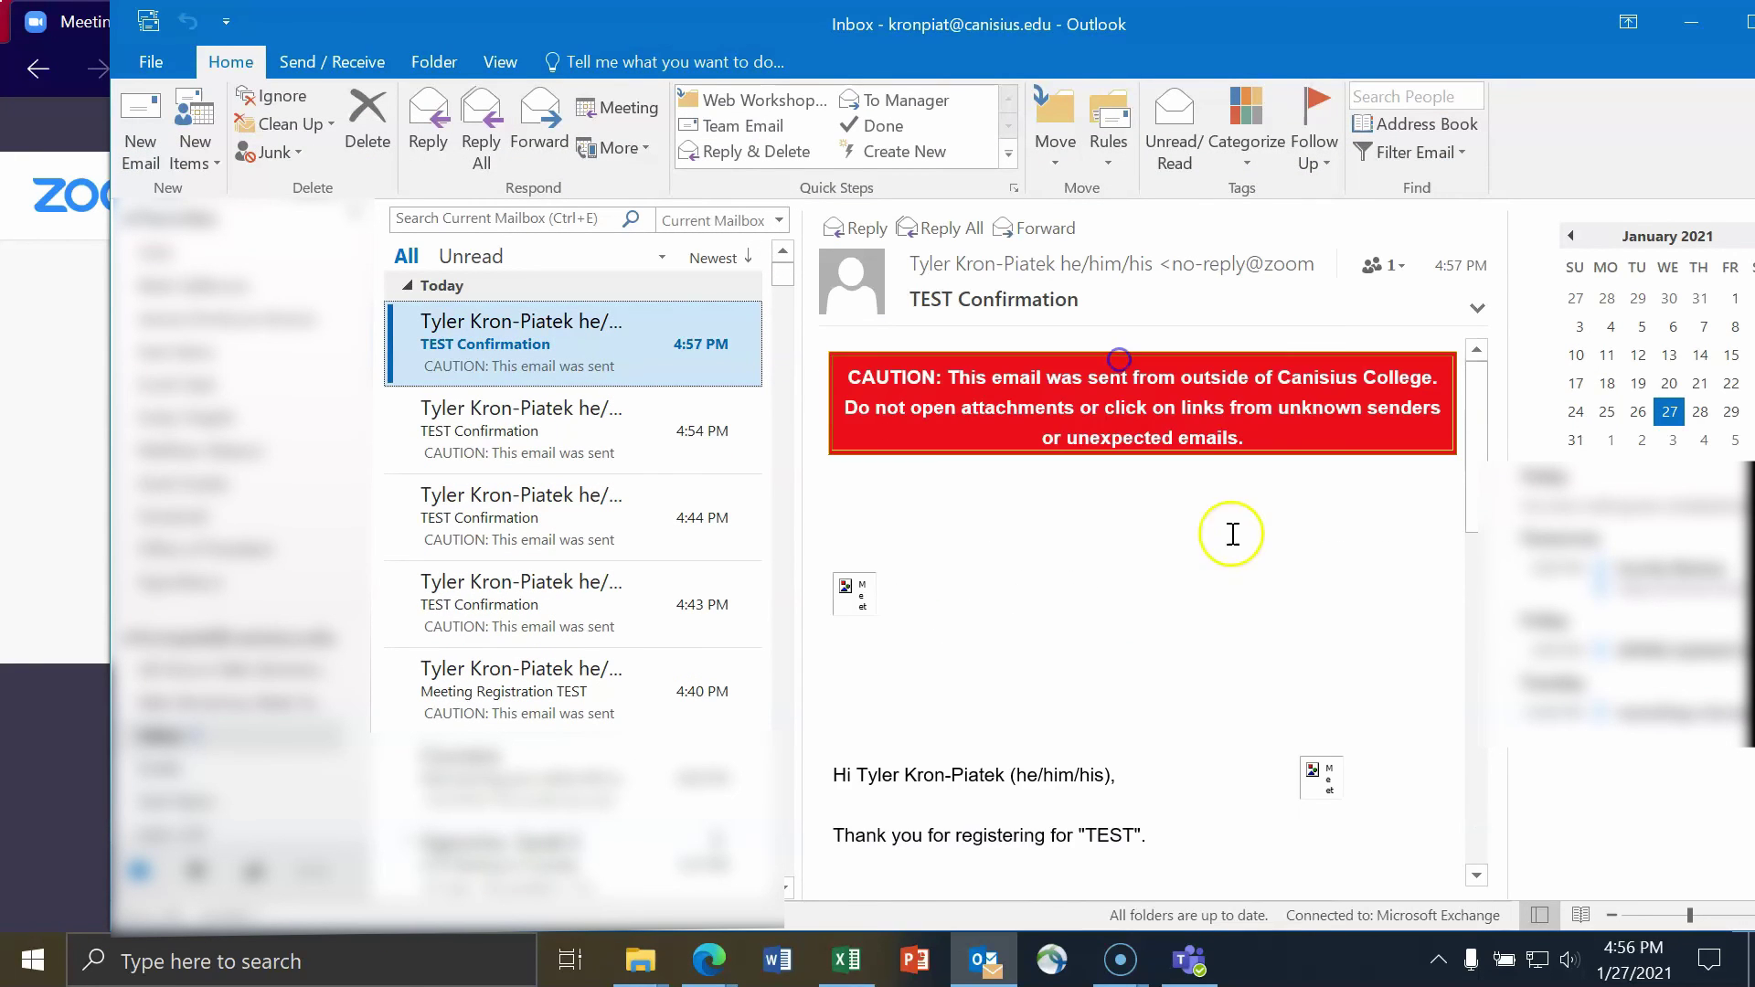
{"action": "scroll", "coordinate": [1173, 554], "scroll_direction": "down", "scroll_amount": 3}
{"action": "scroll", "coordinate": [1173, 554], "scroll_direction": "down", "scroll_amount": 5}
{"action": "left_click_drag", "start_coordinate": [1071, 875], "coordinate": [1290, 873]}
{"action": "scroll", "coordinate": [1271, 699], "scroll_direction": "down", "scroll_amount": 8}
{"action": "left_click_drag", "start_coordinate": [1155, 875], "coordinate": [936, 875]}
{"action": "left_click", "coordinate": [1695, 22]}
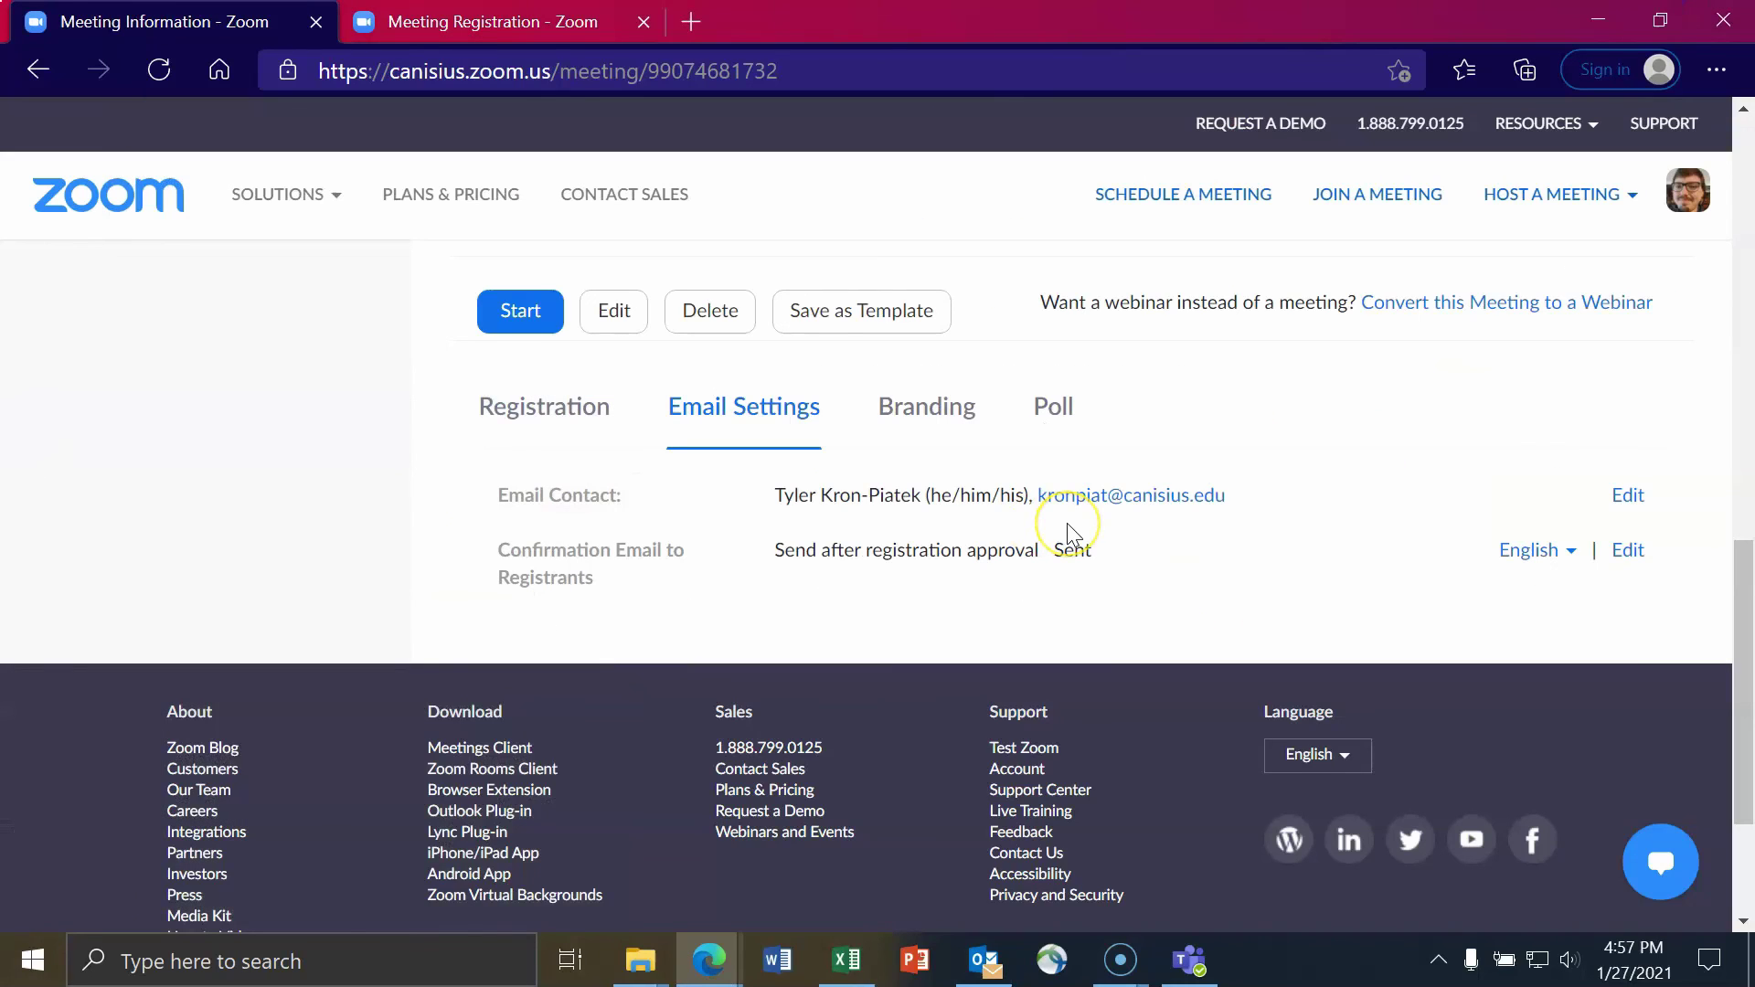